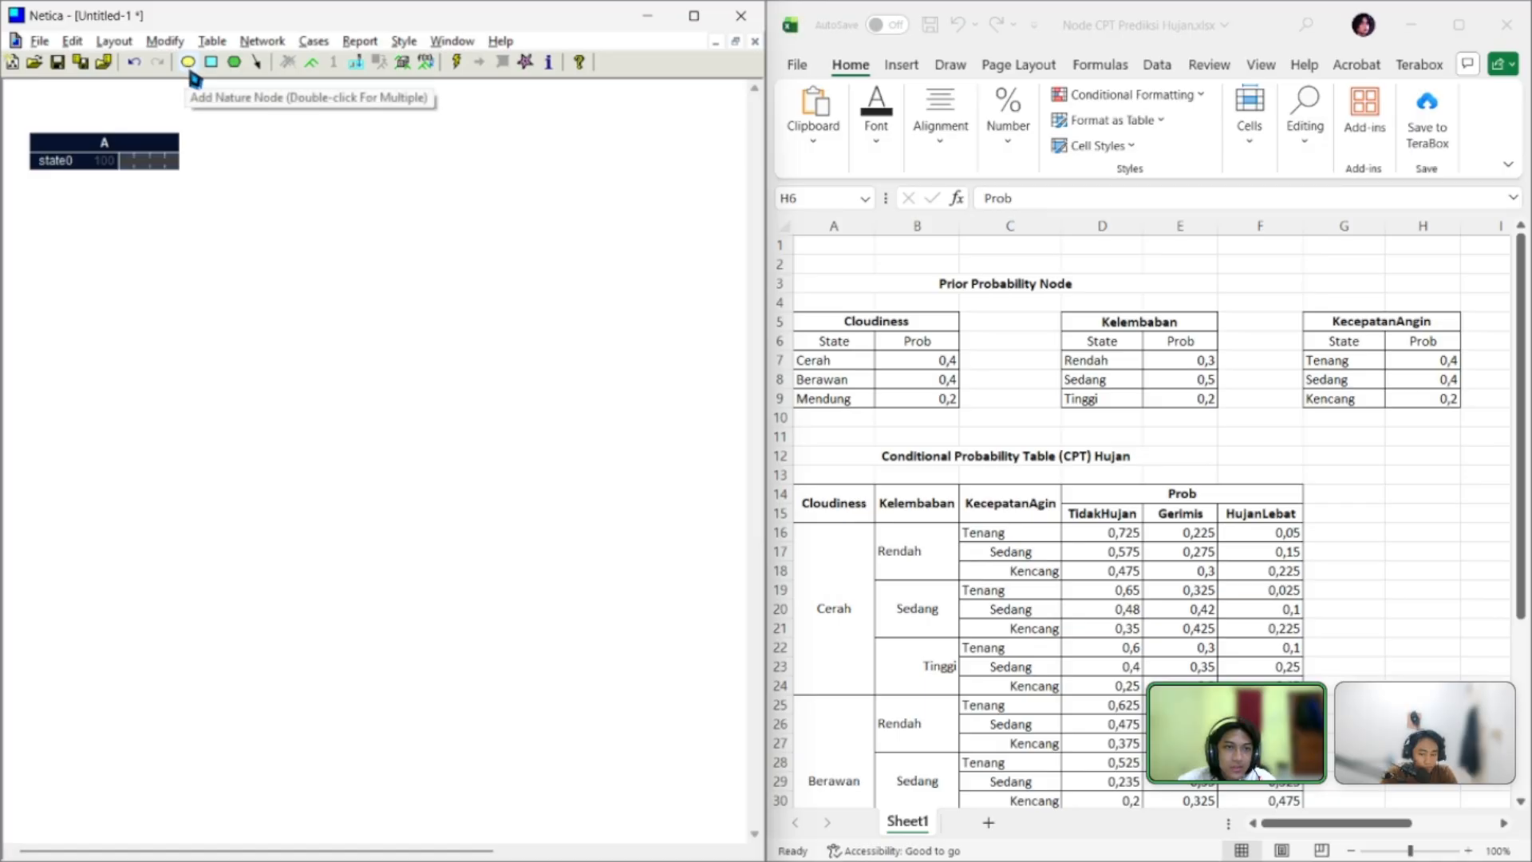
Add two more nature nodes, placing them in one row beside node A
click(188, 64)
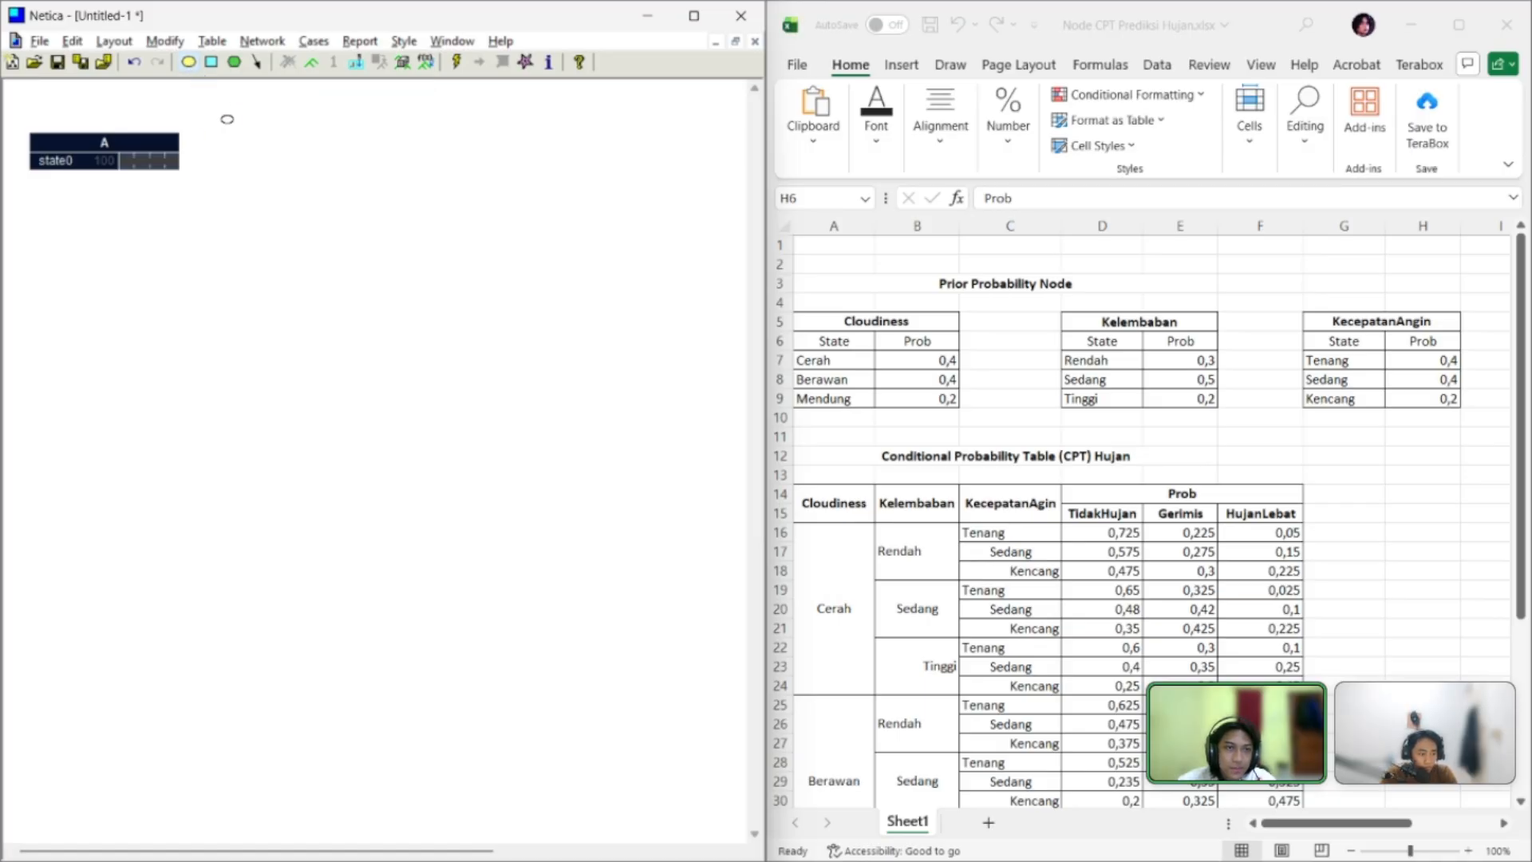
click(238, 134)
mouse_move(252, 142)
mouse_down()
mouse_move(312, 149)
mouse_move(277, 154)
mouse_up()
click(104, 150)
click(295, 149)
click(189, 61)
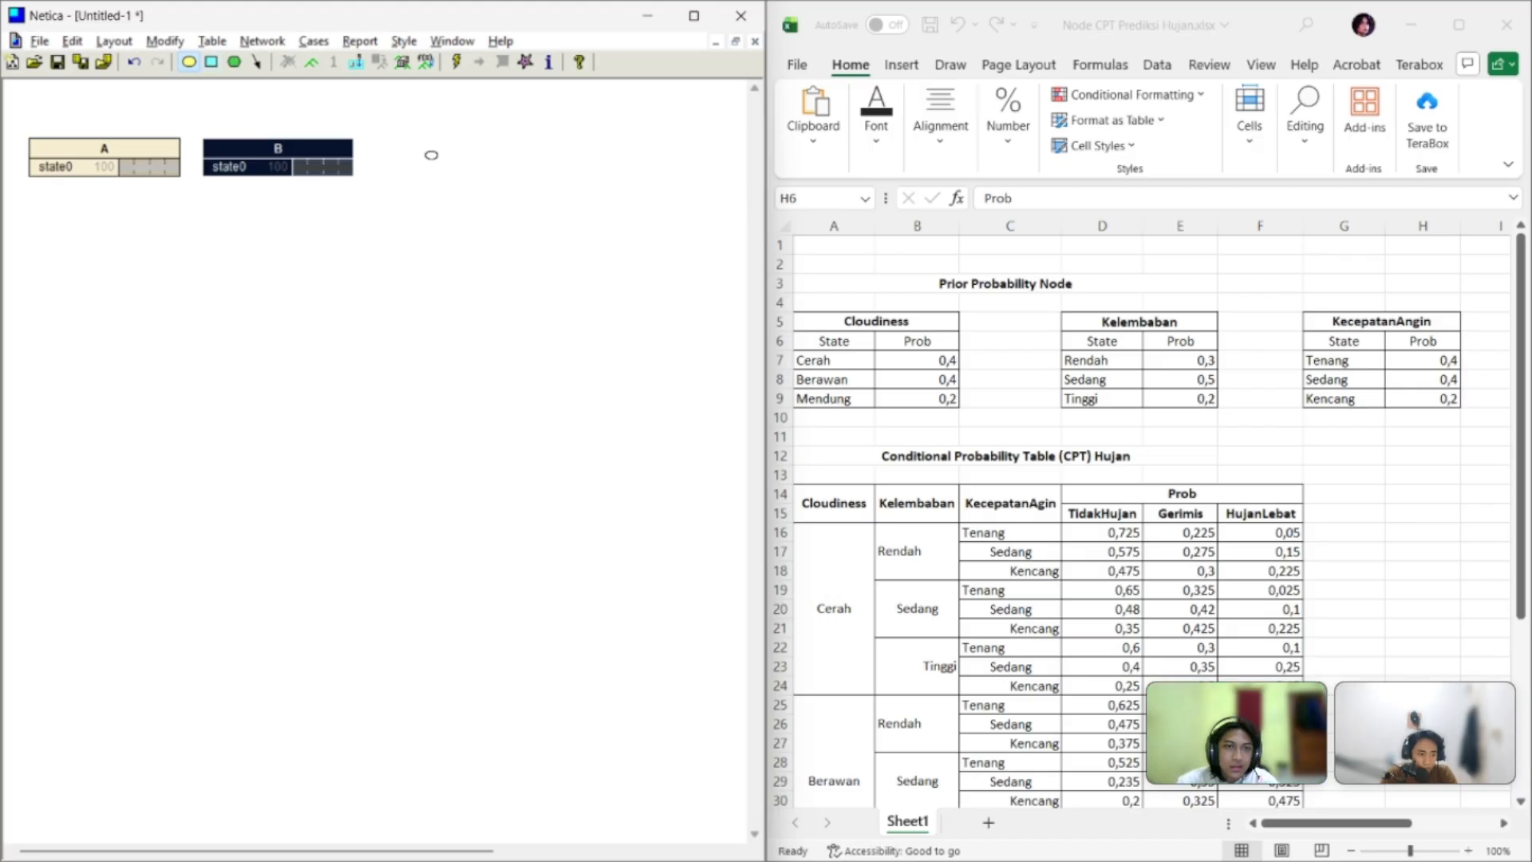
click(431, 149)
drag(446, 162, 464, 162)
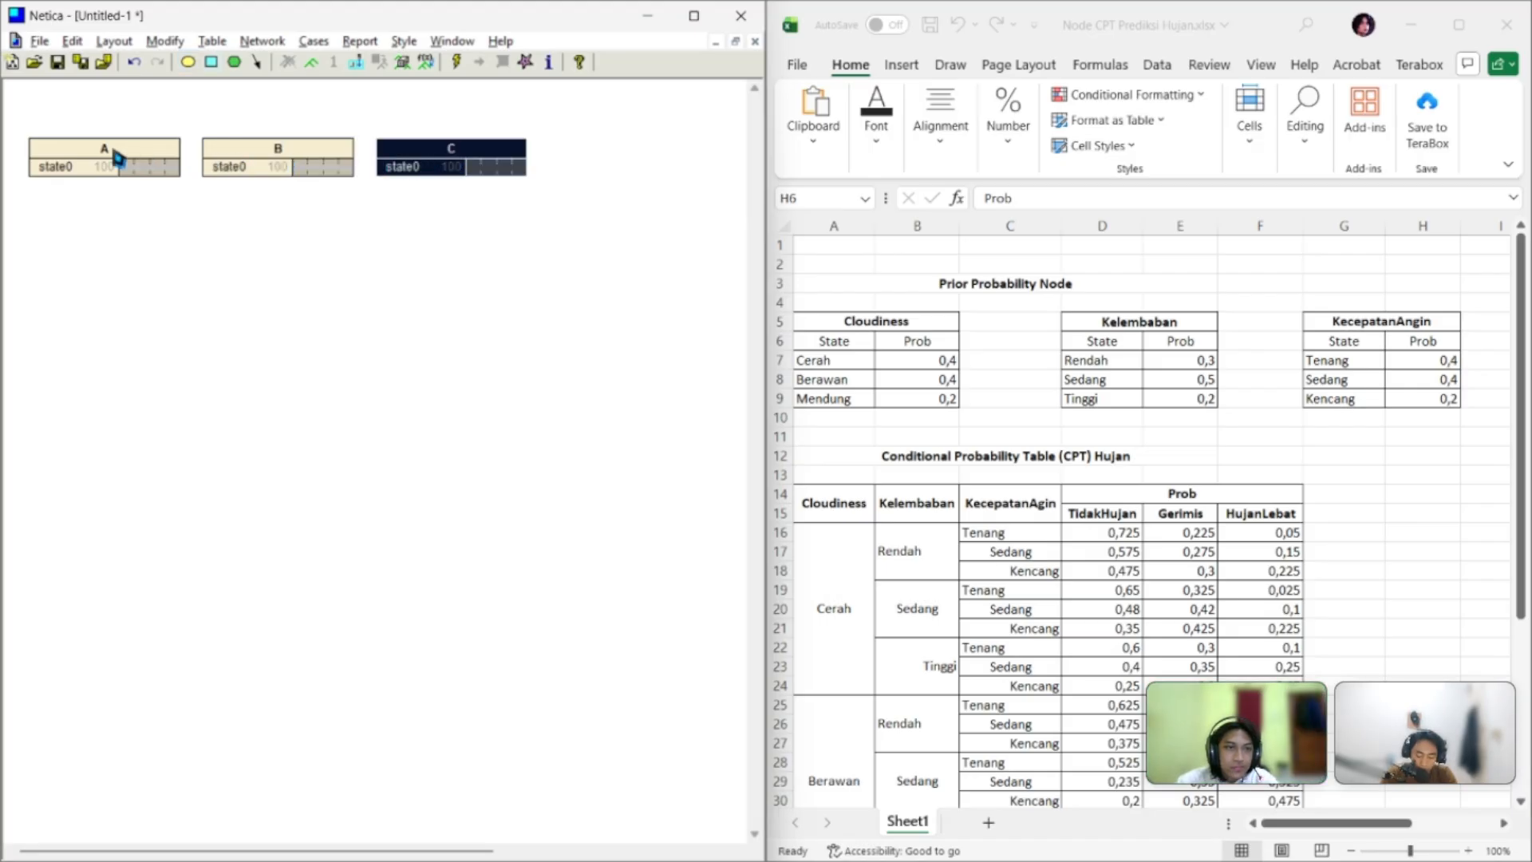
Rename node A as Cloudiness in its node properties
click(113, 155)
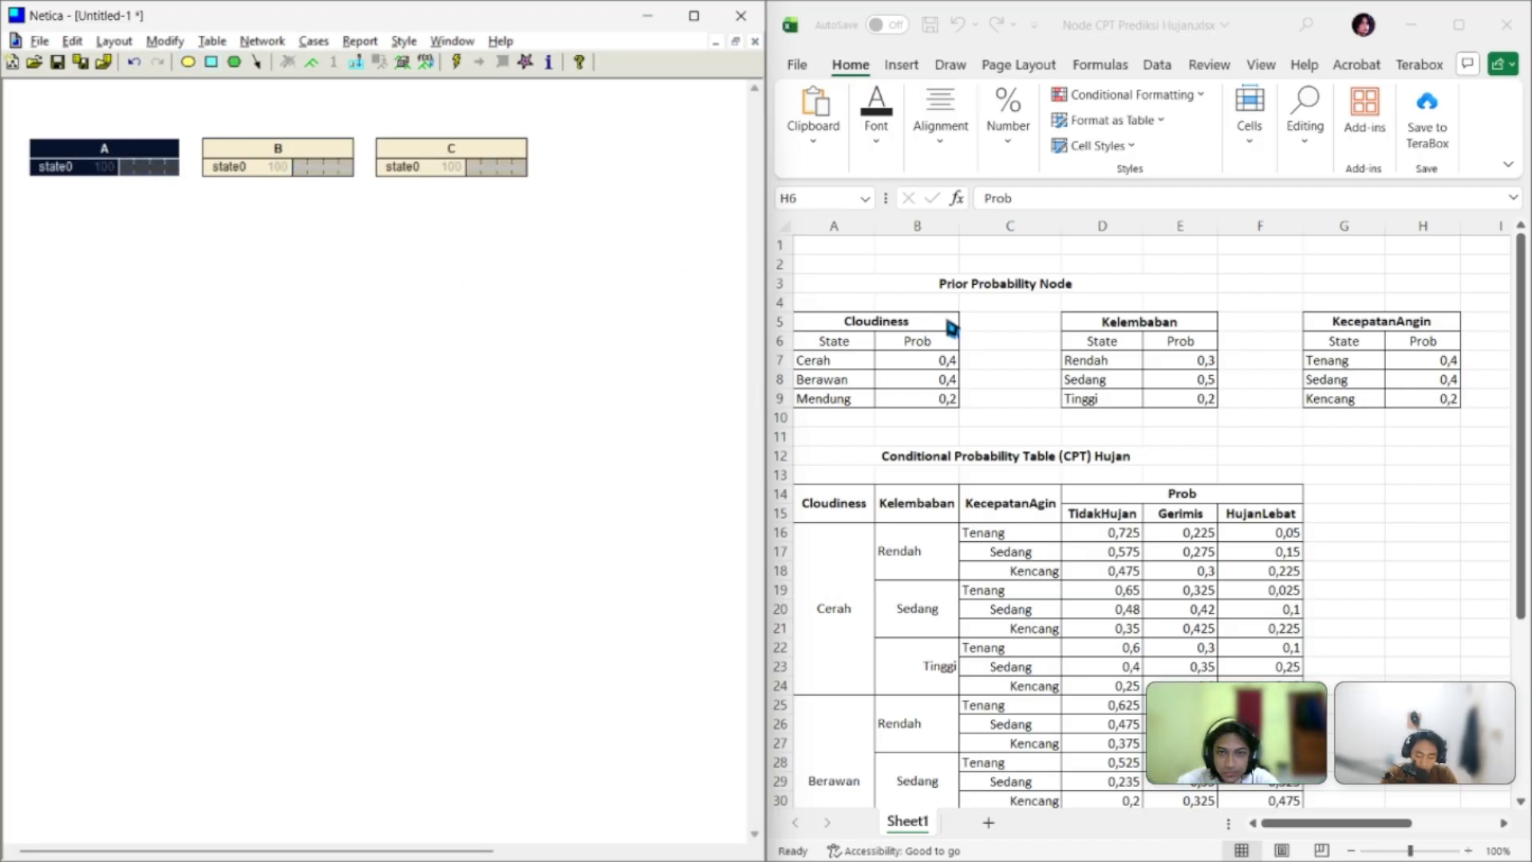
right_click(94, 143)
click(160, 185)
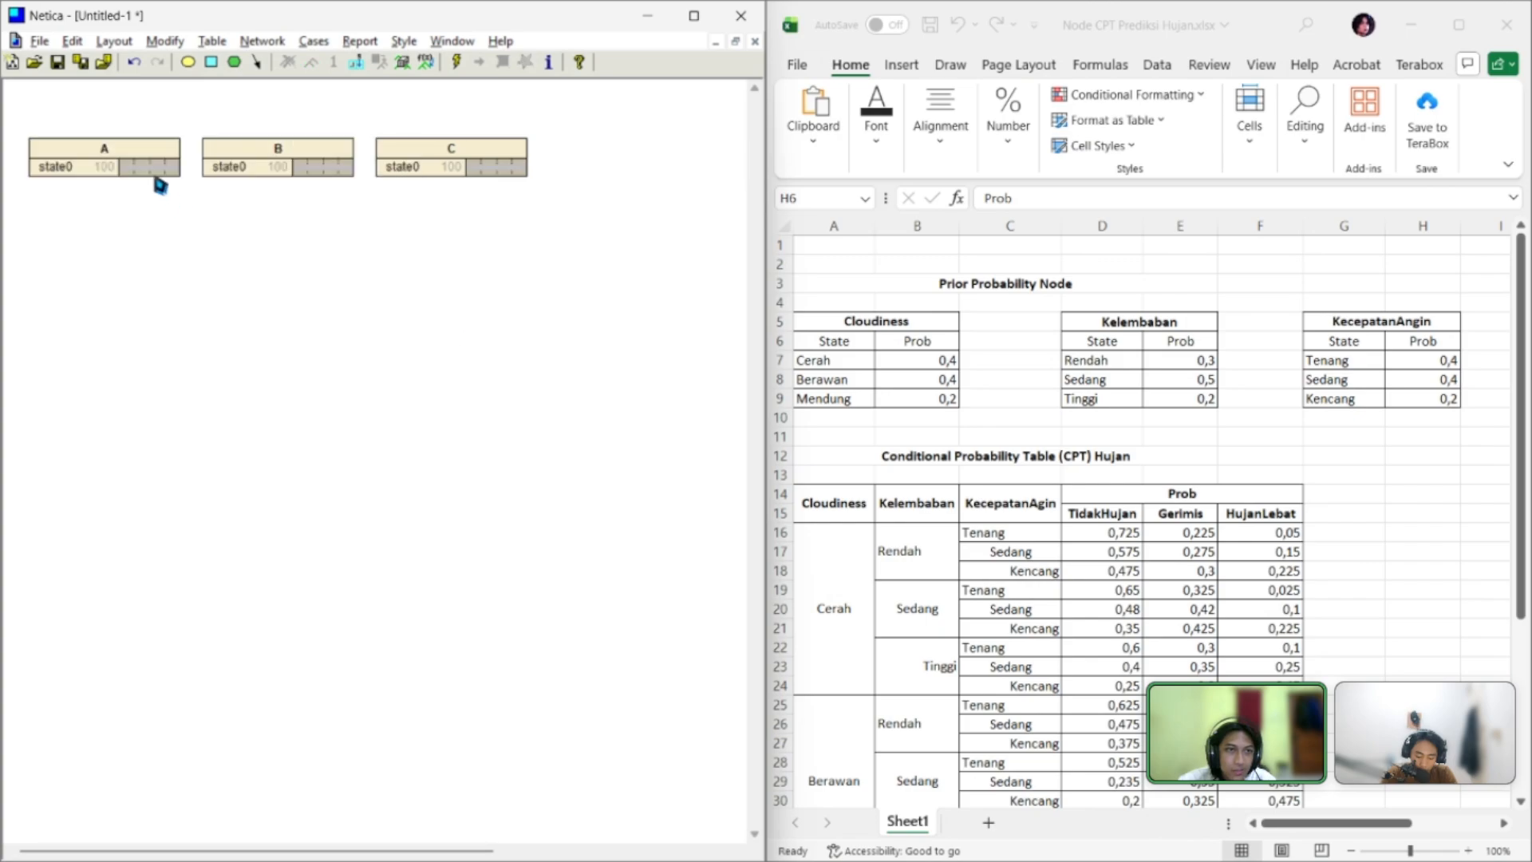
double_click(133, 158)
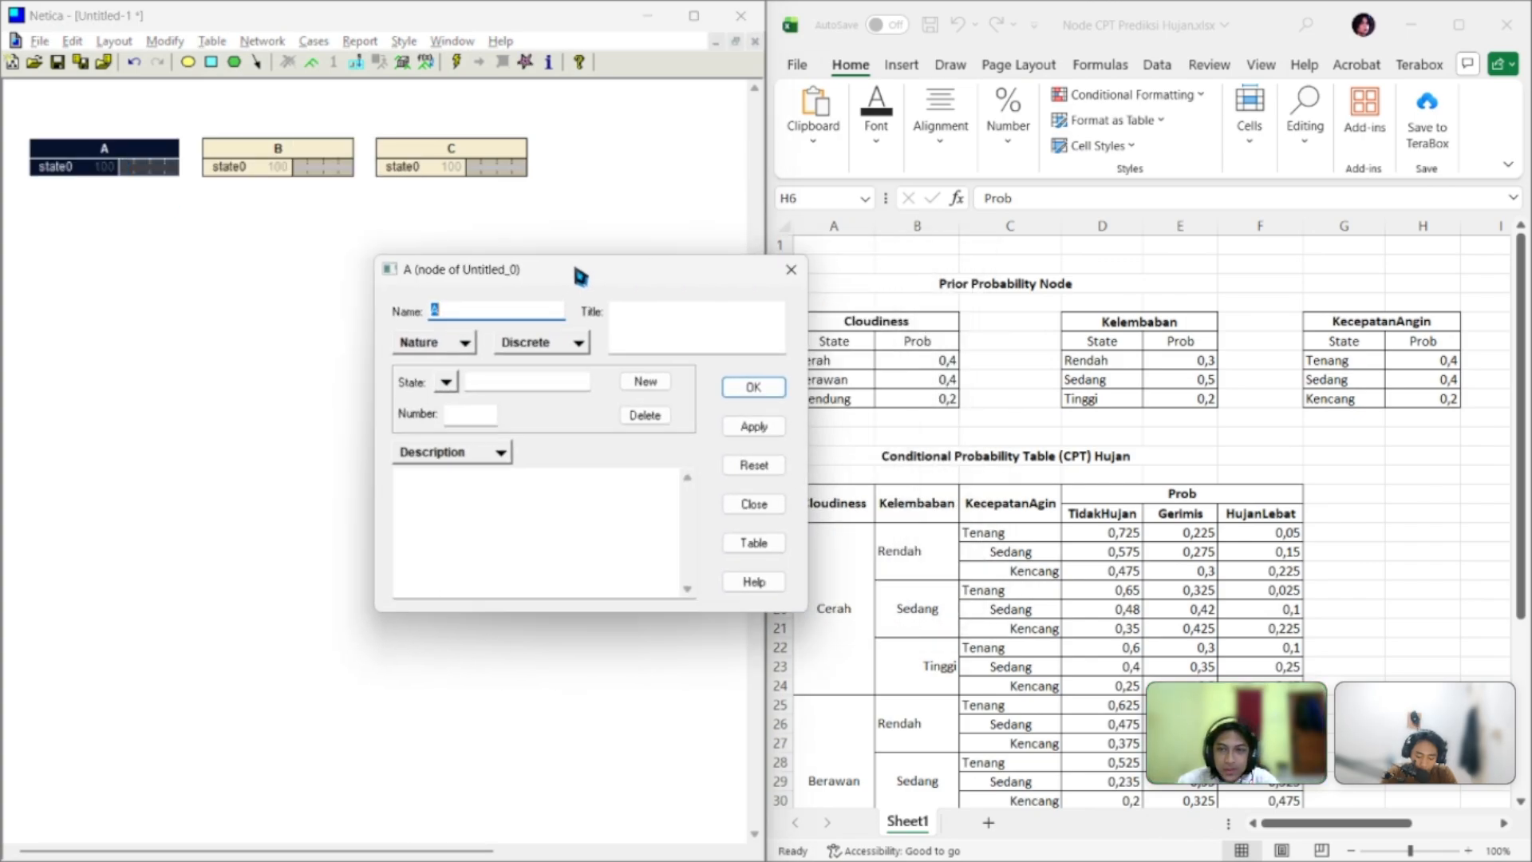
drag(580, 276, 524, 283)
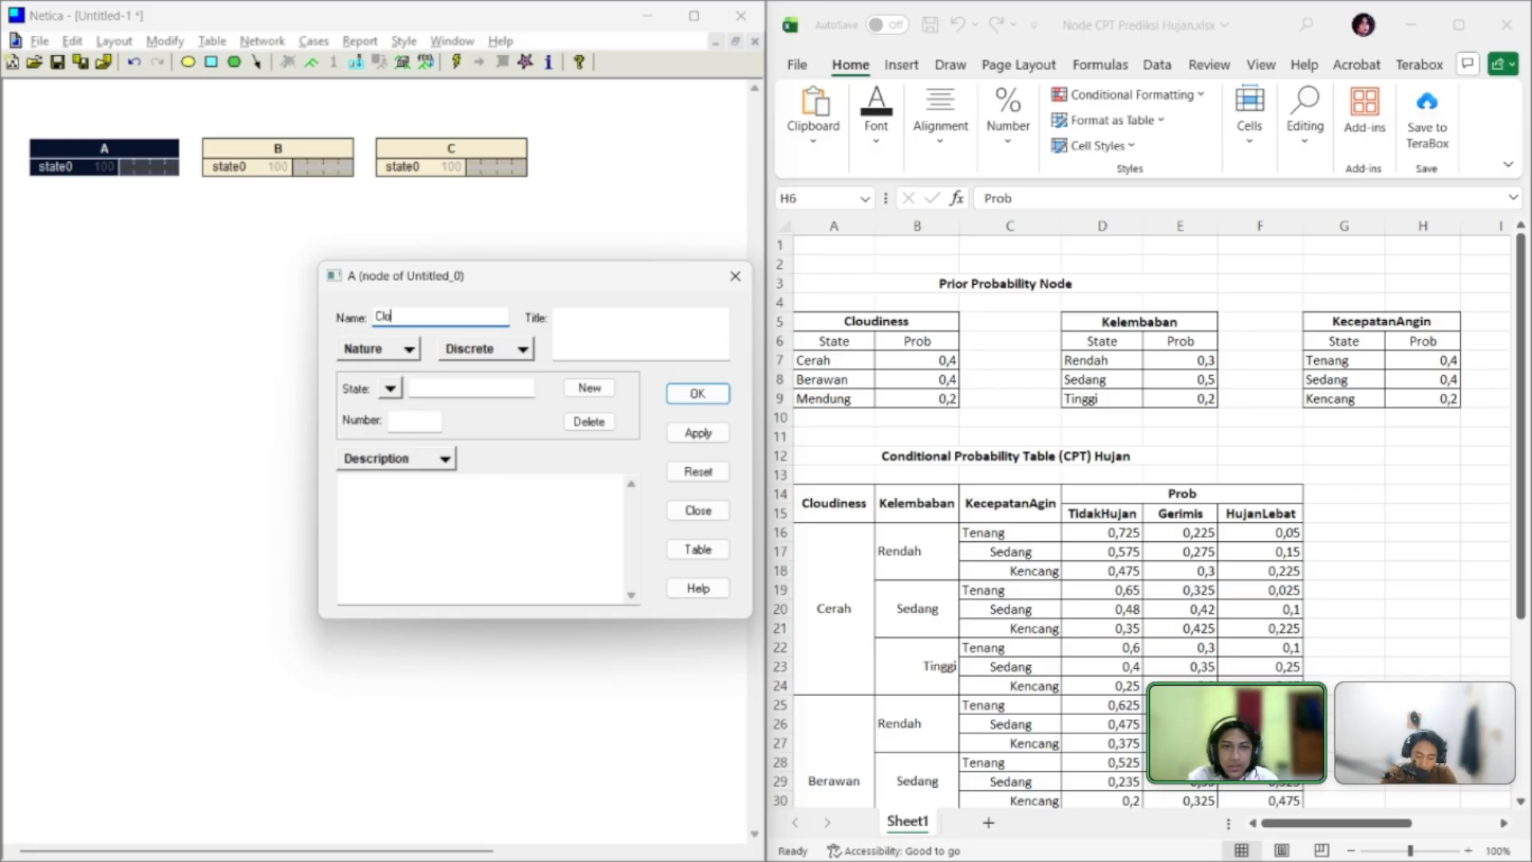
text(udi)
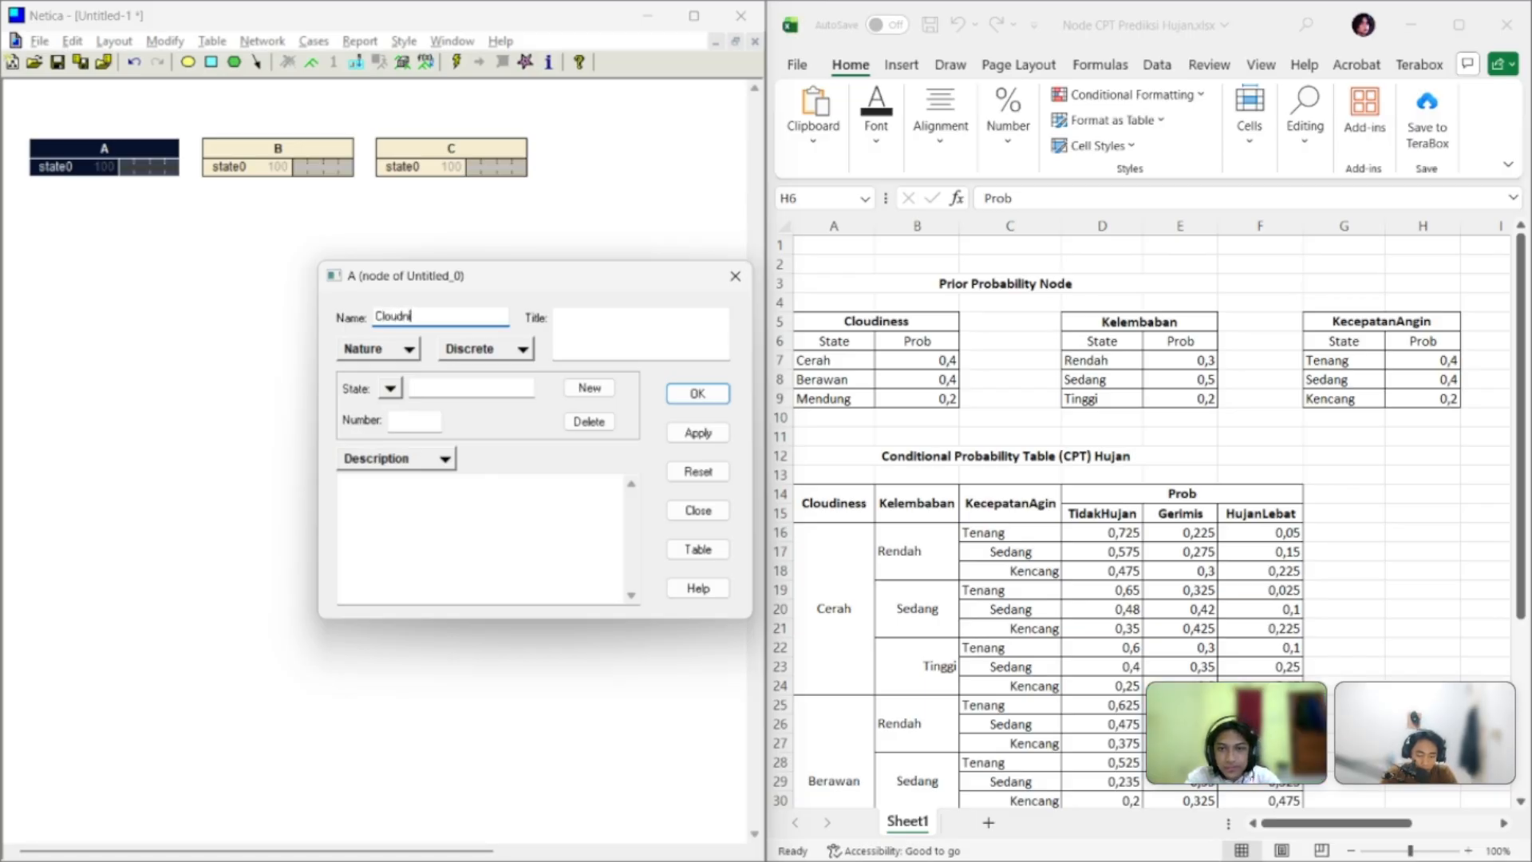
text(n)
key(BackSpace)
text(iness)
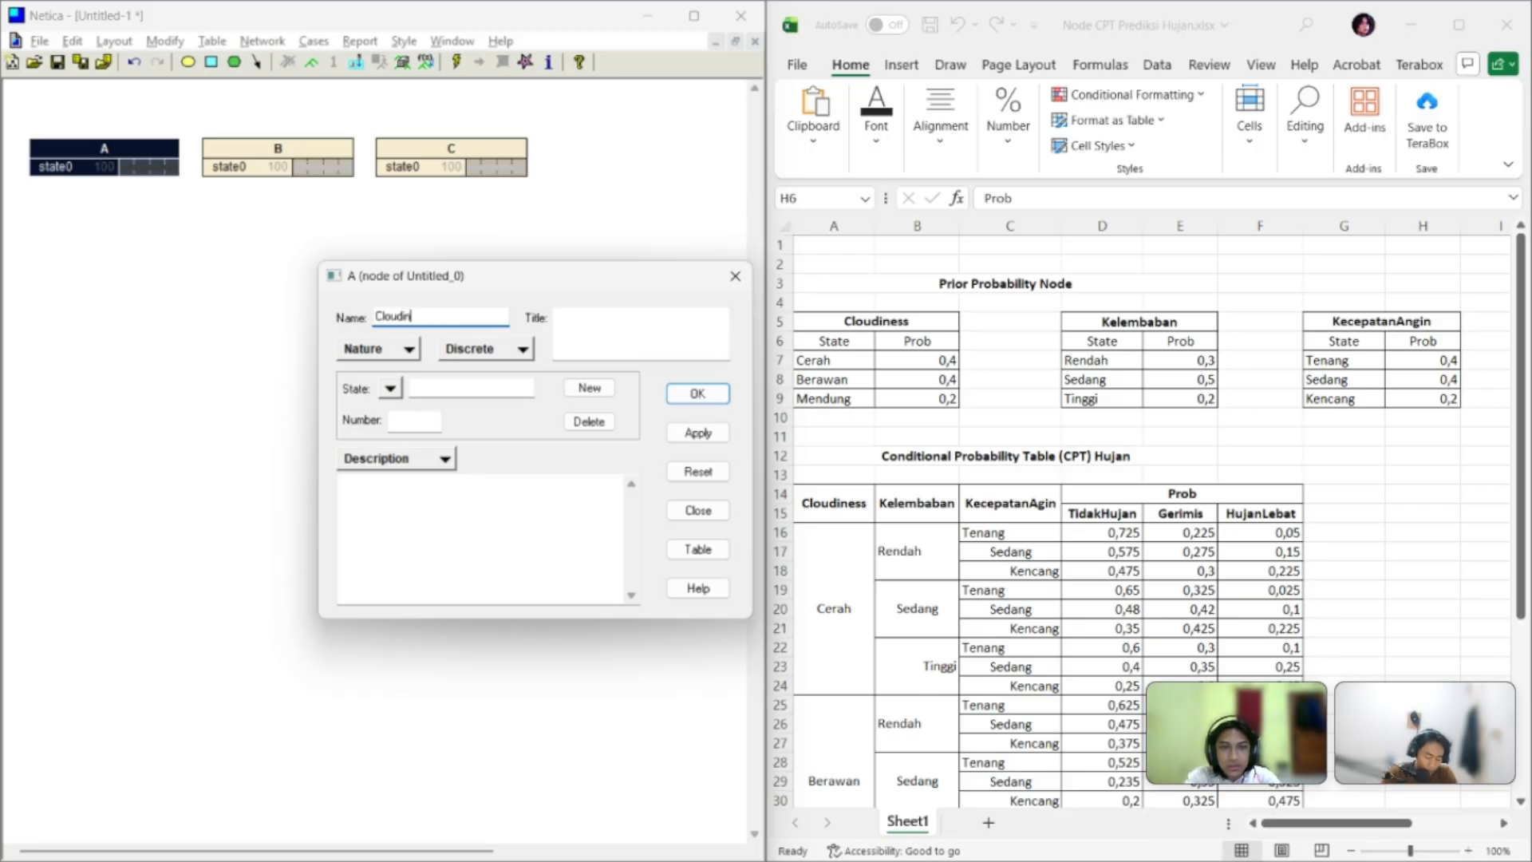
Define the states Cerah, Berawan and Mendung for the Cloudiness node and apply them
click(472, 391)
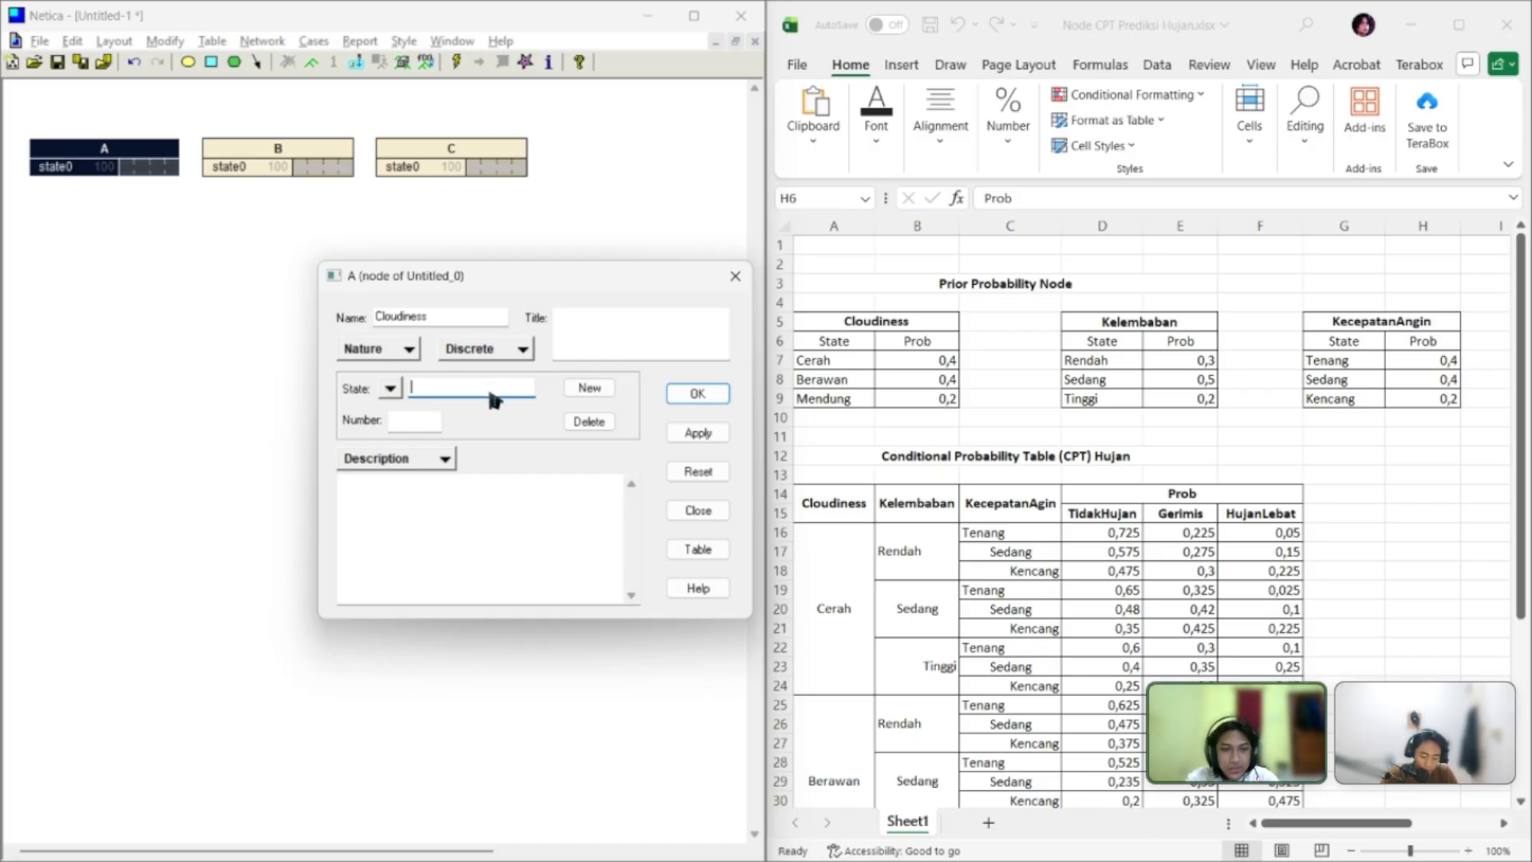
text(d)
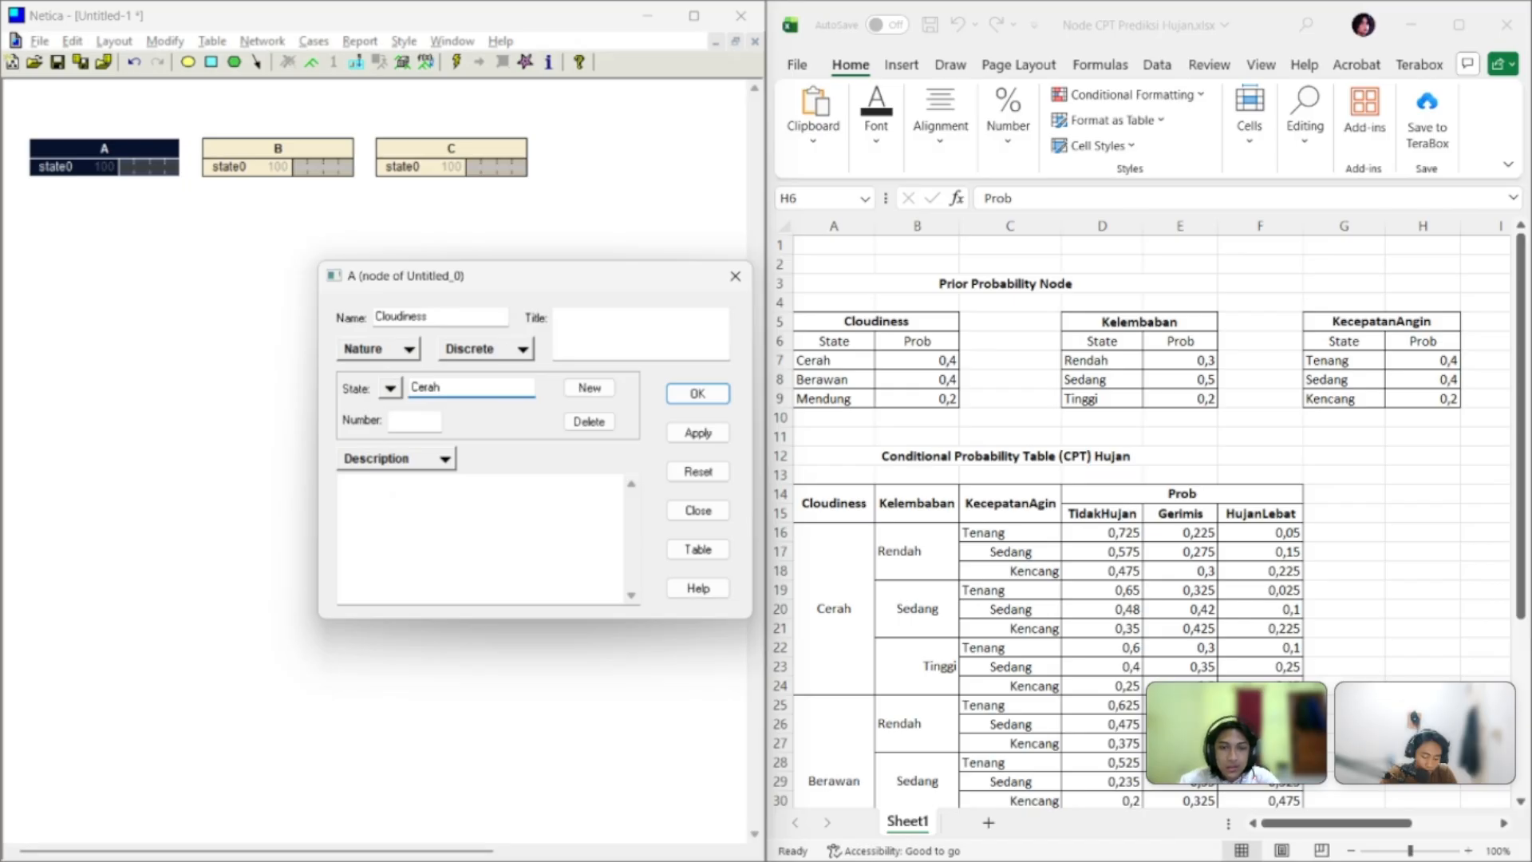
click(598, 389)
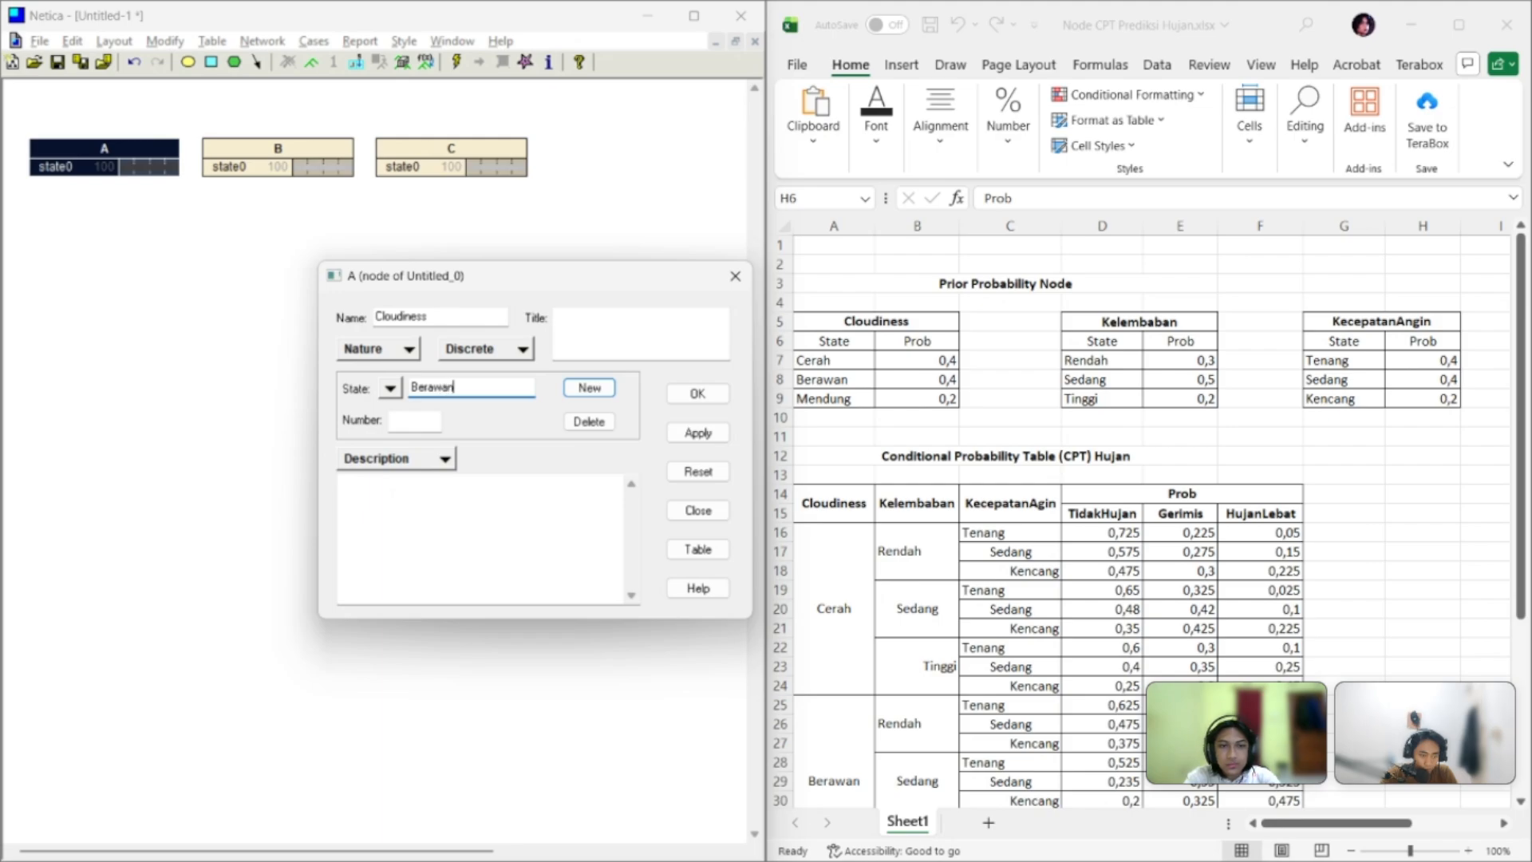
click(567, 390)
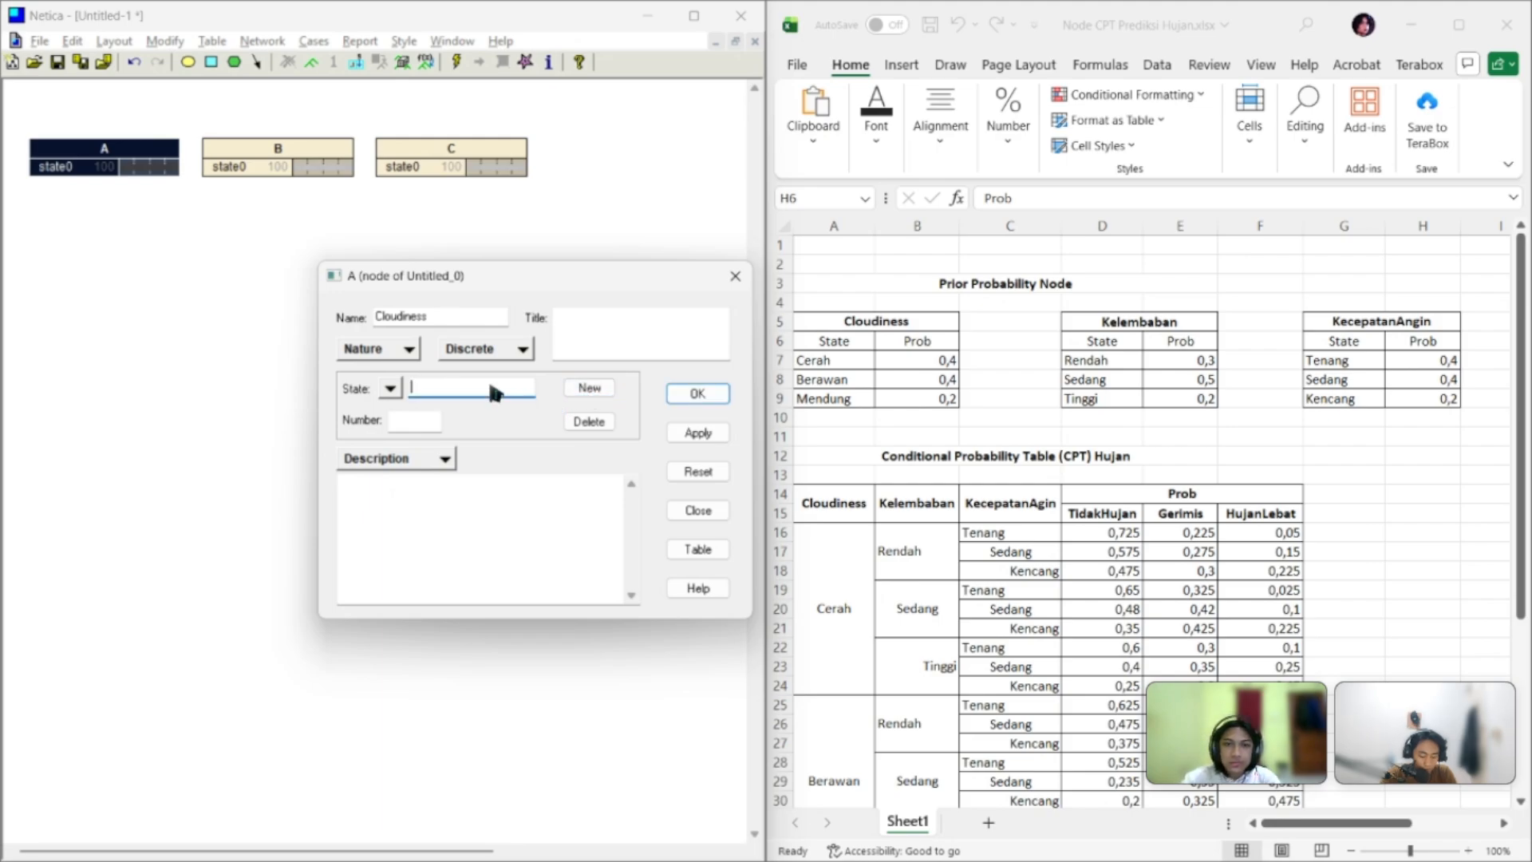
text(Mendung)
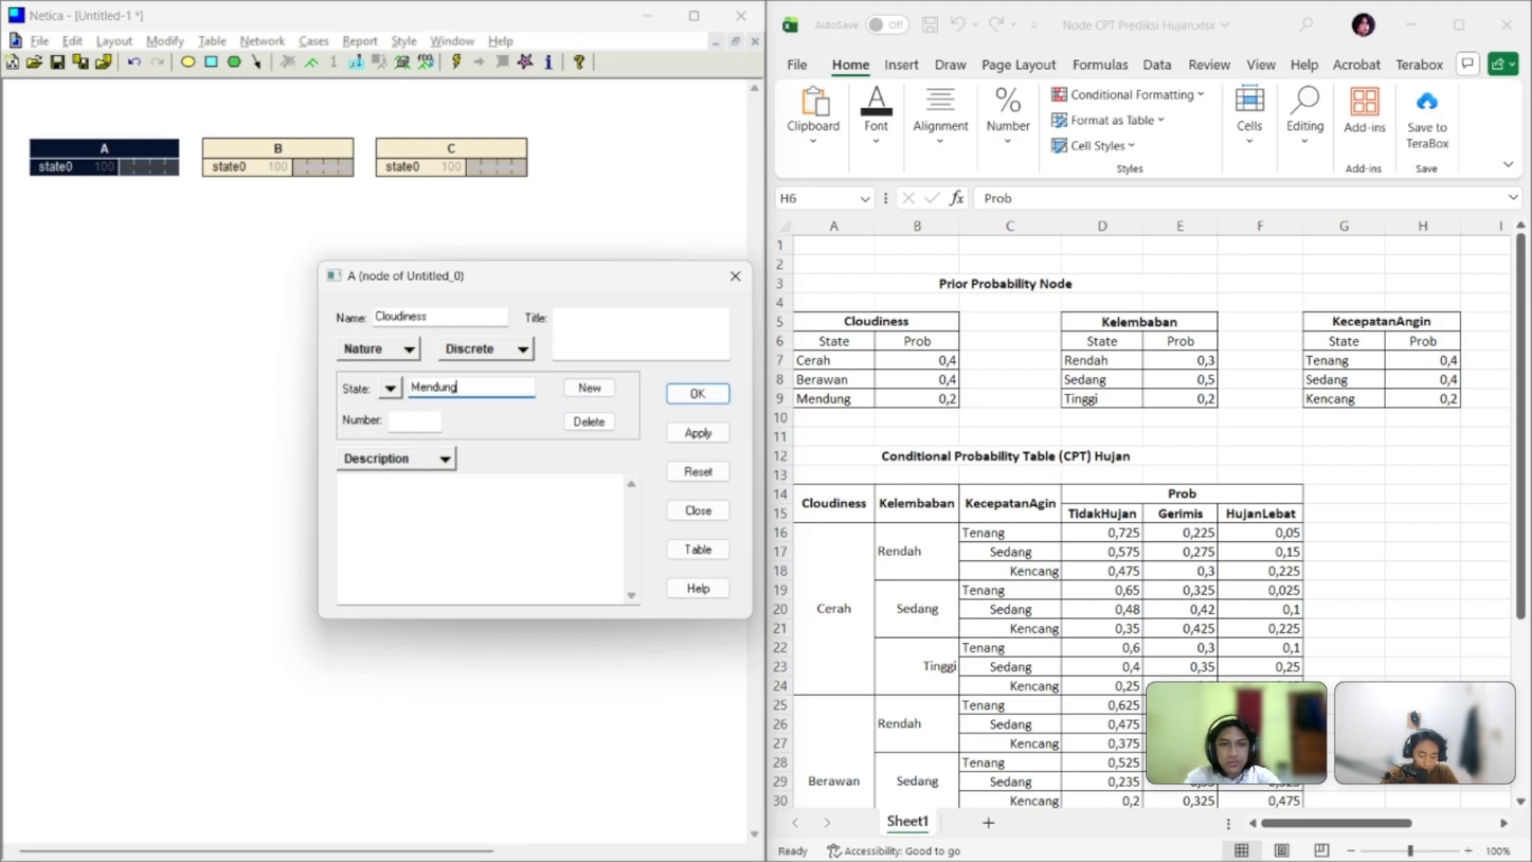
click(708, 434)
click(697, 394)
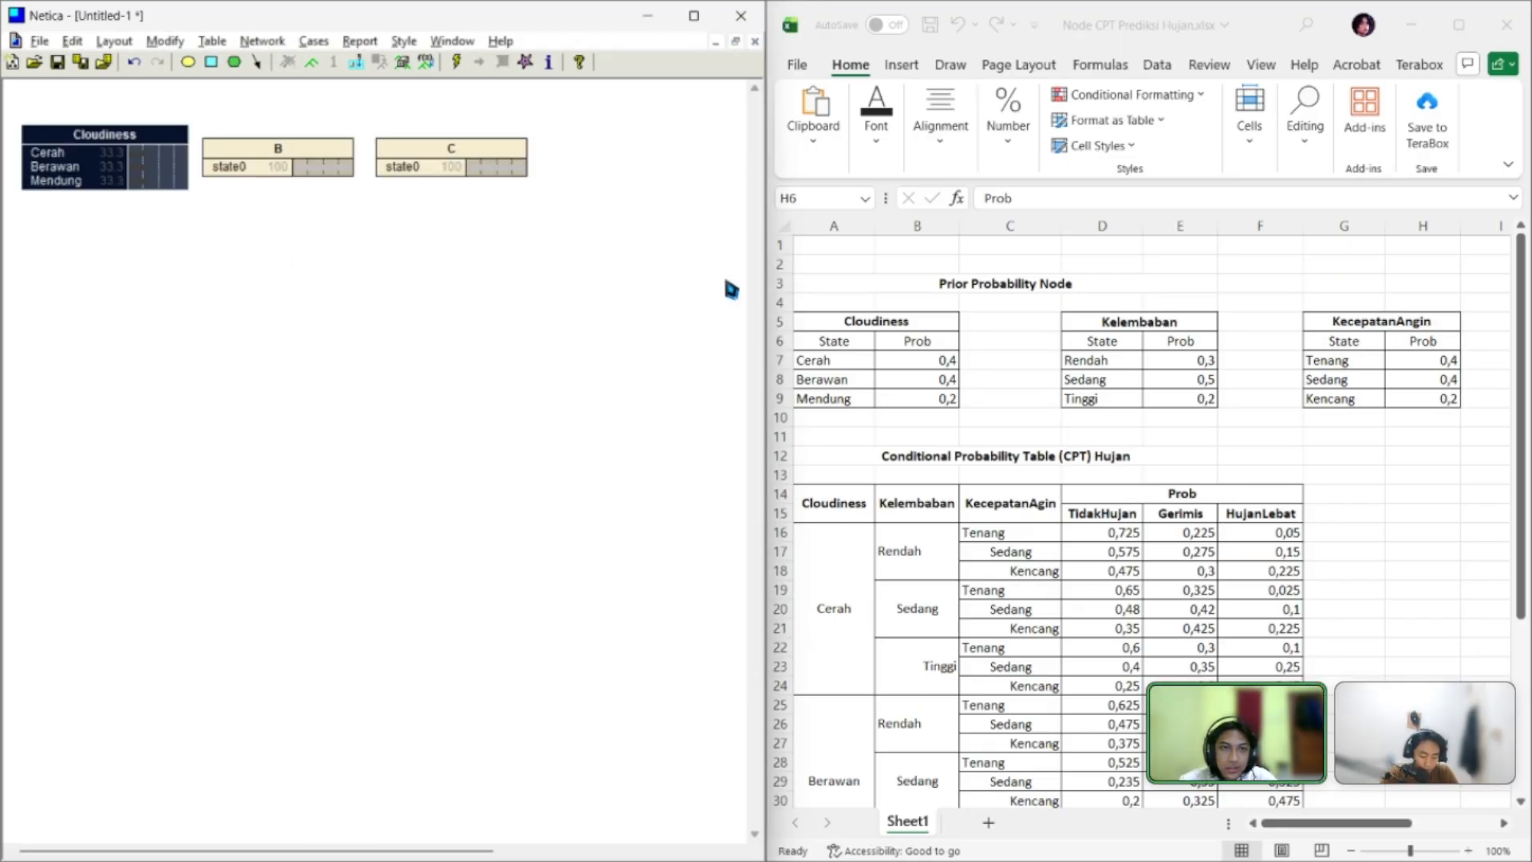
click(140, 199)
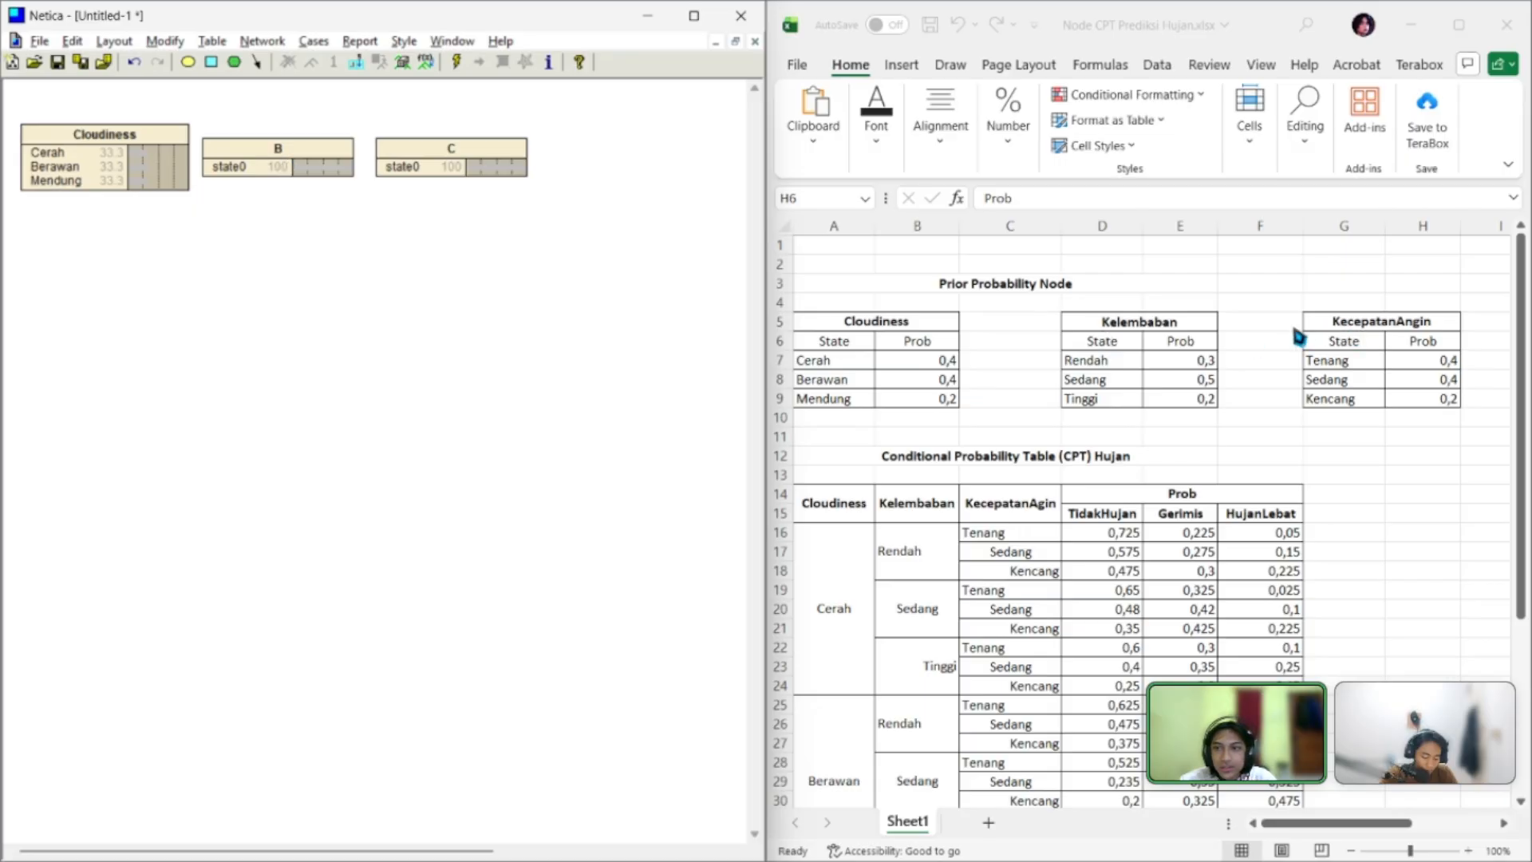
Rename node B as Kelembaban and give it the states Rendah, Sedang and Tinggi
double_click(299, 149)
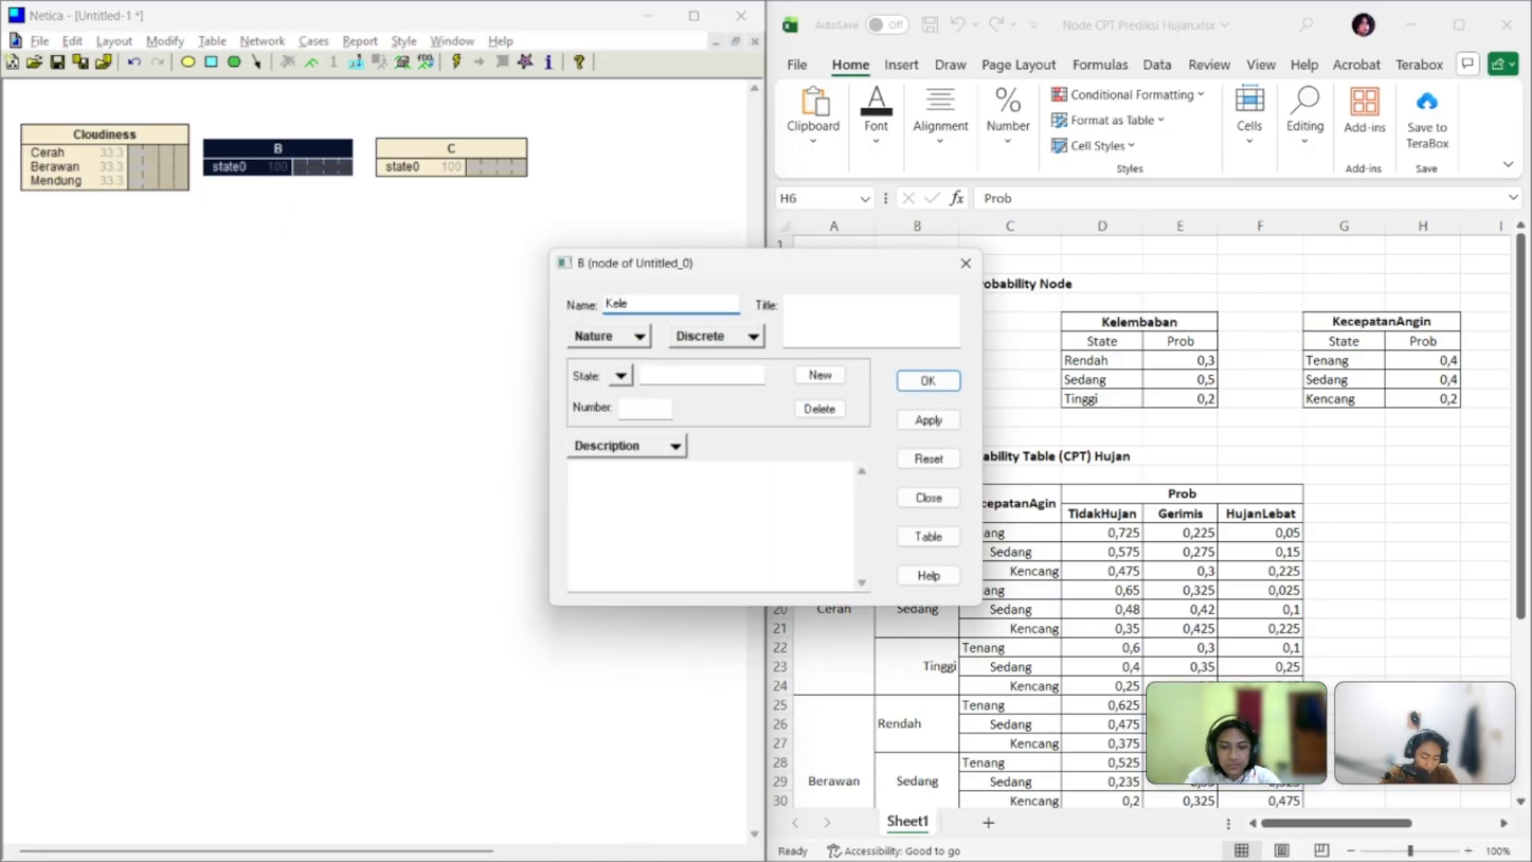
click(716, 380)
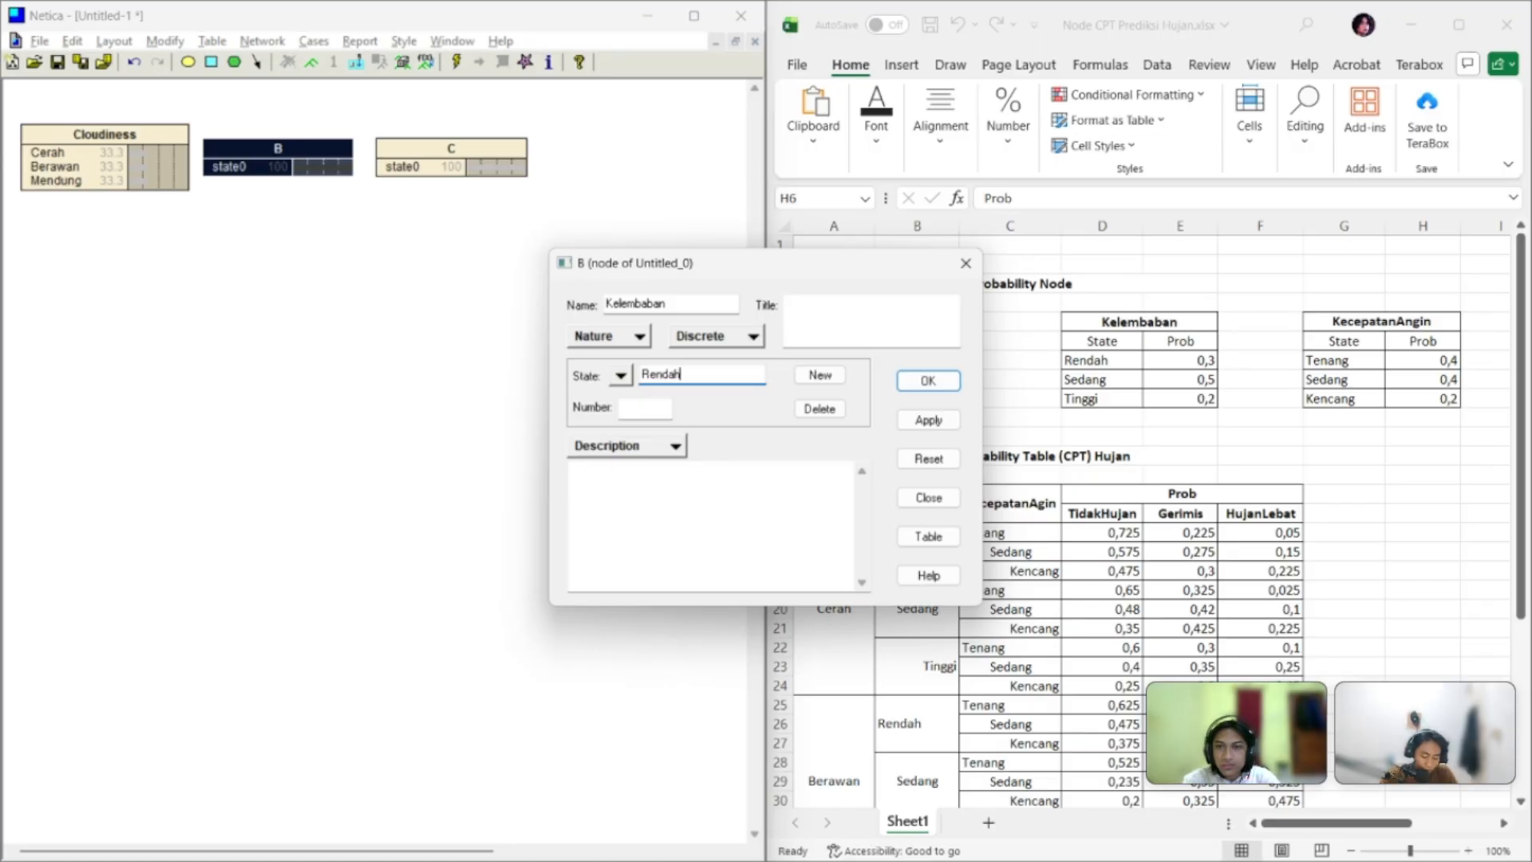
key(Return)
text(Sedang)
key(Return)
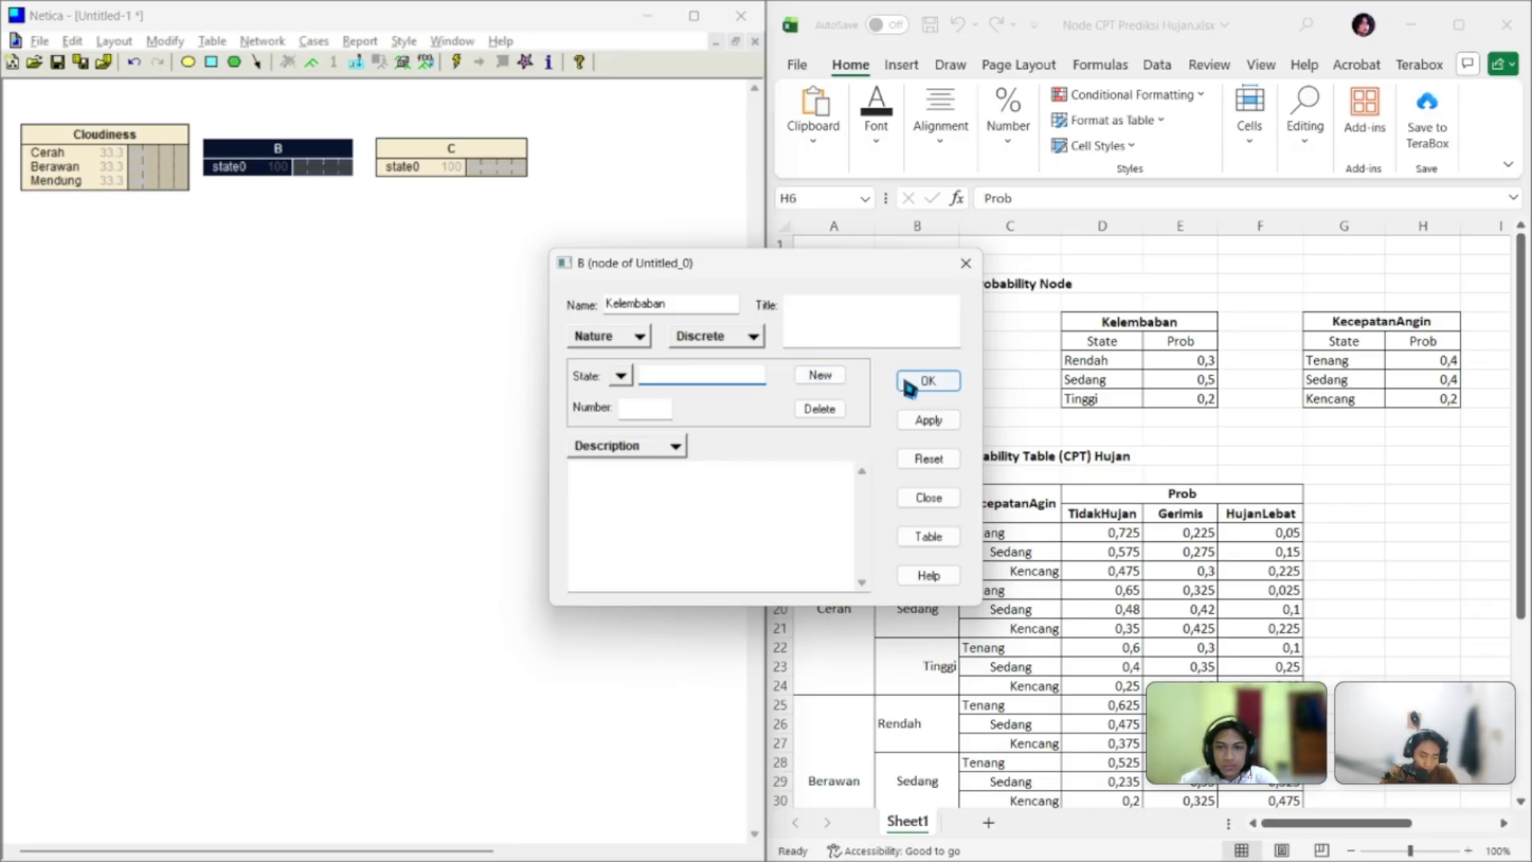
text(Tinggi)
key(Return)
Rename node C as KecepatanAngin and enter the states Tenang, Sedang and Kencang in its properties
double_click(495, 169)
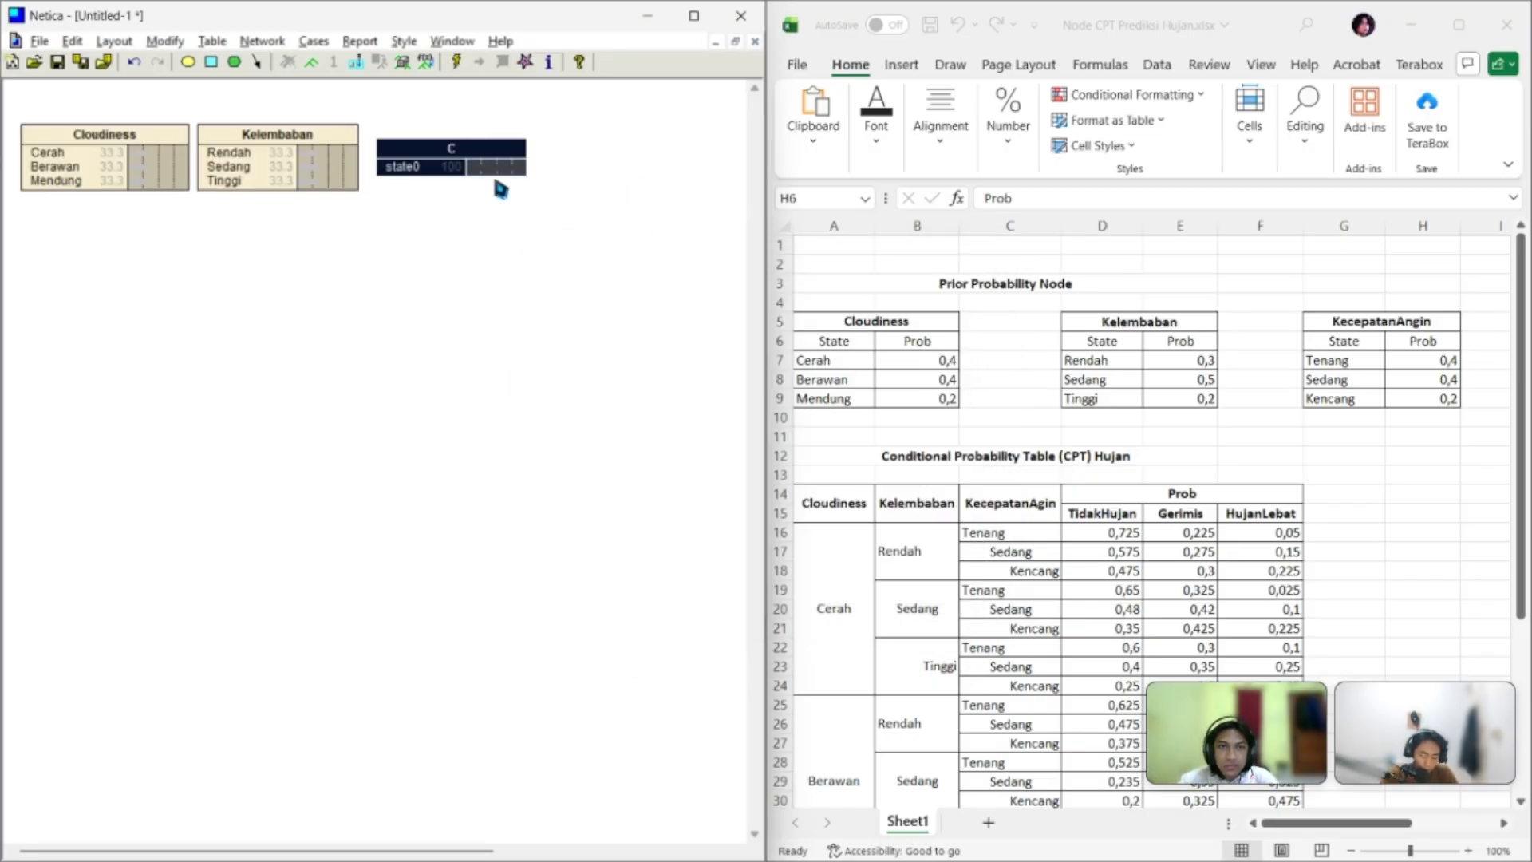
text(KecepatanAngin)
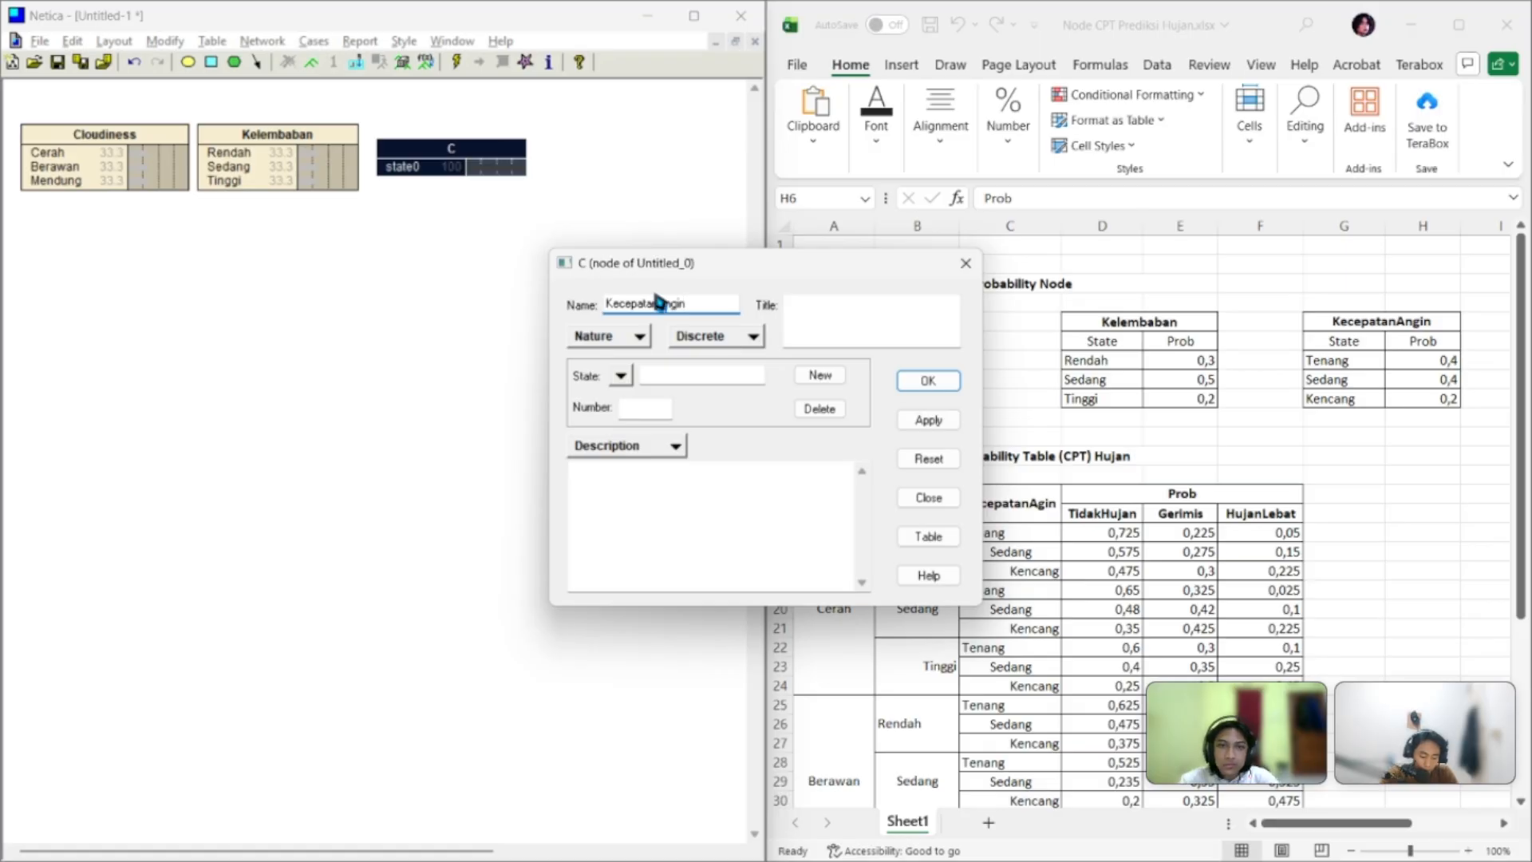
click(672, 372)
text(Ten)
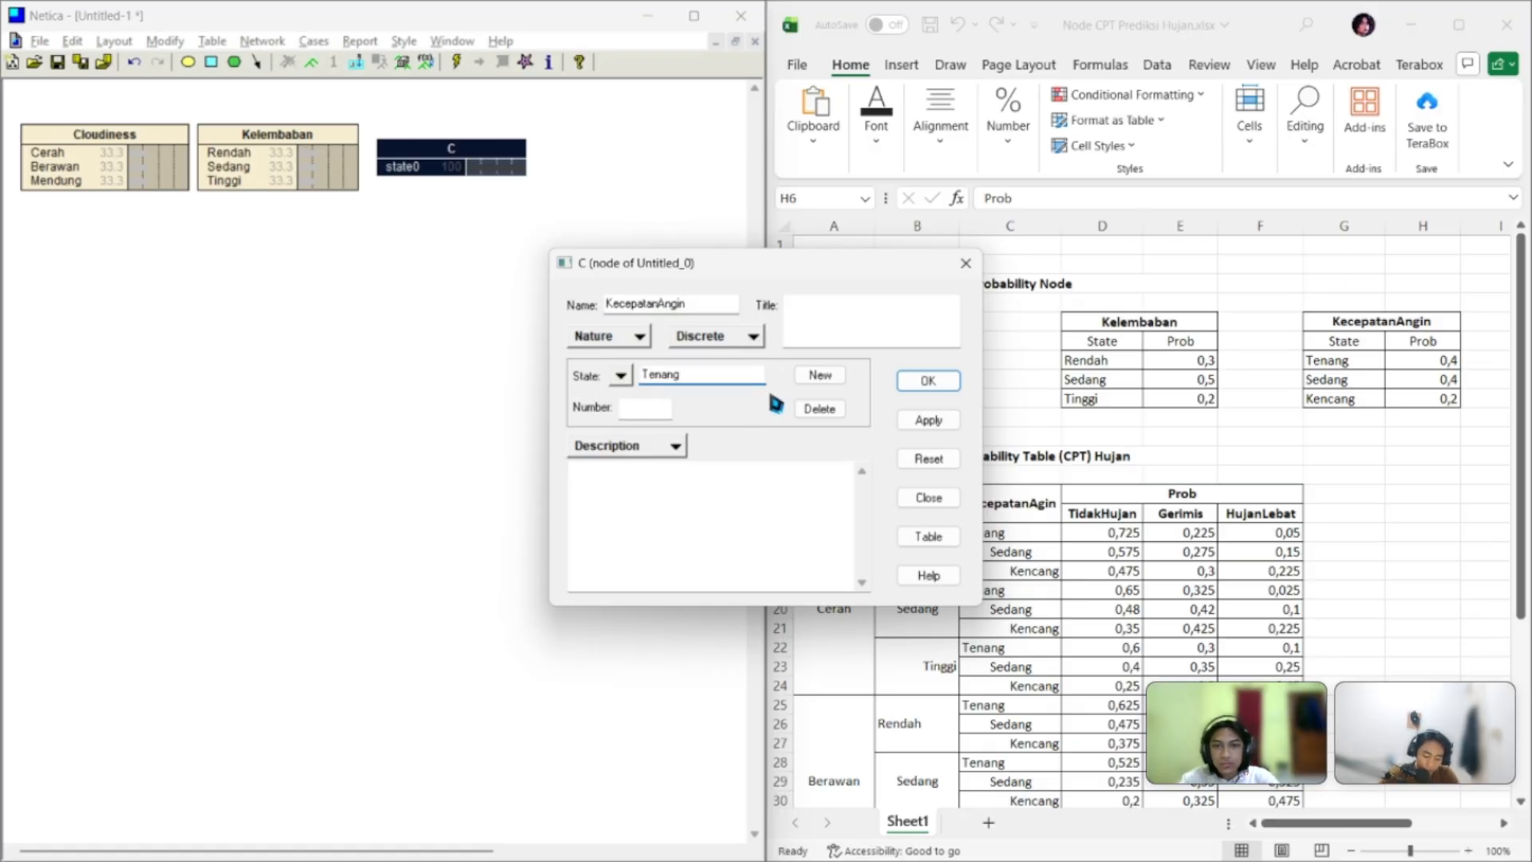
text(ang)
key(Return)
click(820, 381)
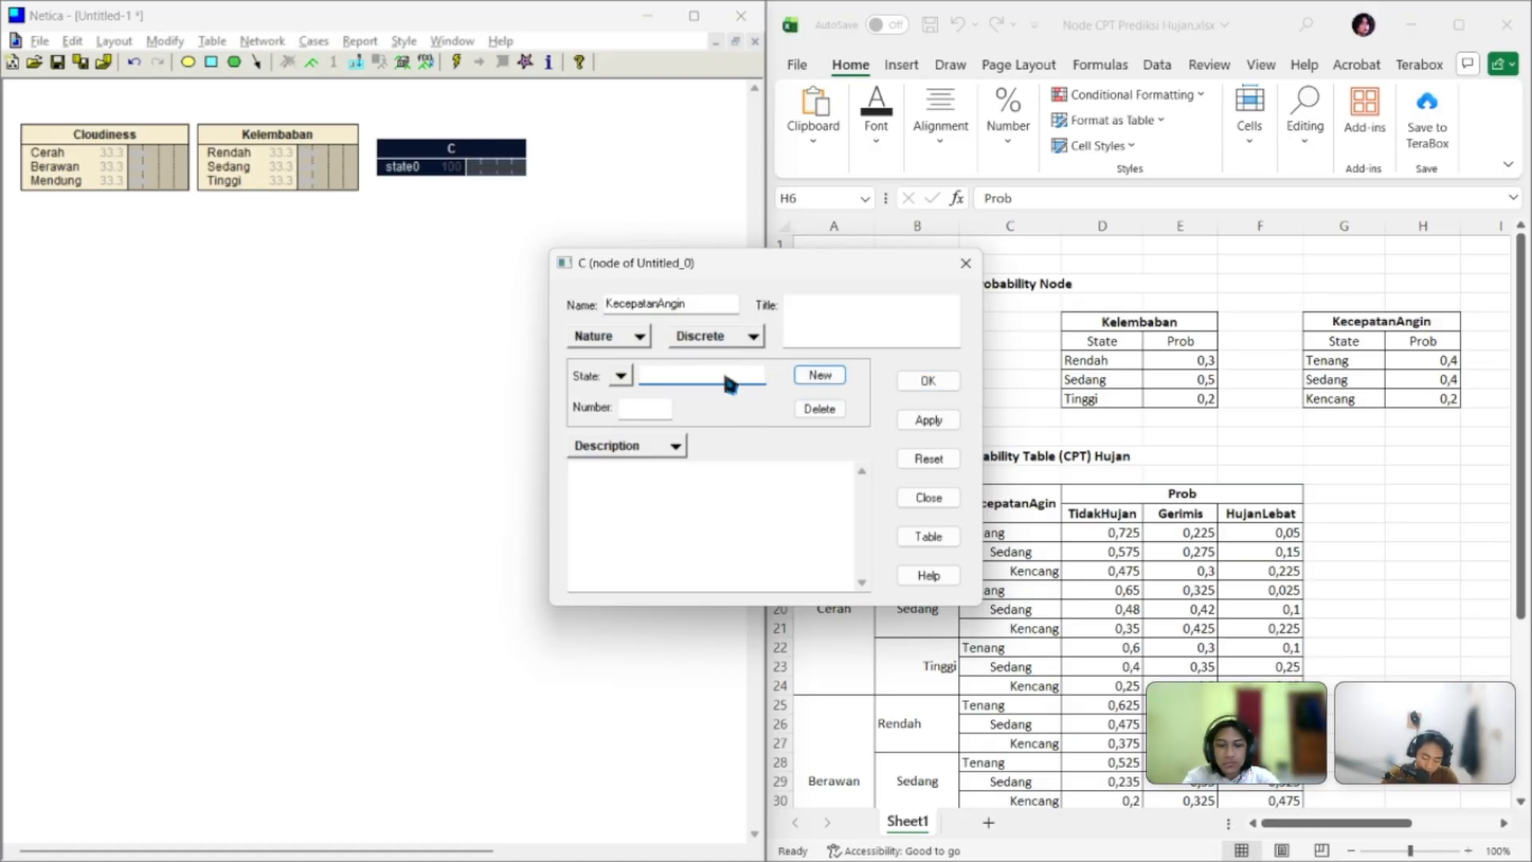
click(928, 419)
key(Return)
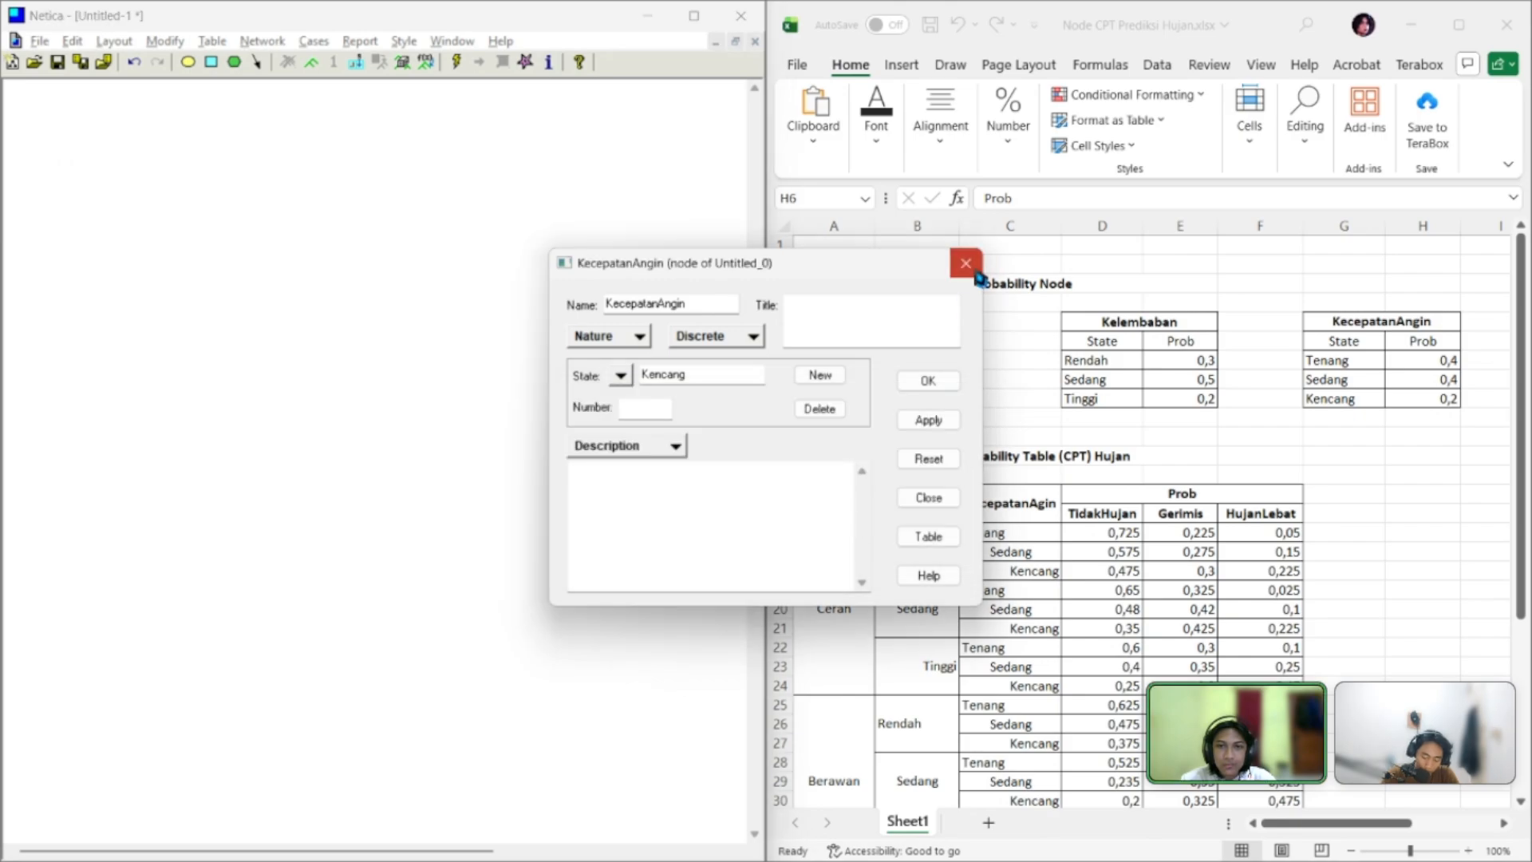
click(965, 263)
click(643, 481)
Arrange the Cloudiness, Kelembaban and KecepatanAngin nodes side by side in one evenly spaced row
click(188, 61)
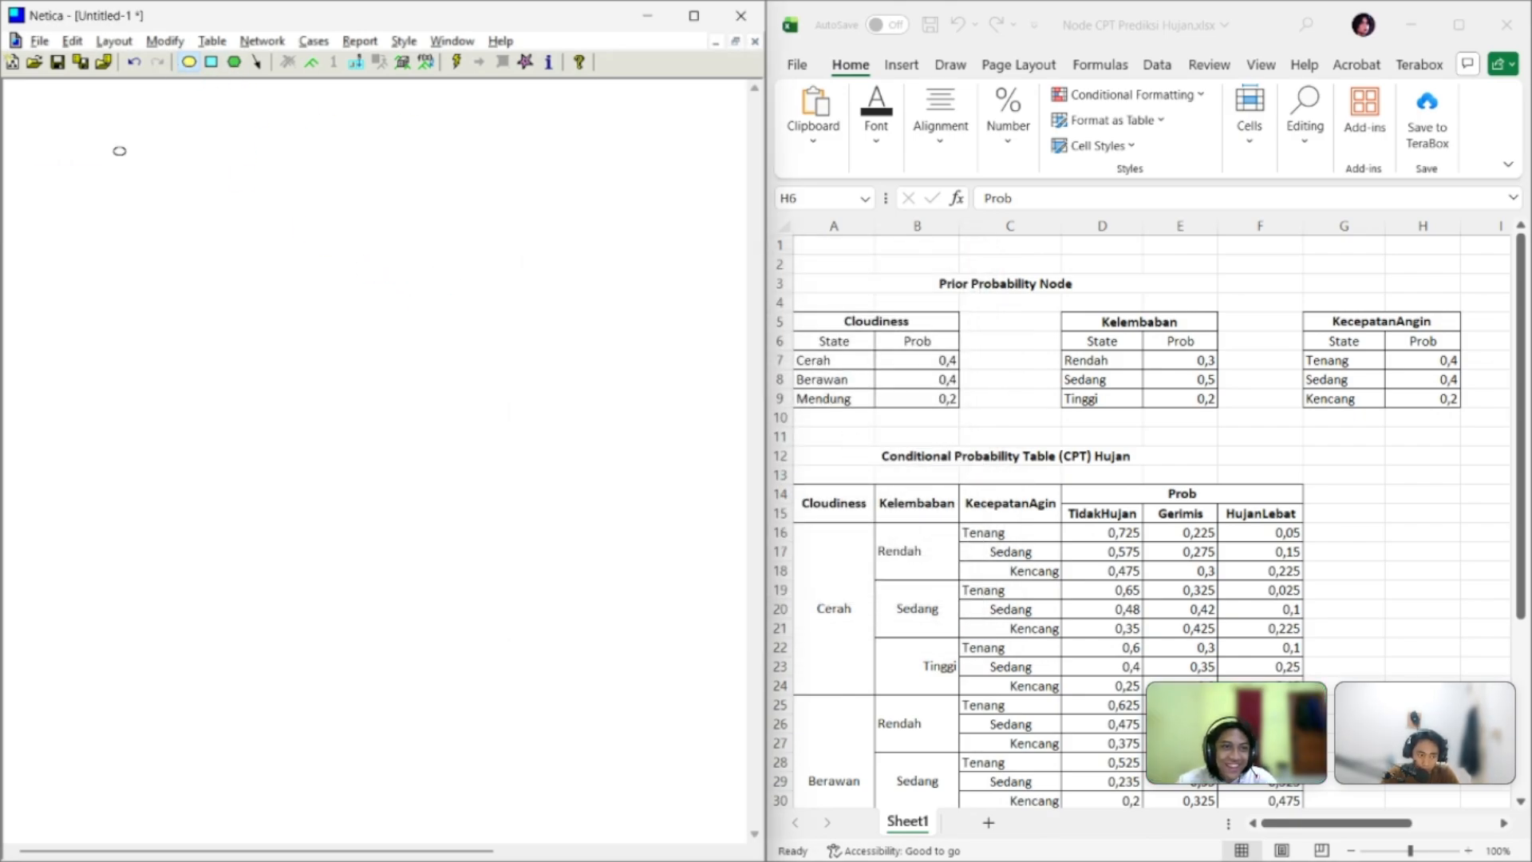
click(120, 149)
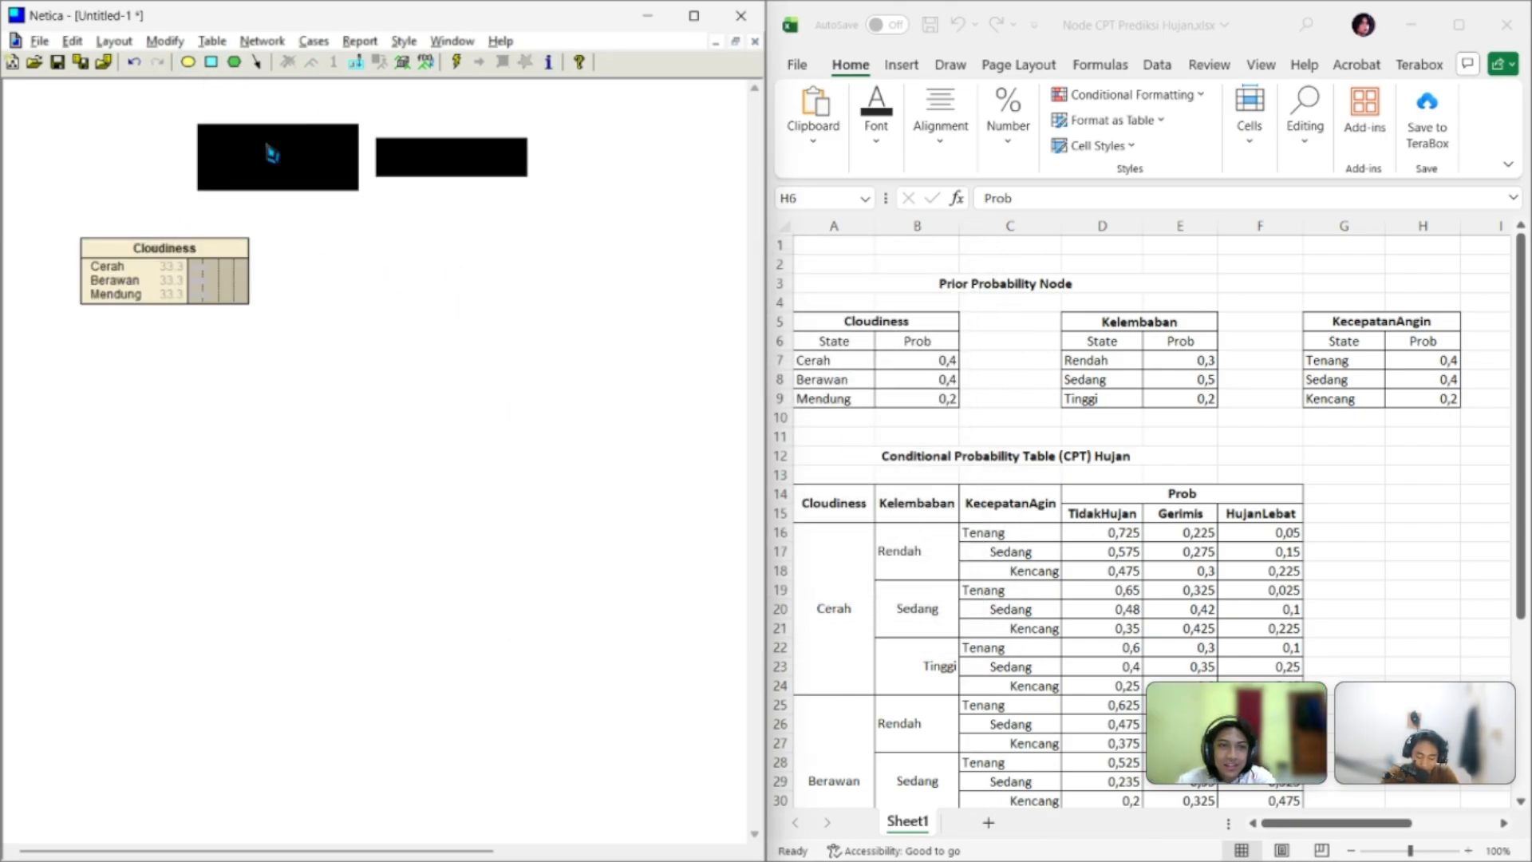
drag(239, 259, 197, 151)
drag(337, 218, 312, 139)
drag(520, 195, 504, 148)
Enter the states Tenang, Sedang and Kencang again for the KecepatanAngin node
double_click(504, 147)
click(712, 376)
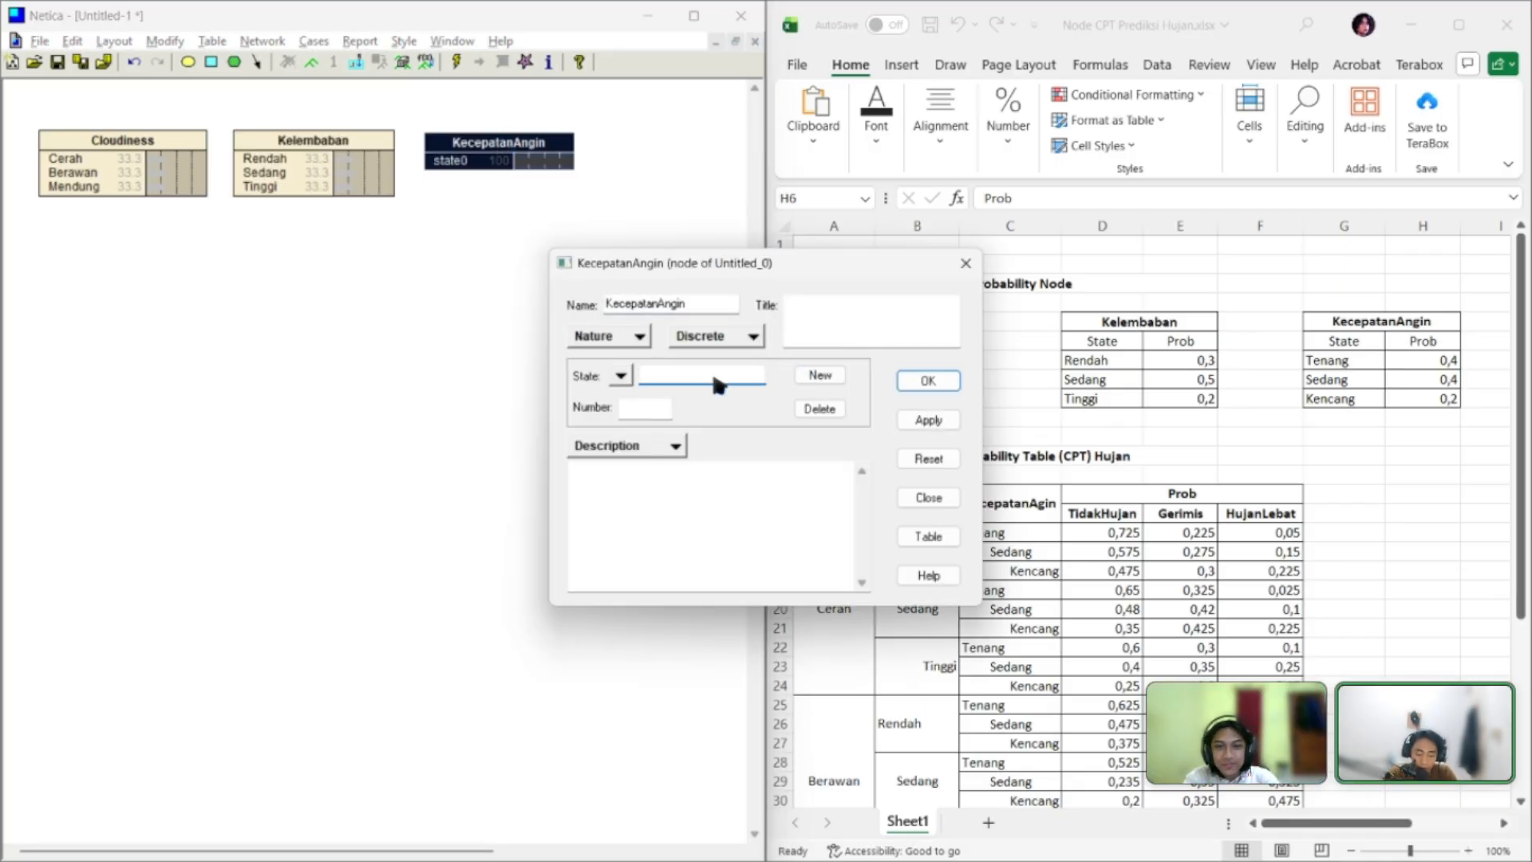
text(Tenang)
click(926, 382)
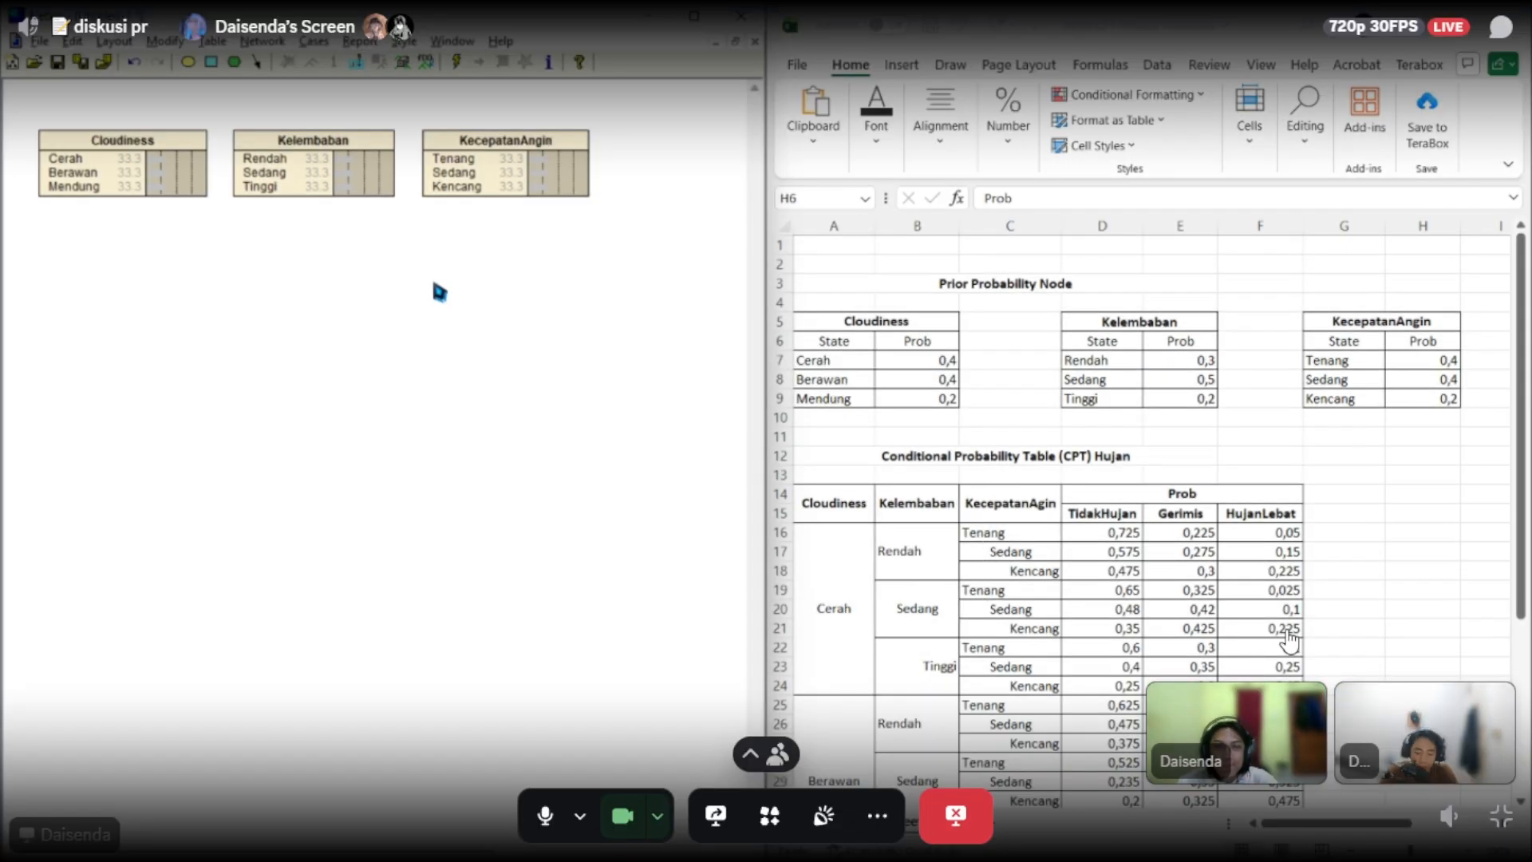
click(147, 178)
click(311, 170)
click(475, 165)
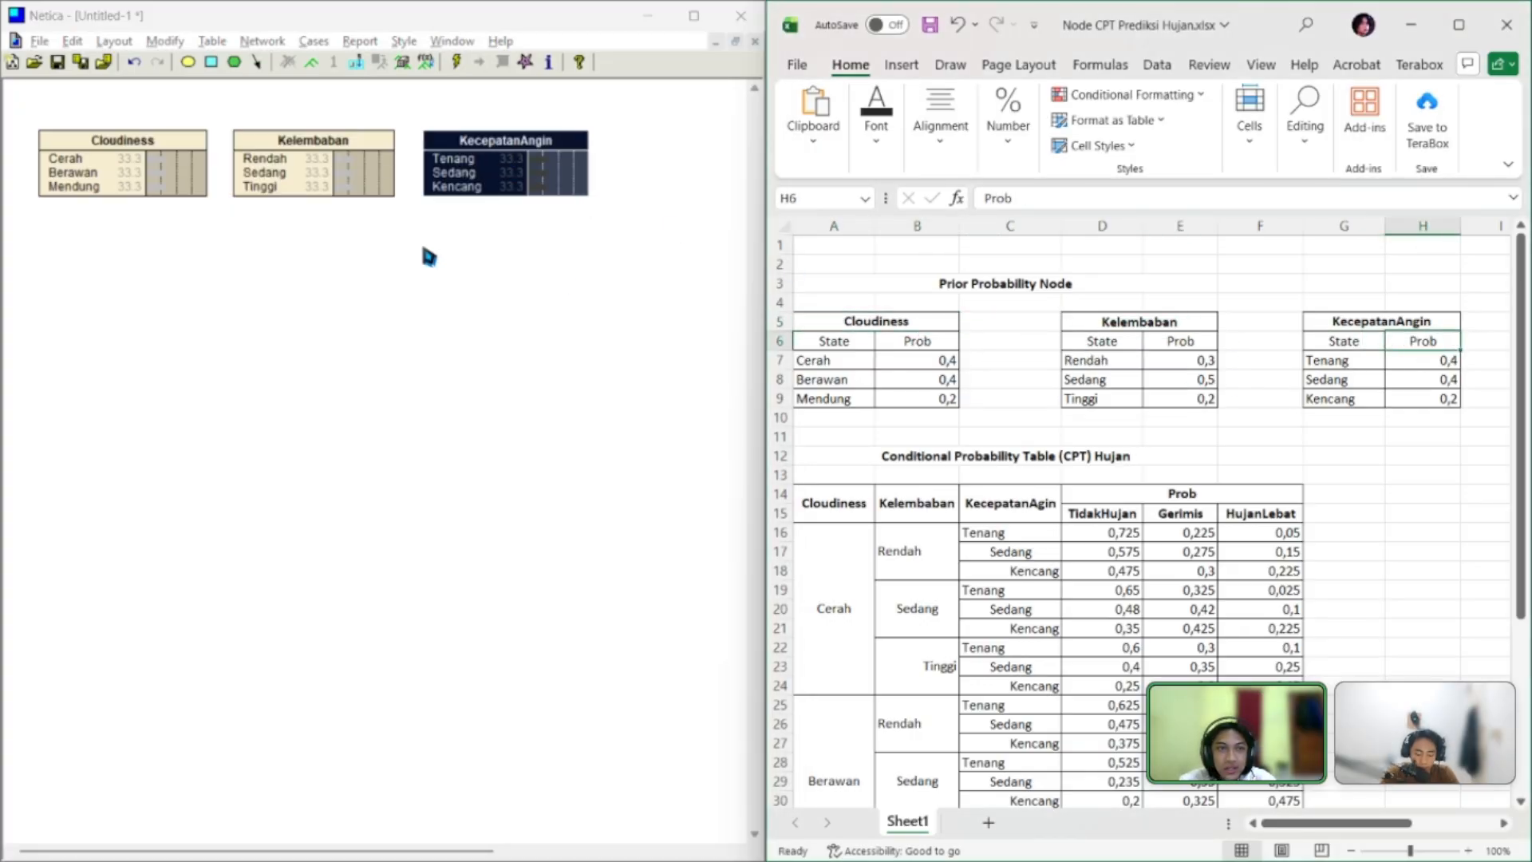
click(399, 244)
click(161, 175)
click(1440, 397)
click(348, 297)
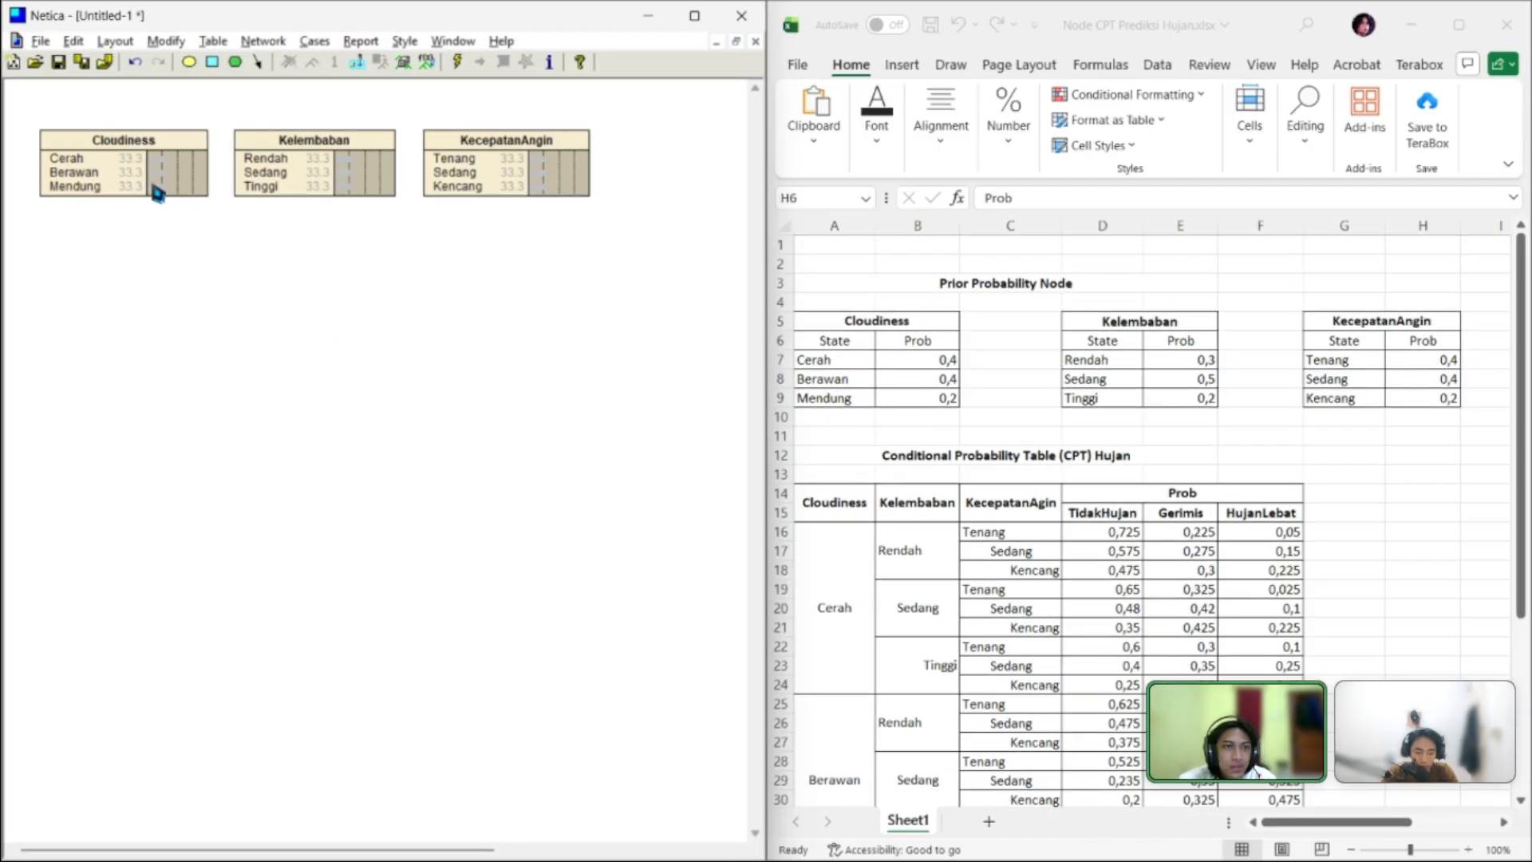
Open the probability table of the Cloudiness node for editing
right_click(121, 172)
click(452, 291)
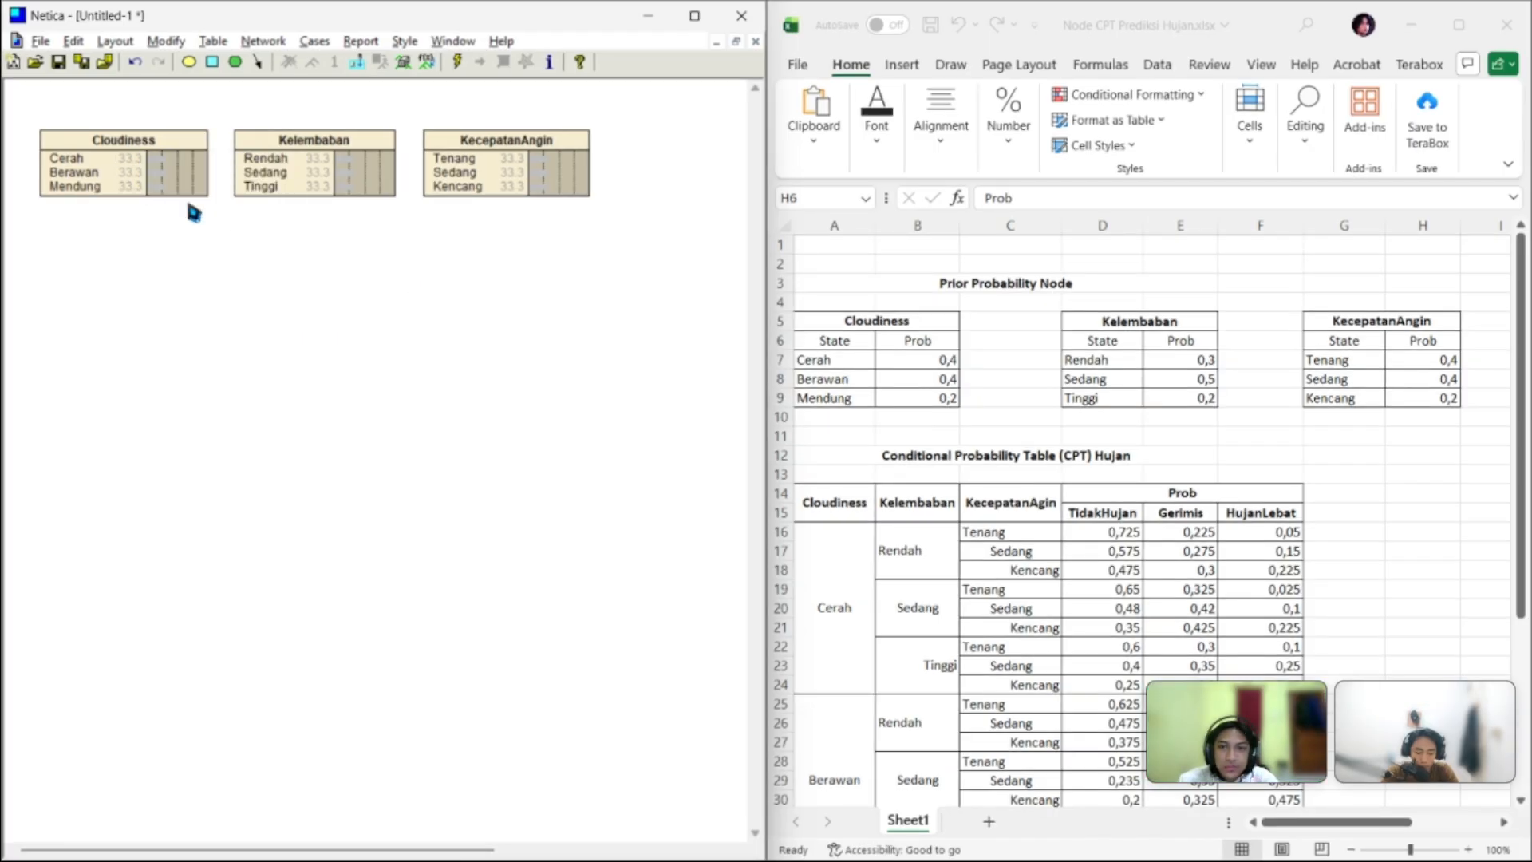
right_click(134, 178)
click(461, 273)
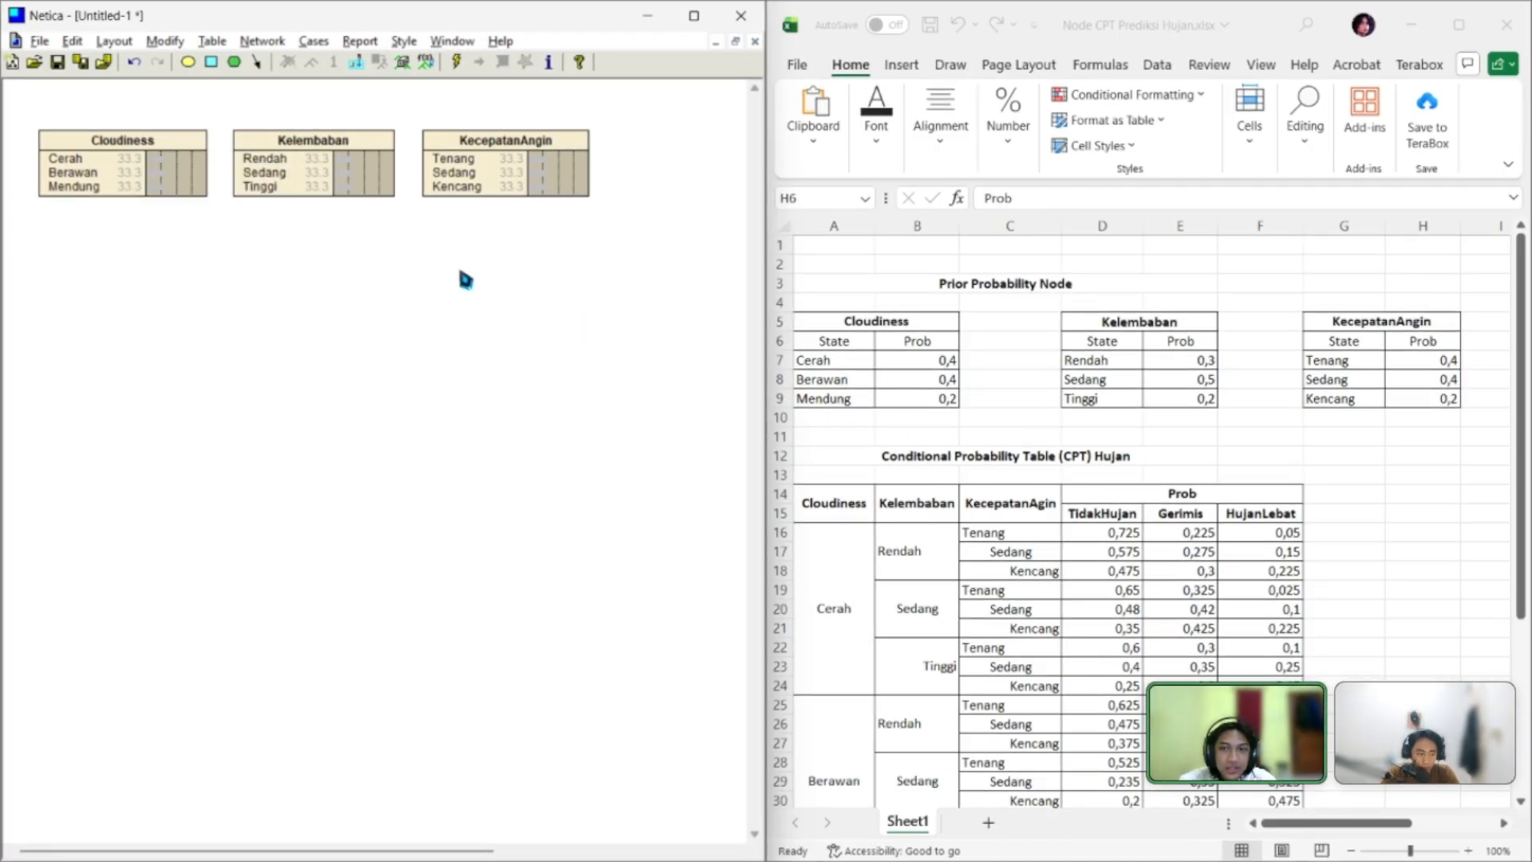
right_click(126, 164)
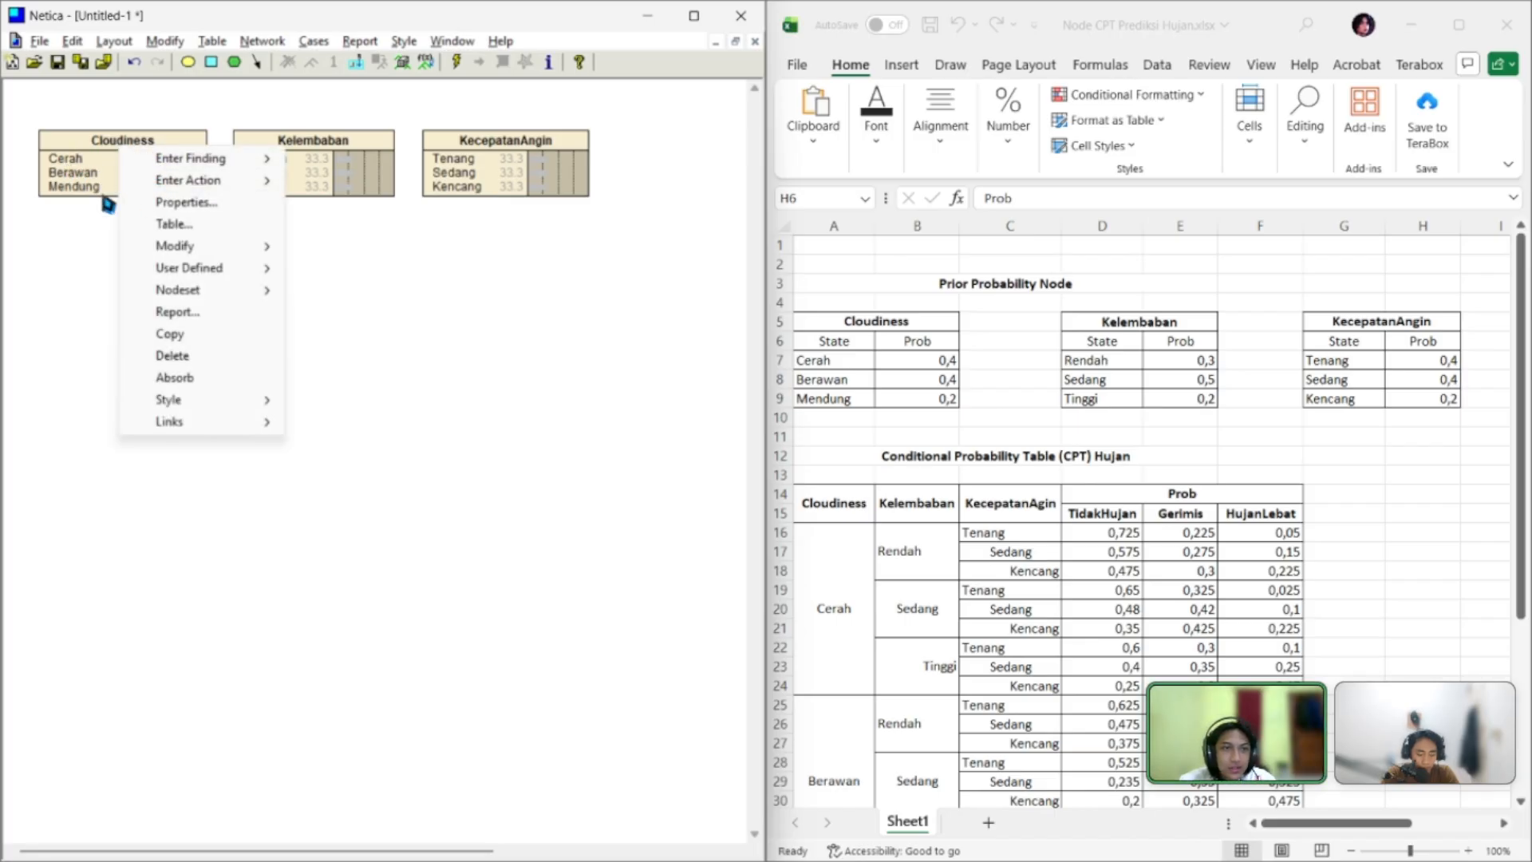
click(170, 224)
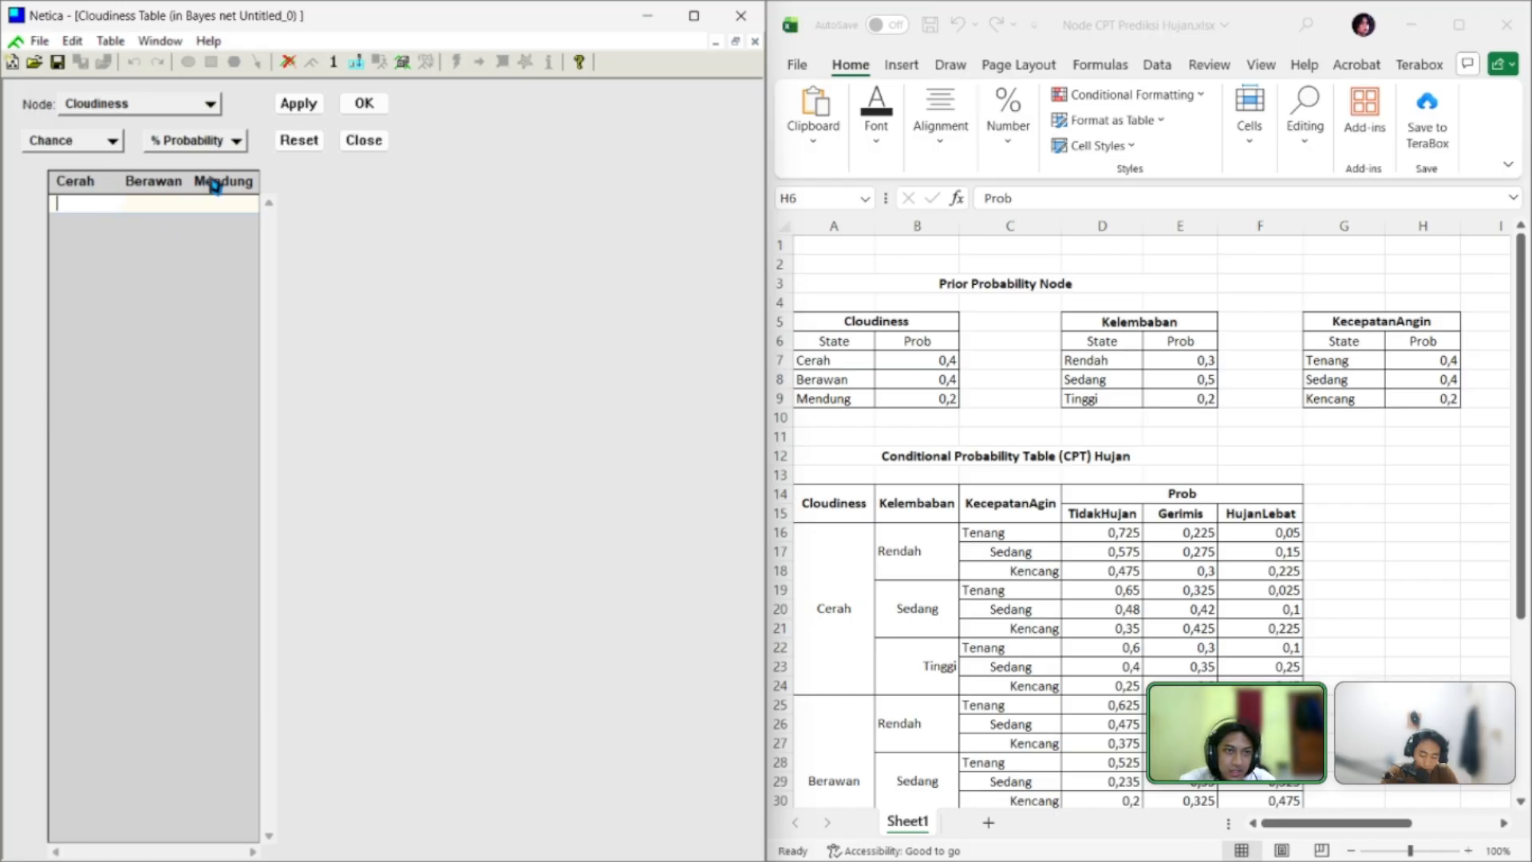
click(217, 146)
click(217, 150)
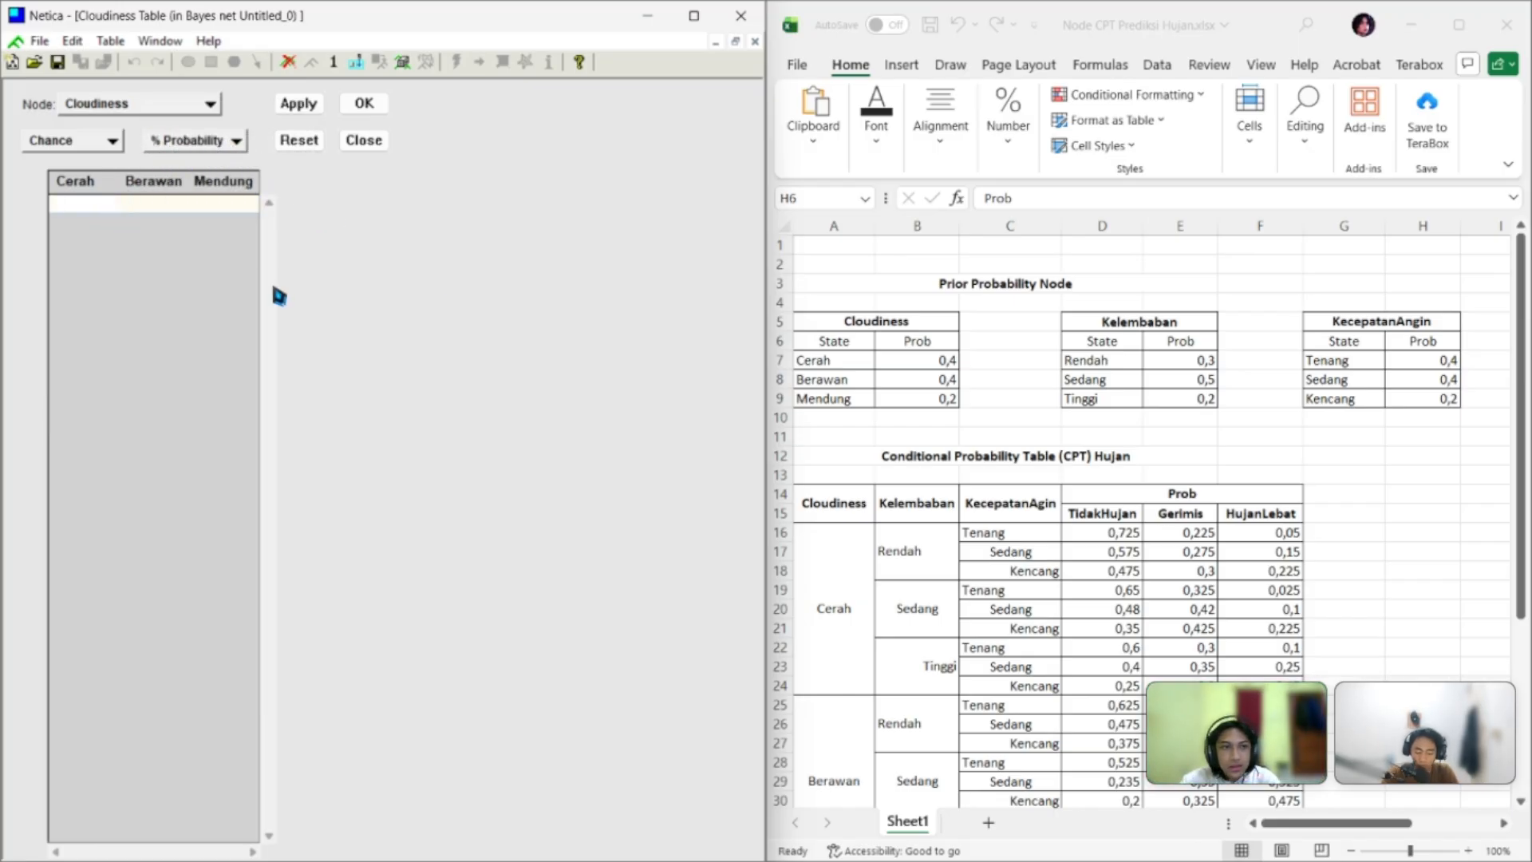
Set the Cloudiness probabilities to 40 for Cerah, 40 for Berawan and 20 for Mendung, and apply them
text(40)
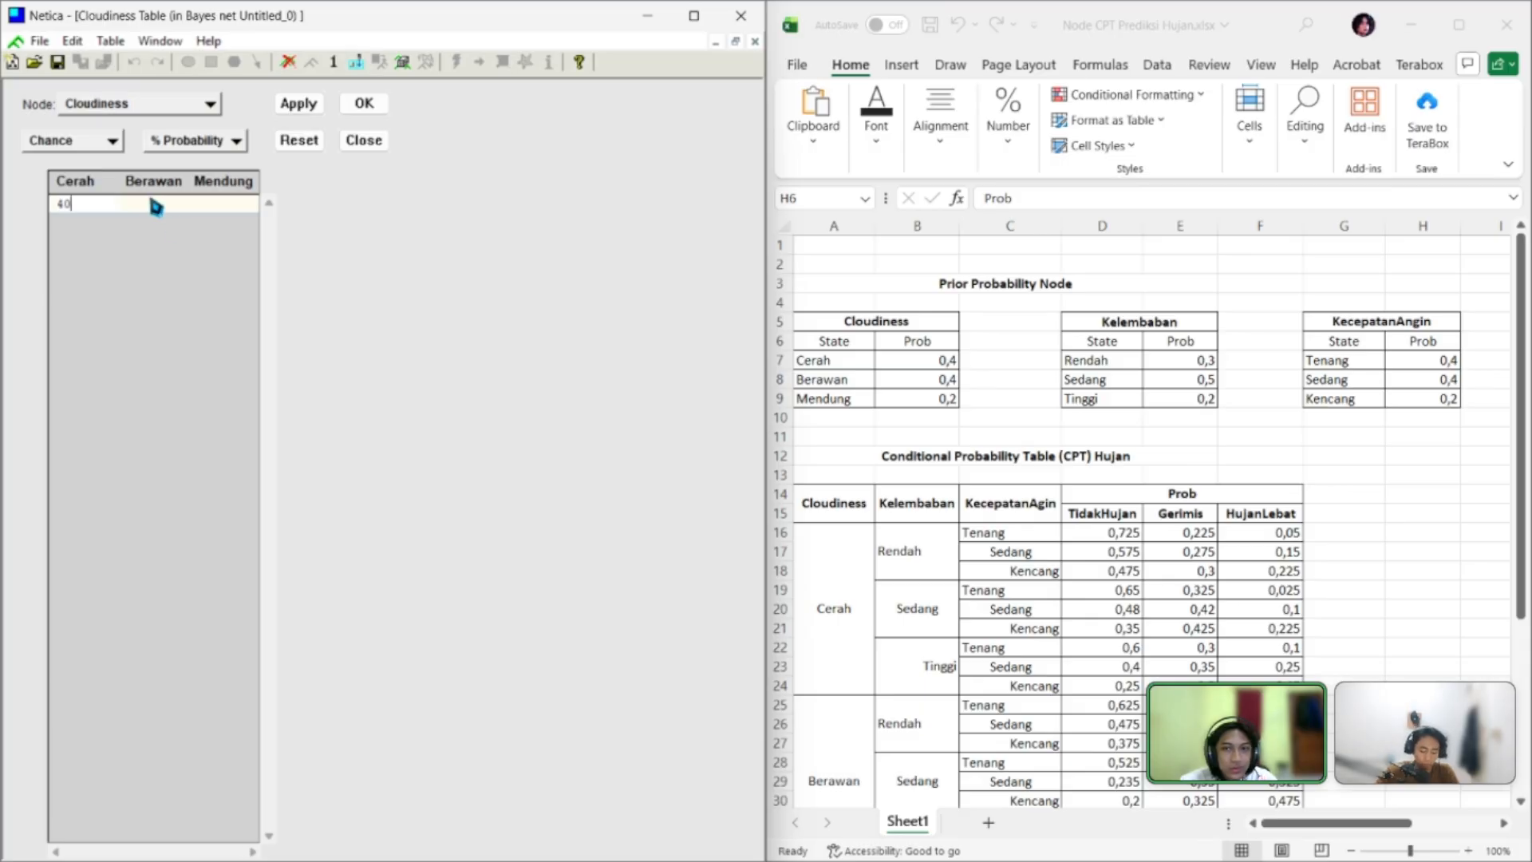
click(157, 206)
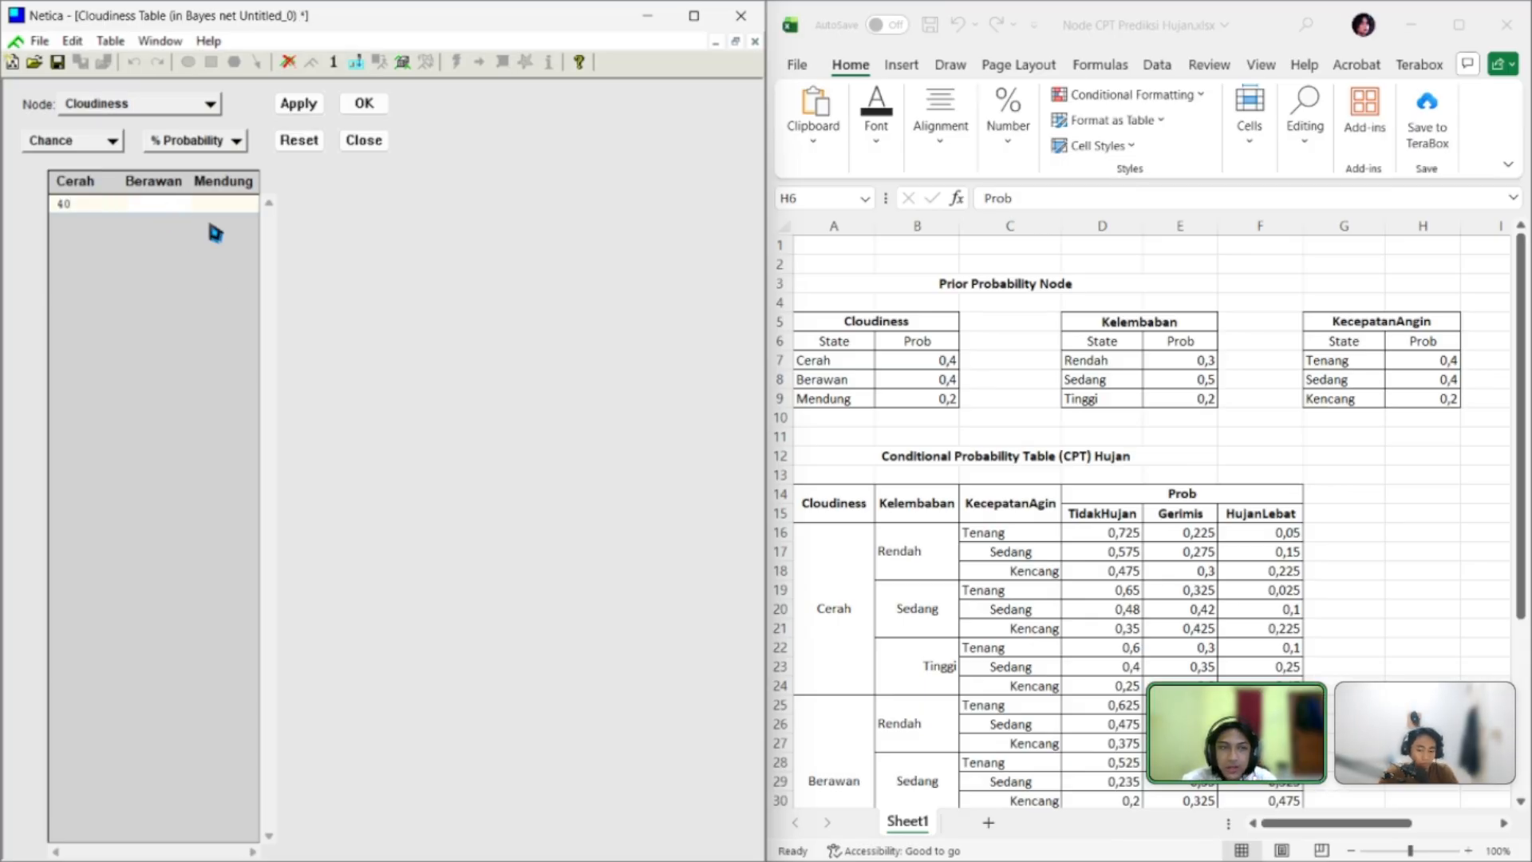
text(40)
click(235, 207)
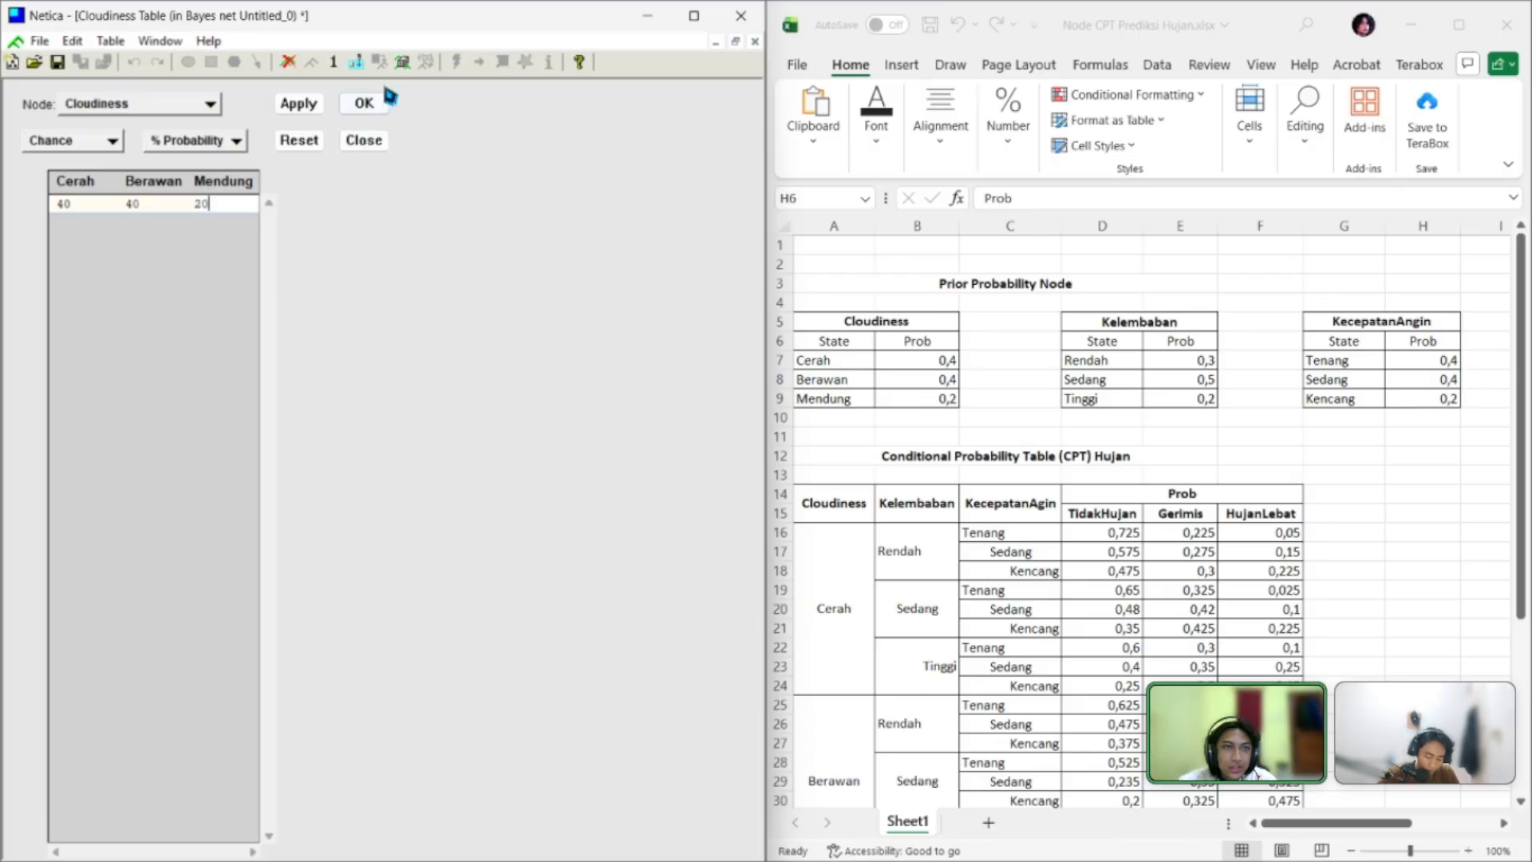
click(299, 104)
click(365, 102)
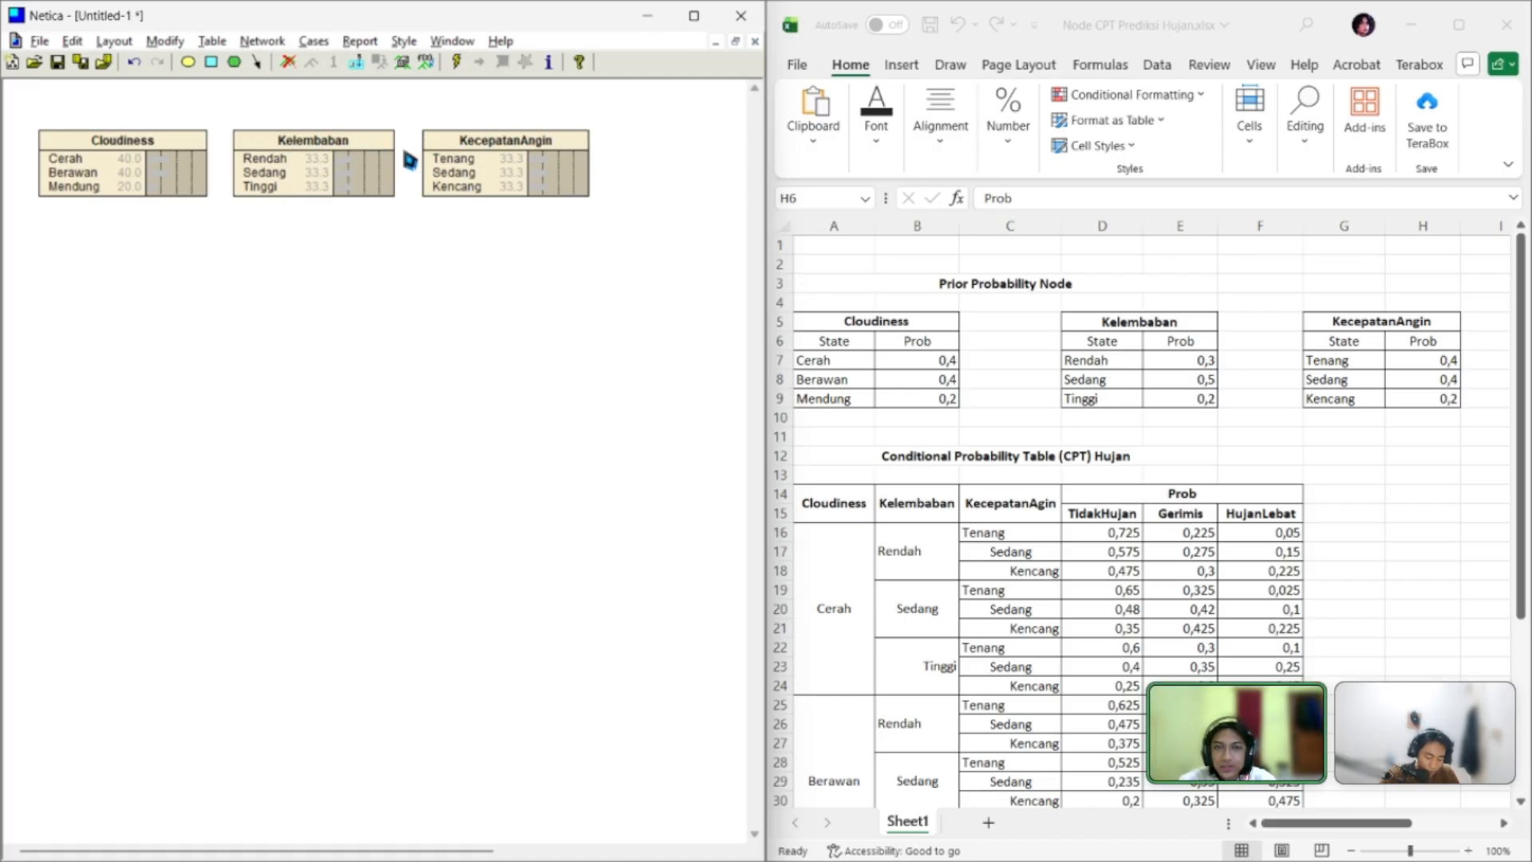
Set the Kelembaban node's probability table to 30 for Rendah, 50 for Sedang and 20 for Tinggi
right_click(309, 126)
click(287, 199)
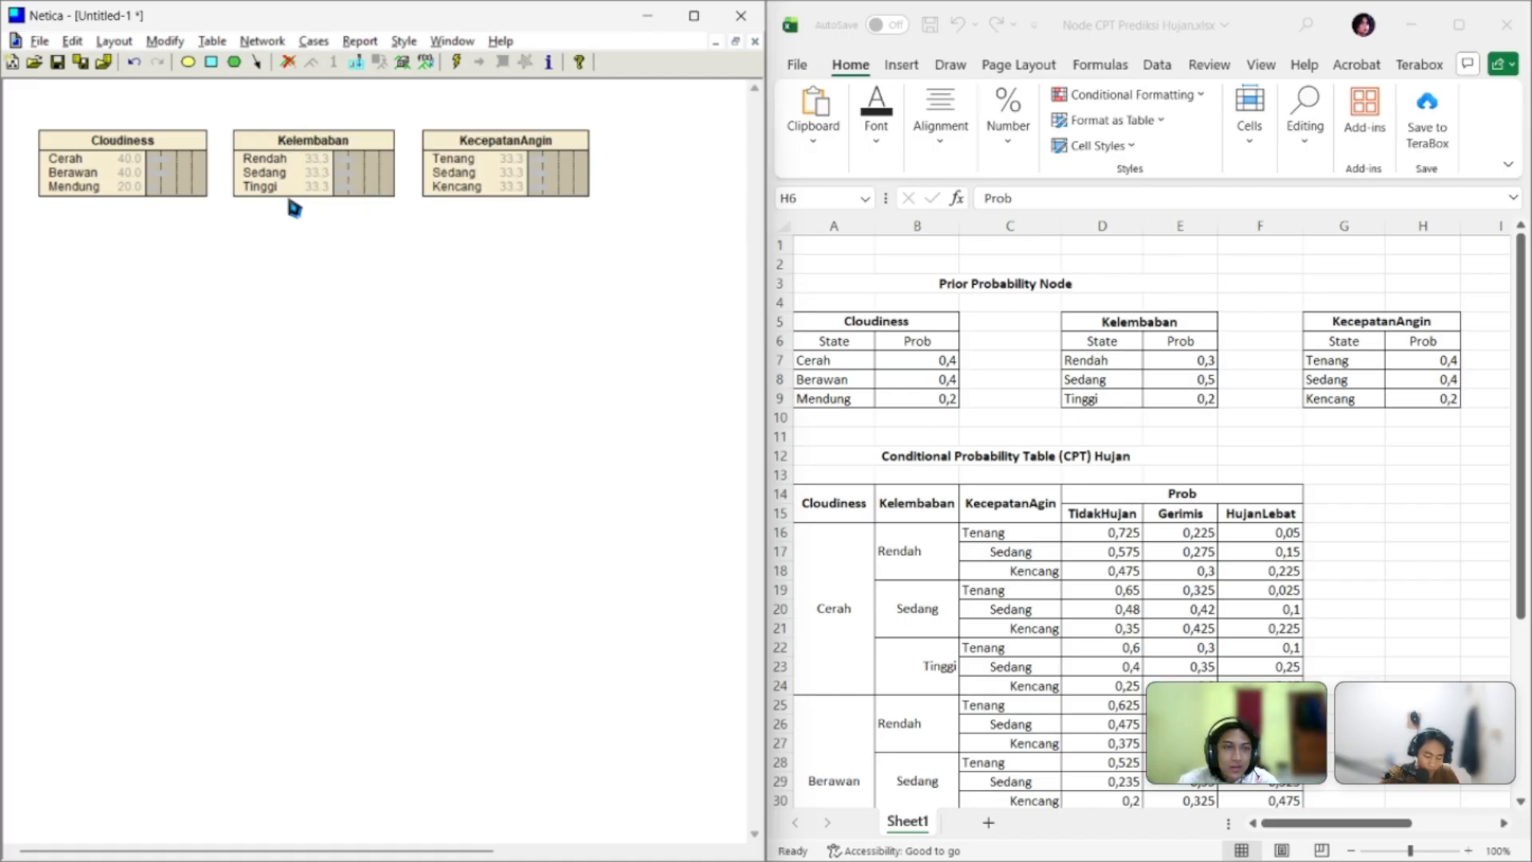
right_click(313, 150)
click(379, 230)
click(95, 207)
text(30)
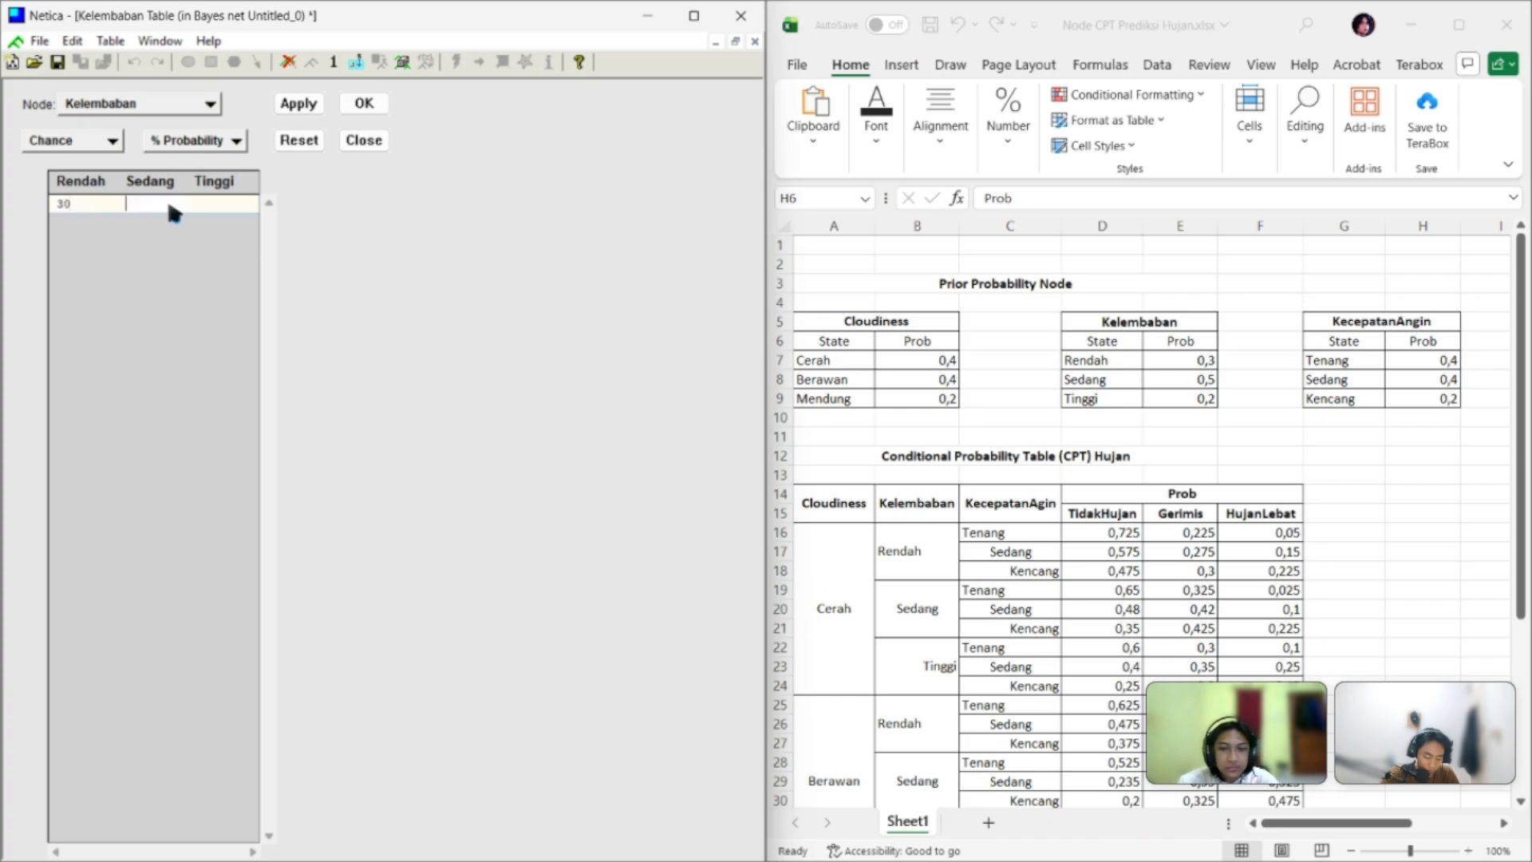
text(20)
click(363, 105)
Set the KecepatanAngin node's probability table to 40 for Tenang, 40 for Sedang and 20 for Kencang
double_click(511, 171)
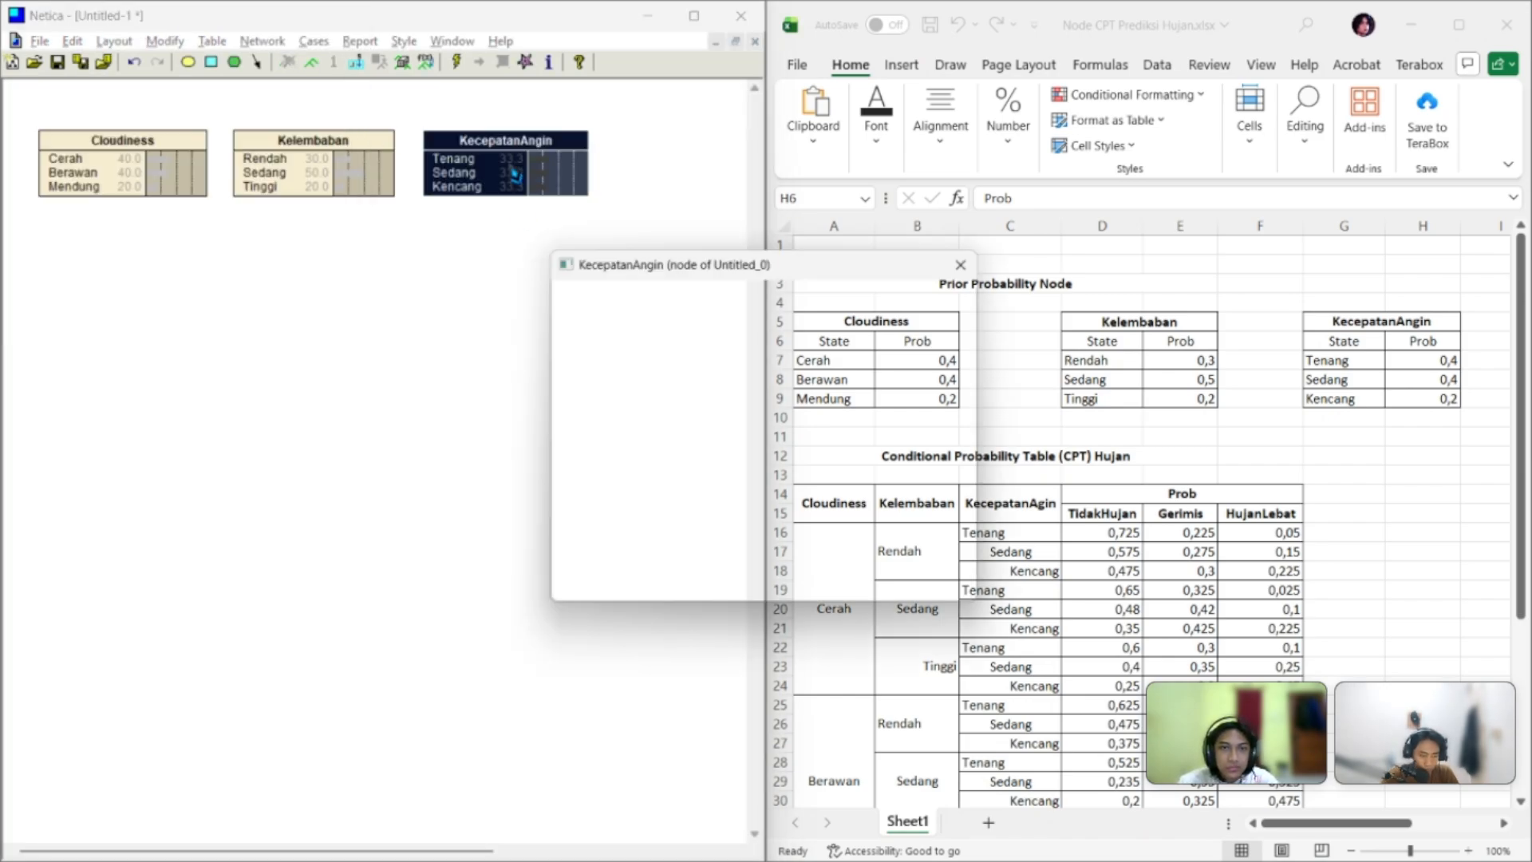
key(Escape)
right_click(469, 163)
click(528, 243)
click(92, 206)
text(40)
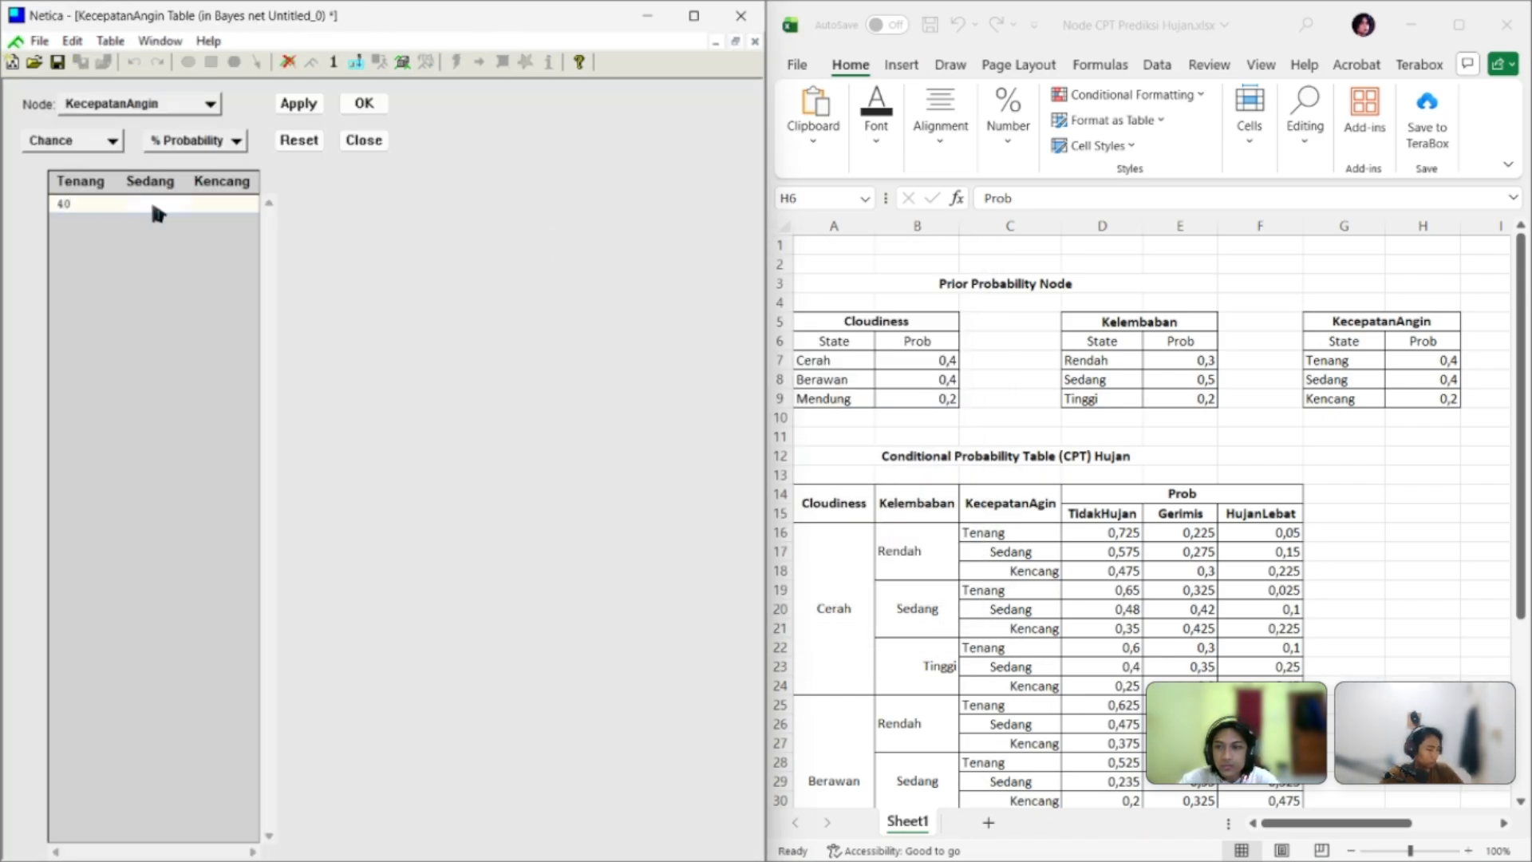
click(150, 204)
text(40)
click(218, 204)
text(20)
click(364, 103)
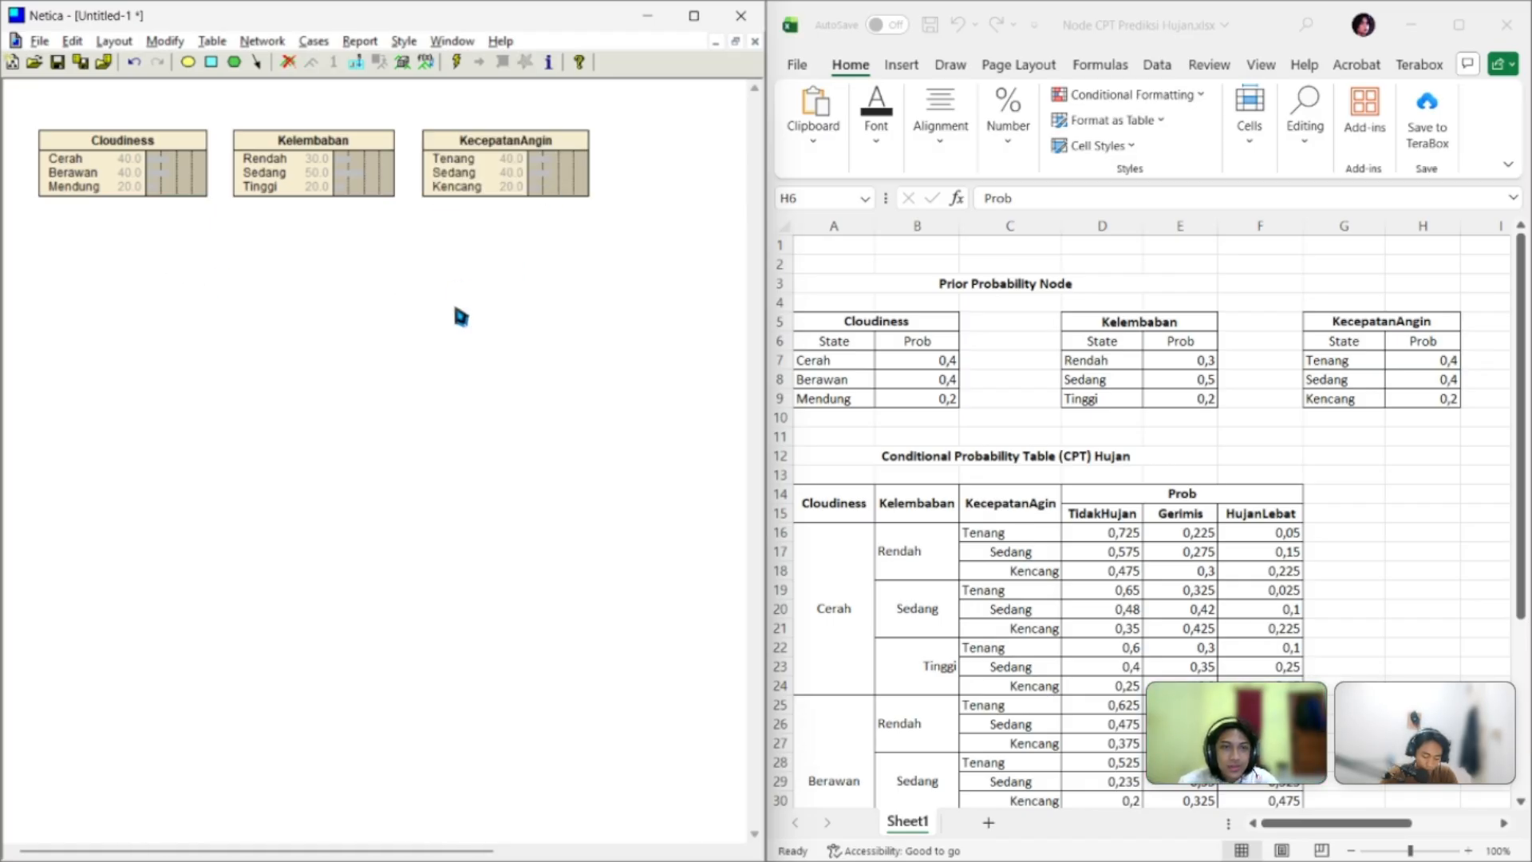
drag(94, 276, 453, 123)
click(616, 335)
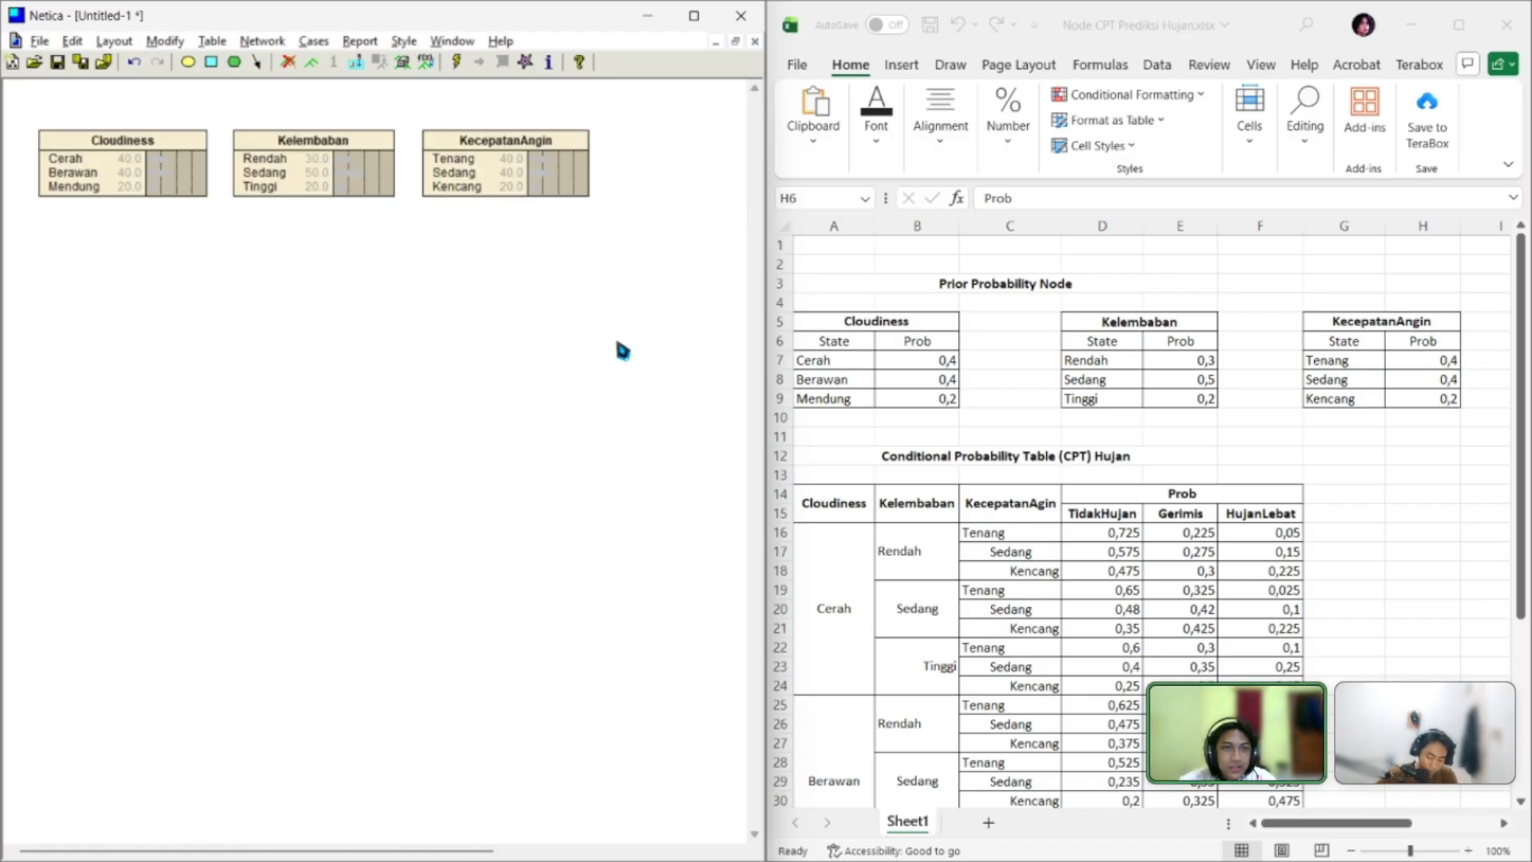
drag(583, 342, 100, 97)
click(523, 292)
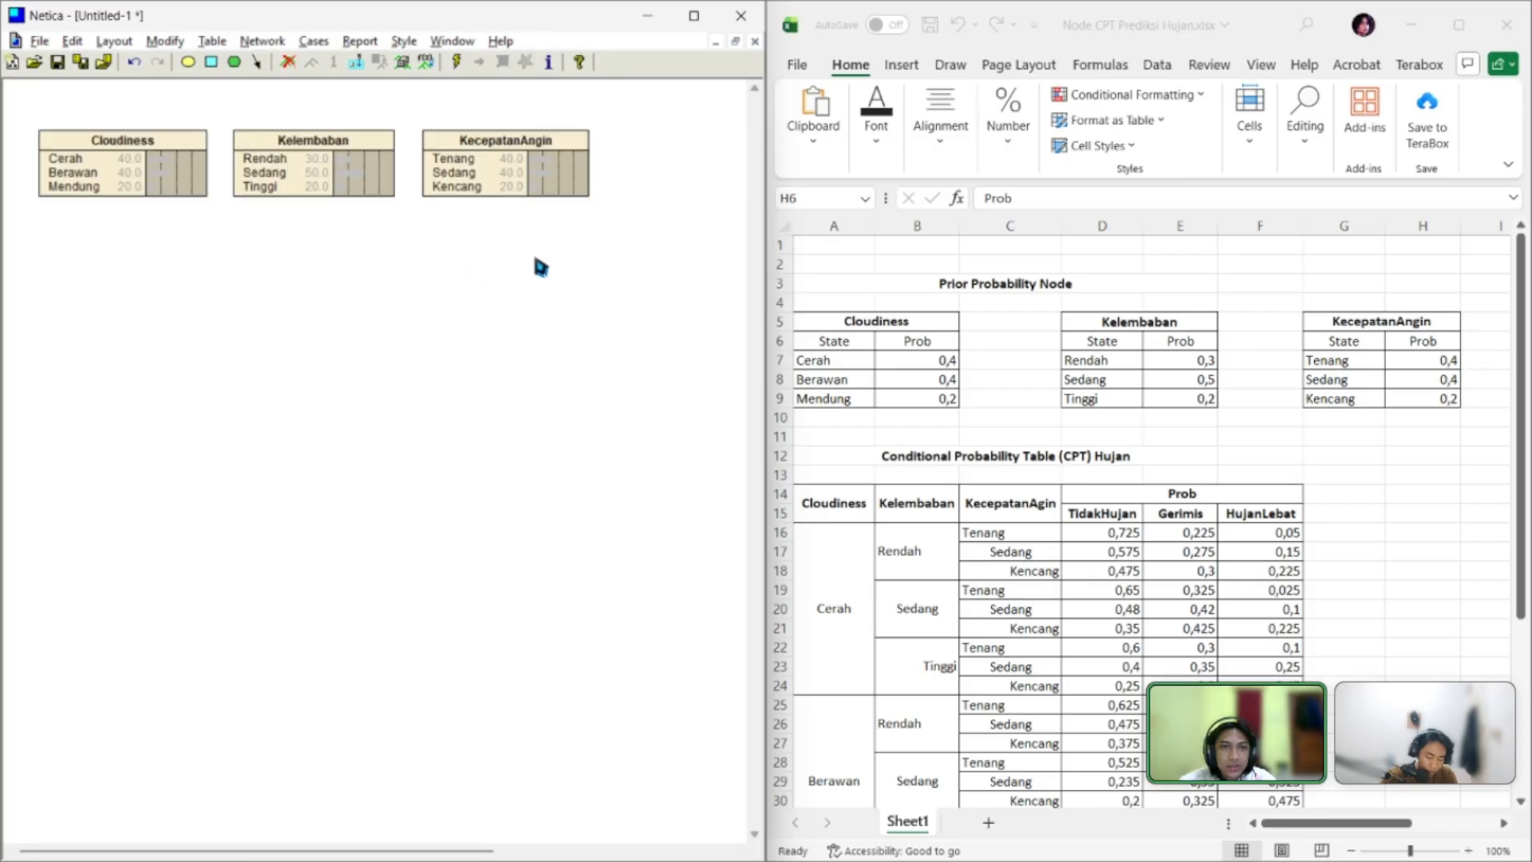
drag(537, 264, 144, 100)
click(456, 287)
Examine the Hujan conditional probability table in the Excel sheet, including its parent state combinations and outcome columns
scroll(1181, 447, down, 3)
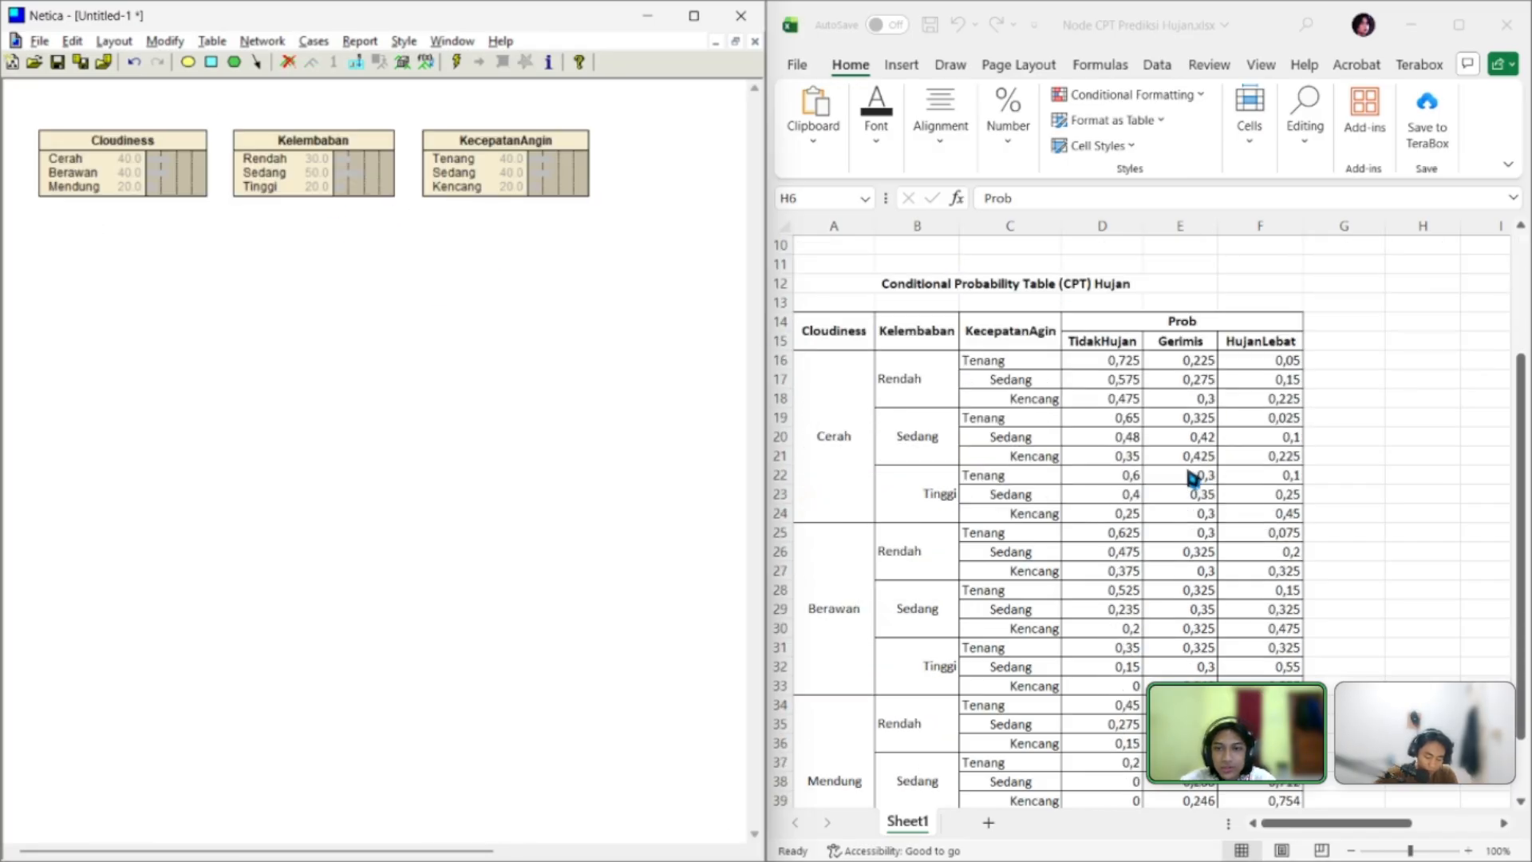
scroll(1159, 477, up, 3)
scroll(1164, 472, down, 3)
scroll(1165, 472, up, 1)
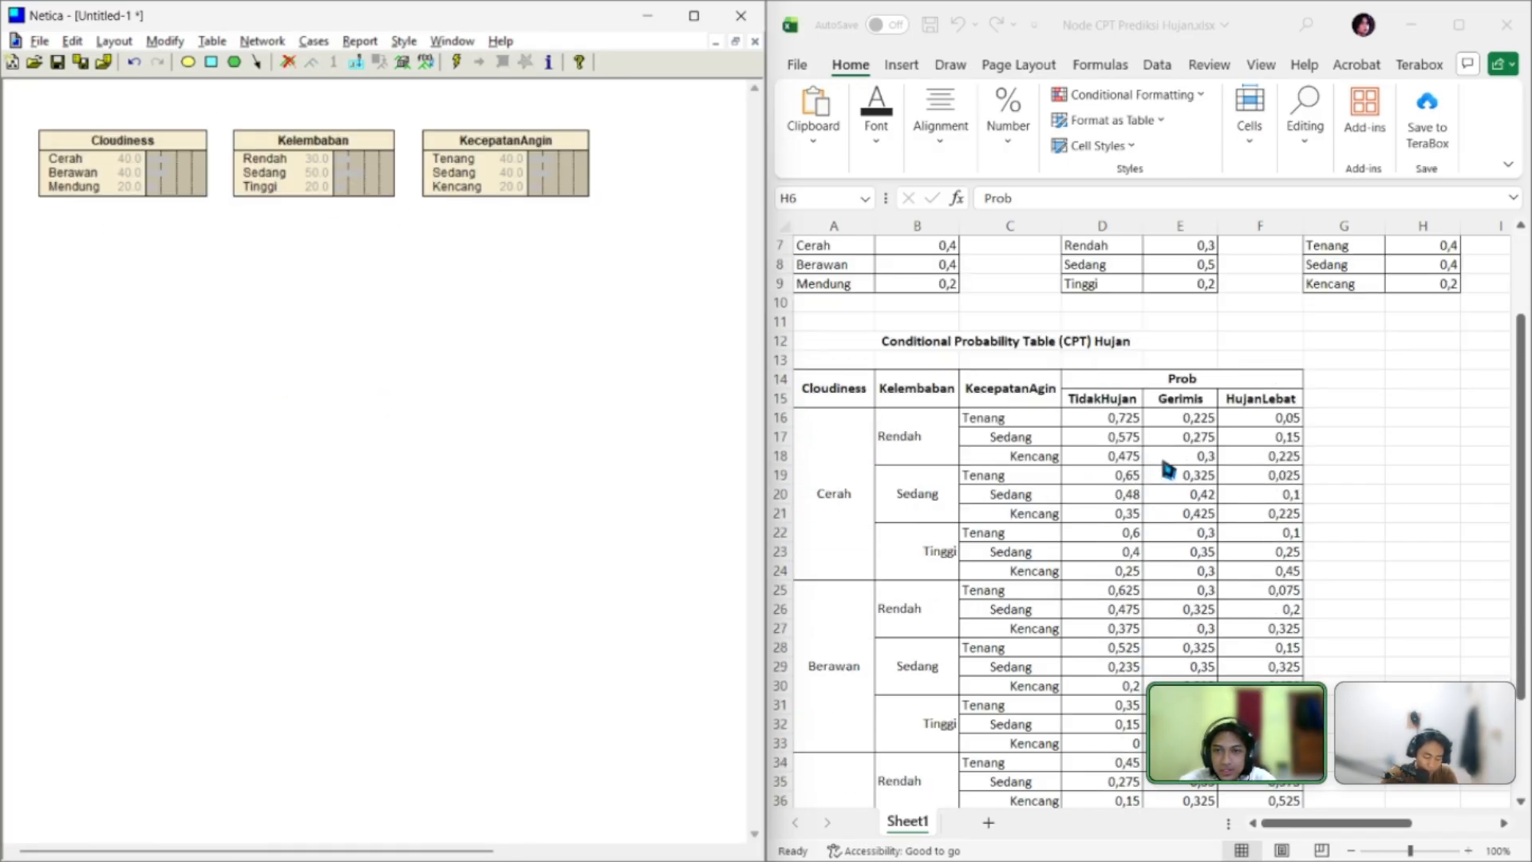
scroll(1153, 438, down, 2)
scroll(1129, 423, up, 1)
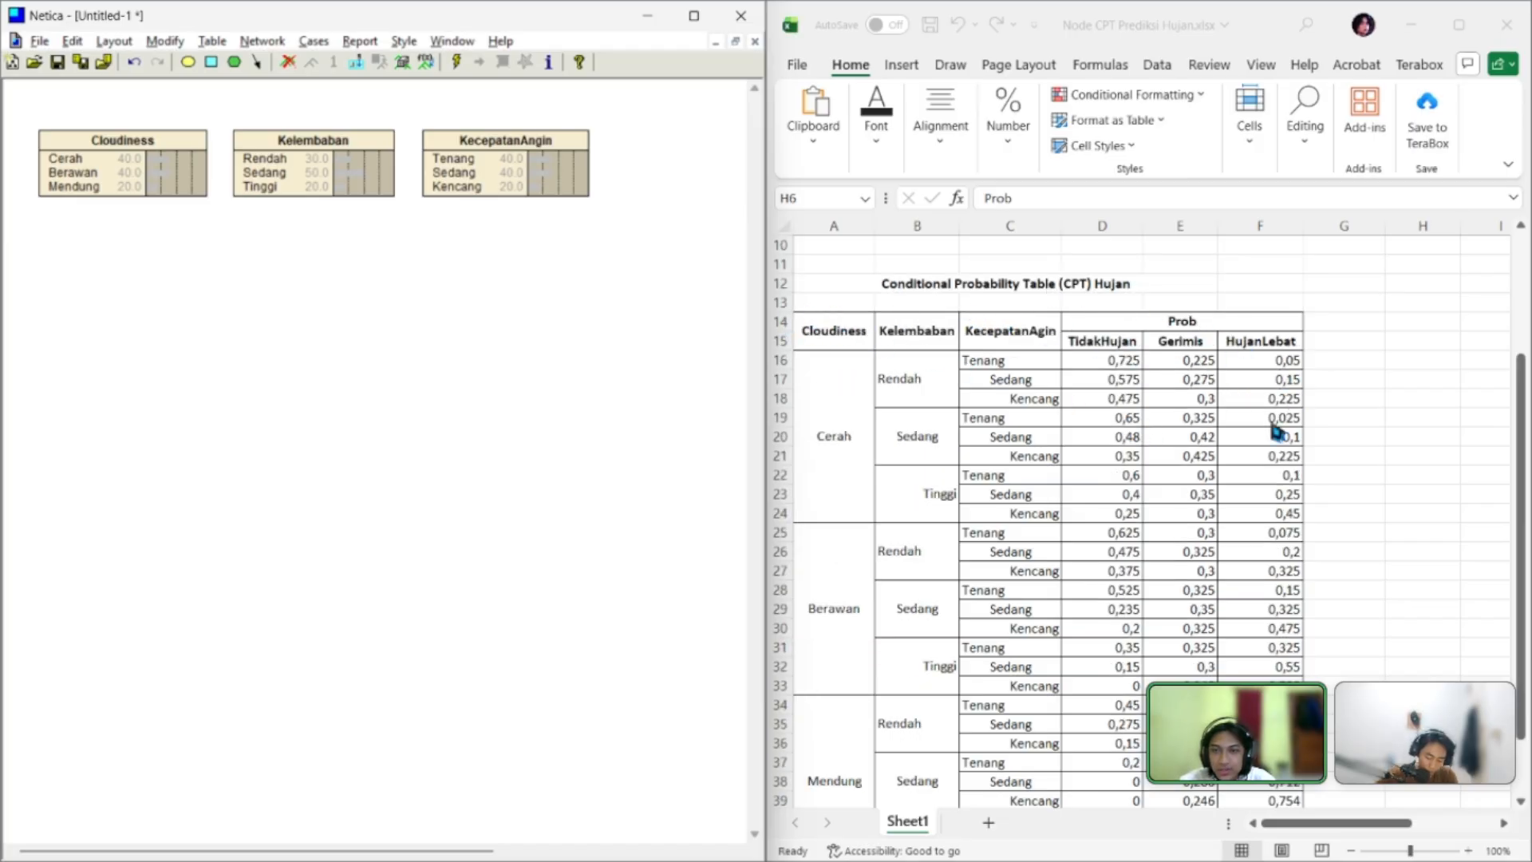
scroll(1325, 477, down, 4)
scroll(1336, 491, up, 2)
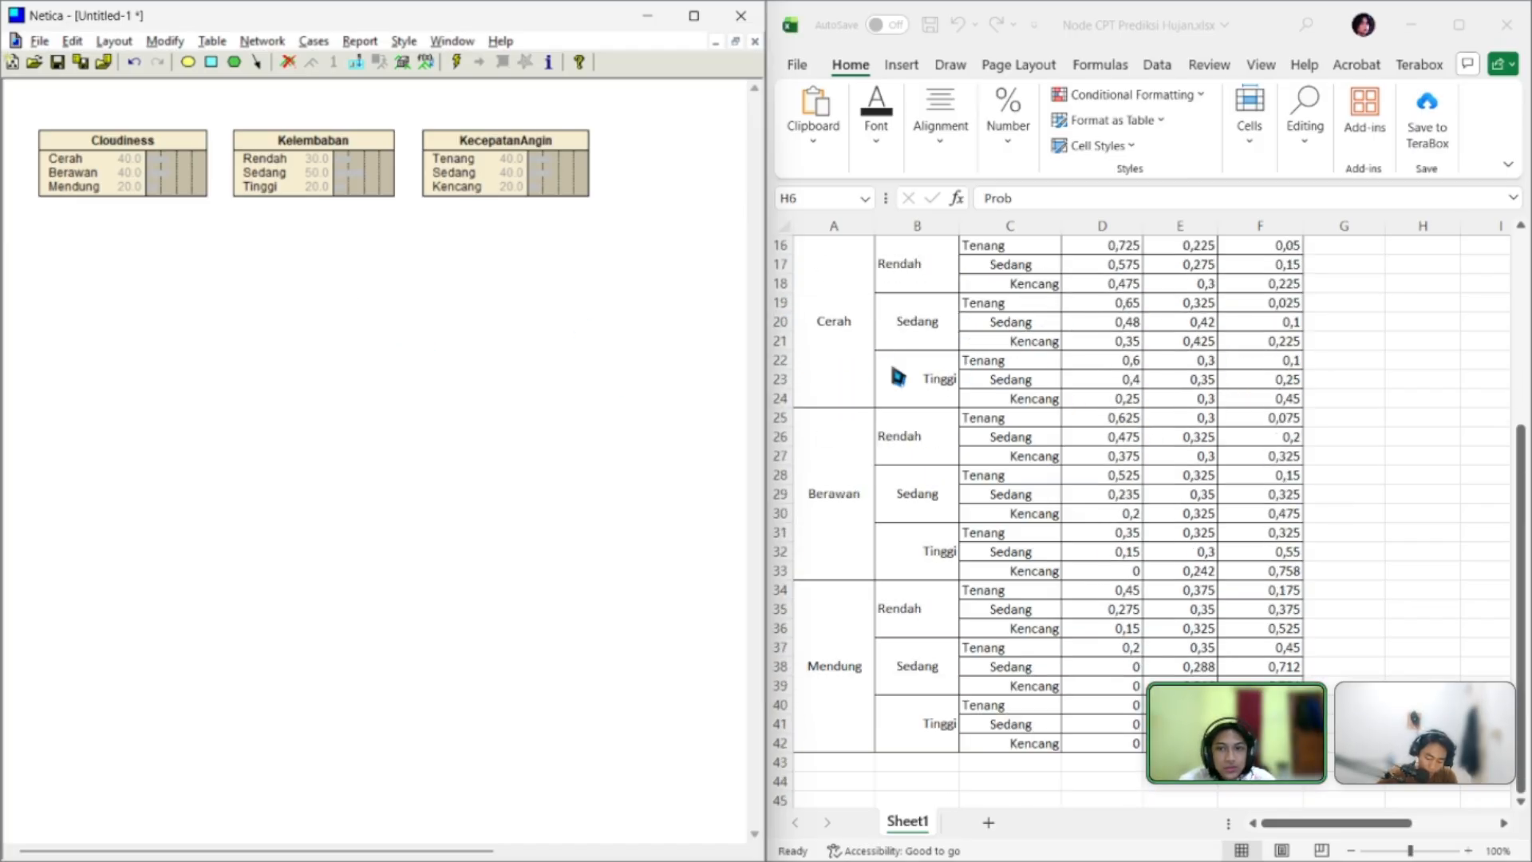
scroll(1311, 470, up, 2)
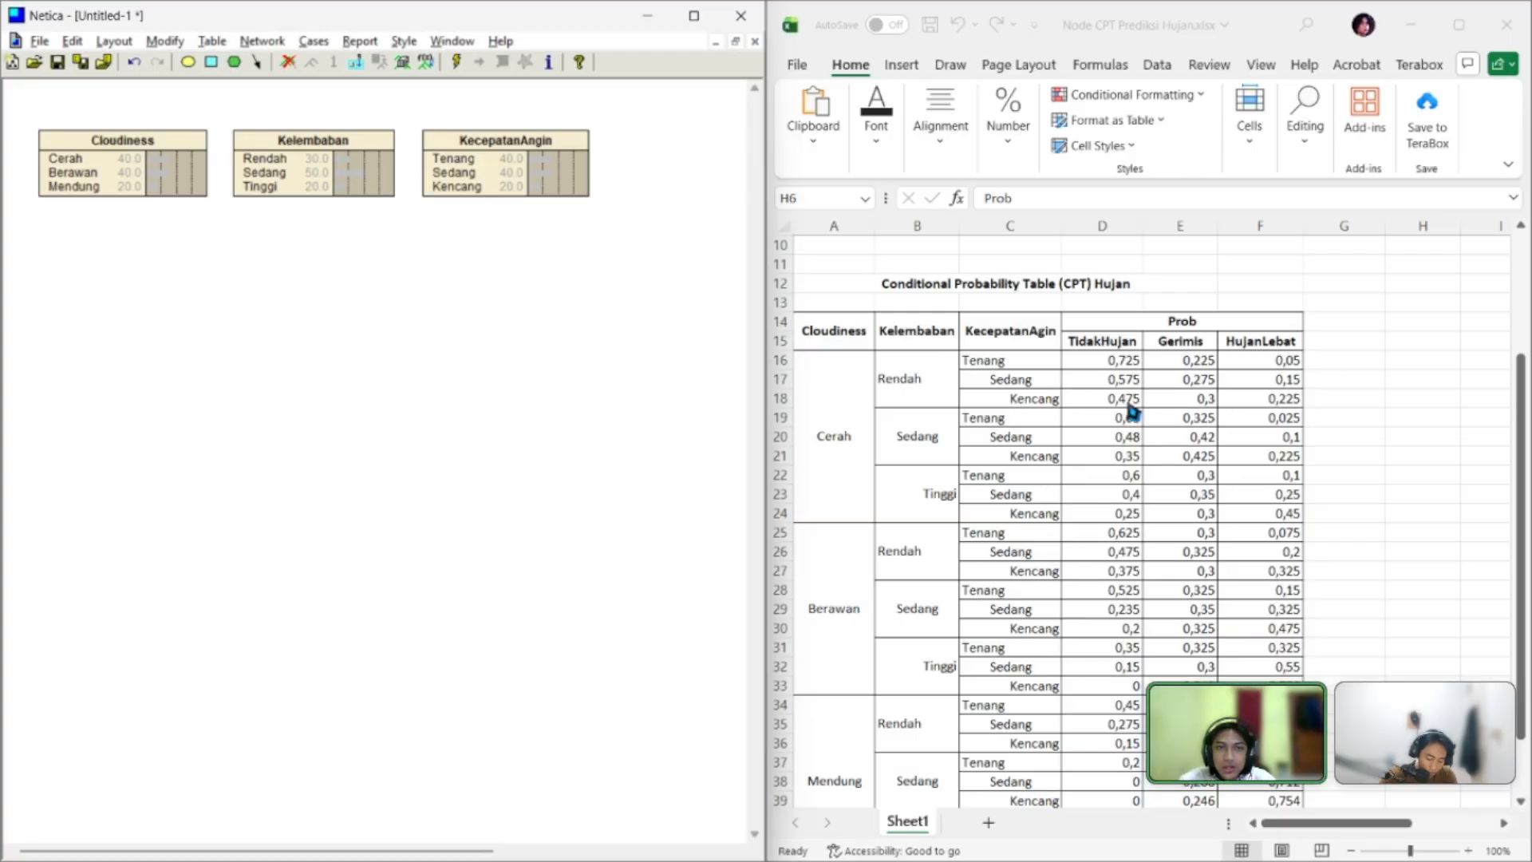
Add a new nature node and position it centrally below the row of three parent nodes
click(265, 289)
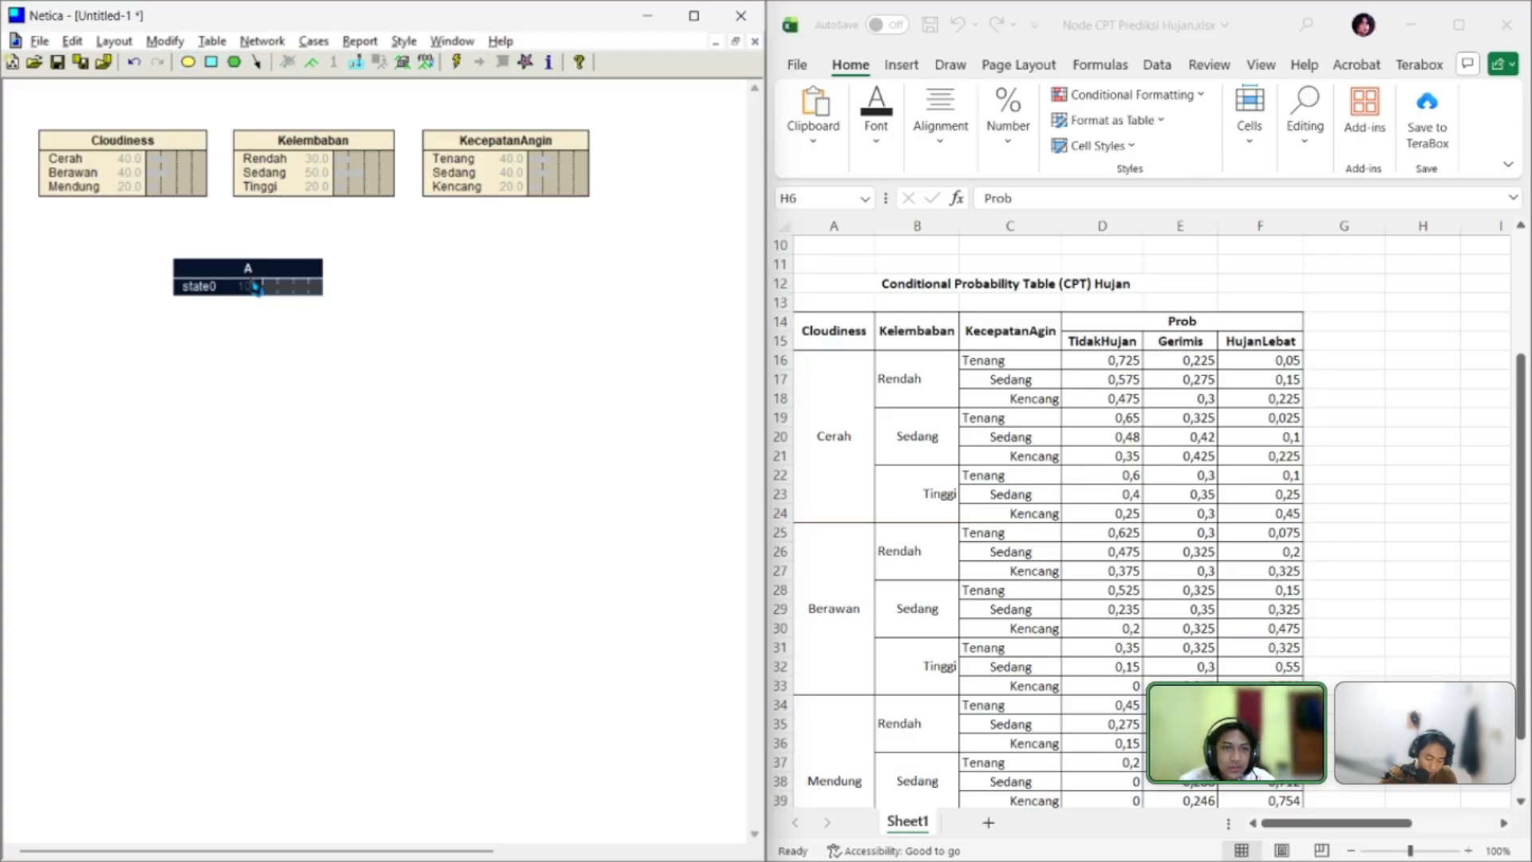
drag(271, 279, 331, 292)
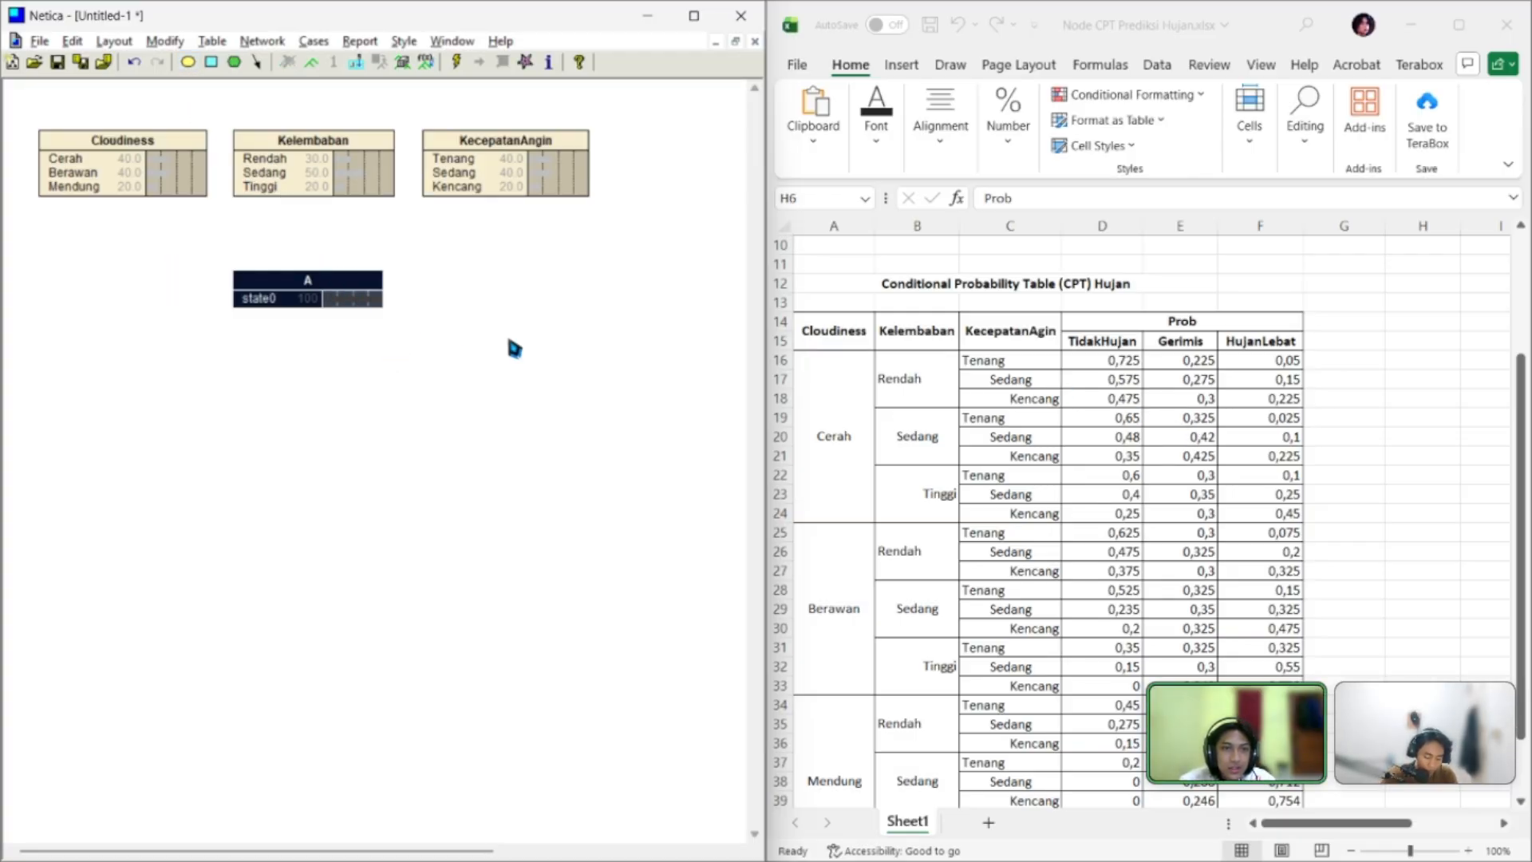
scroll(1111, 419, up, 3)
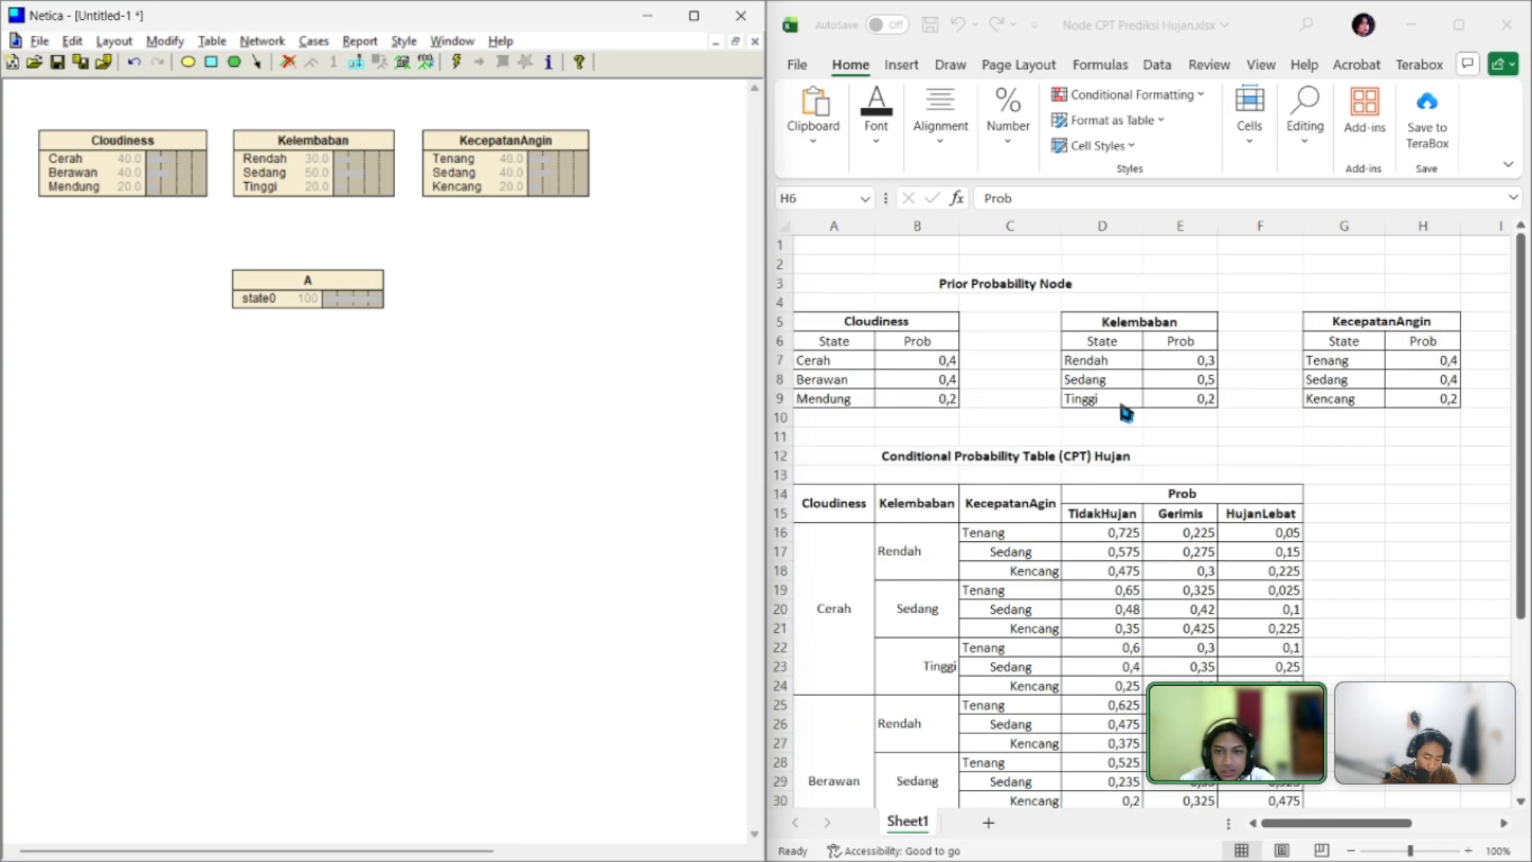
Link Cloudiness, Kelembaban and KecepatanAngin each to the new node A as its parents
click(258, 67)
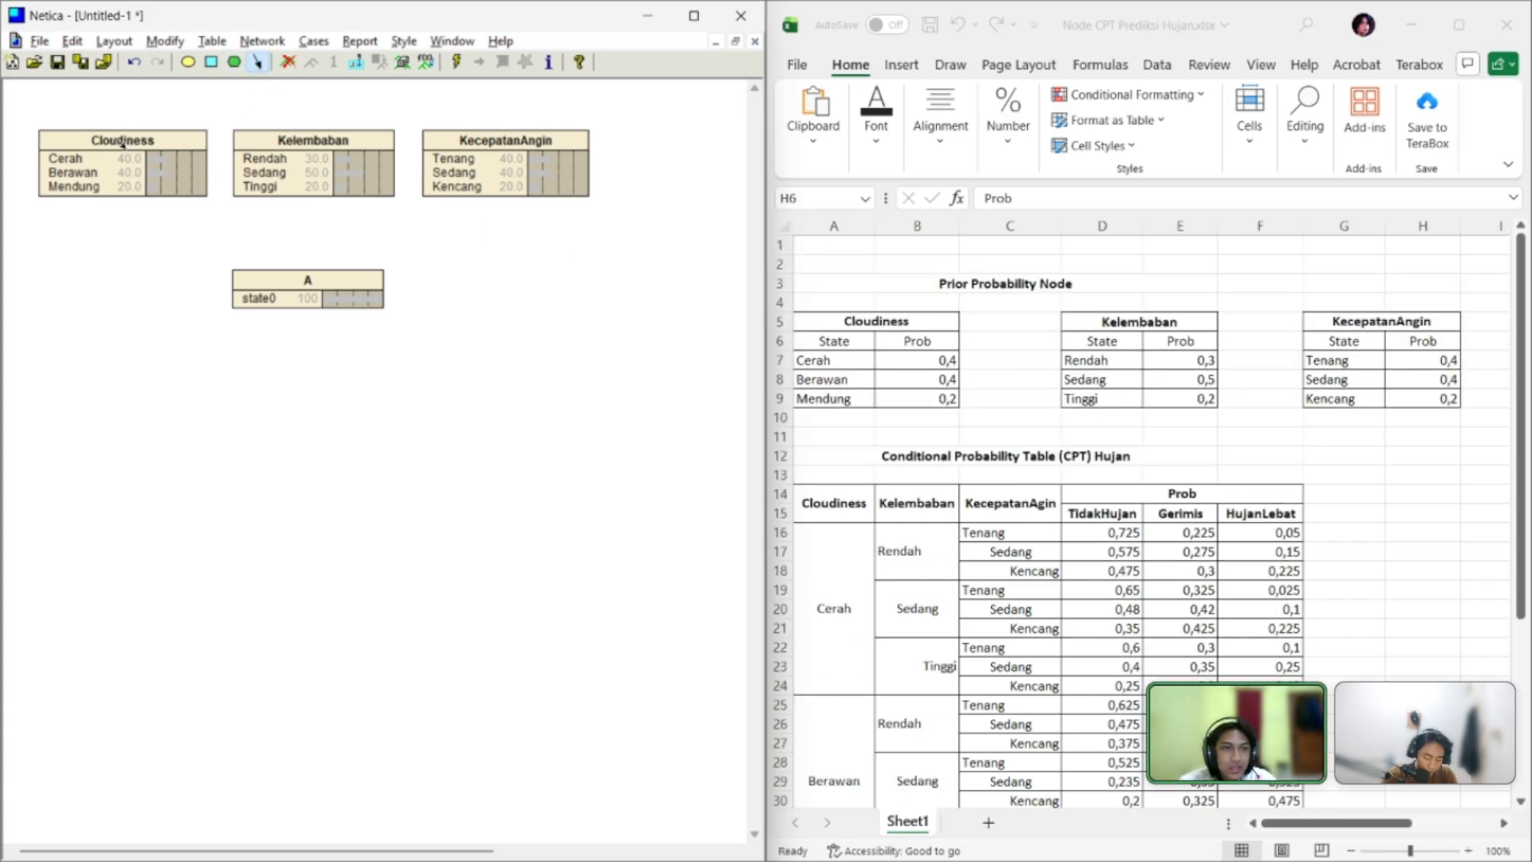
drag(188, 179, 291, 279)
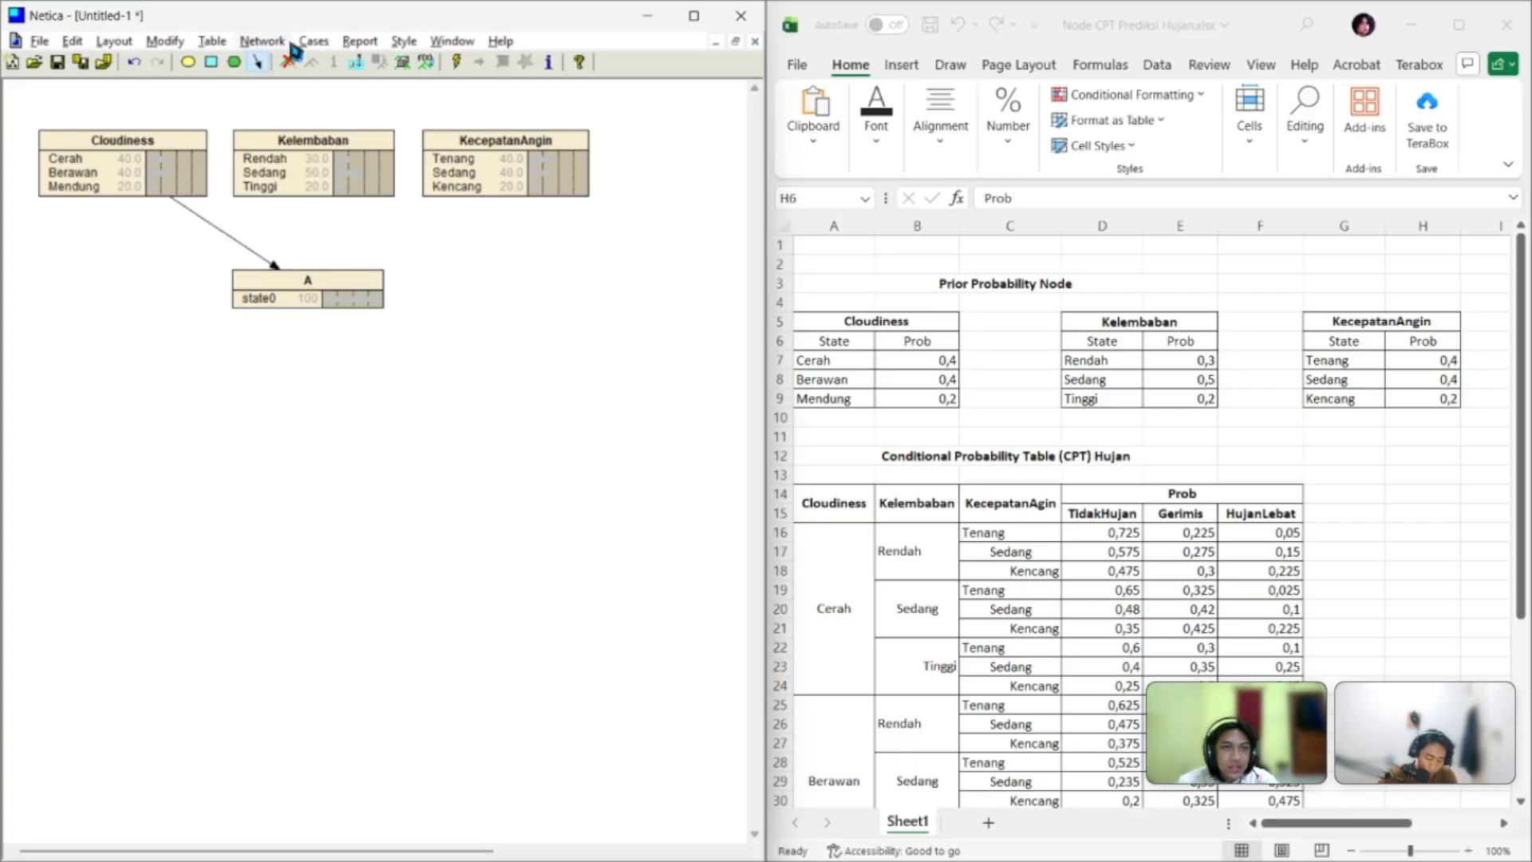
click(260, 64)
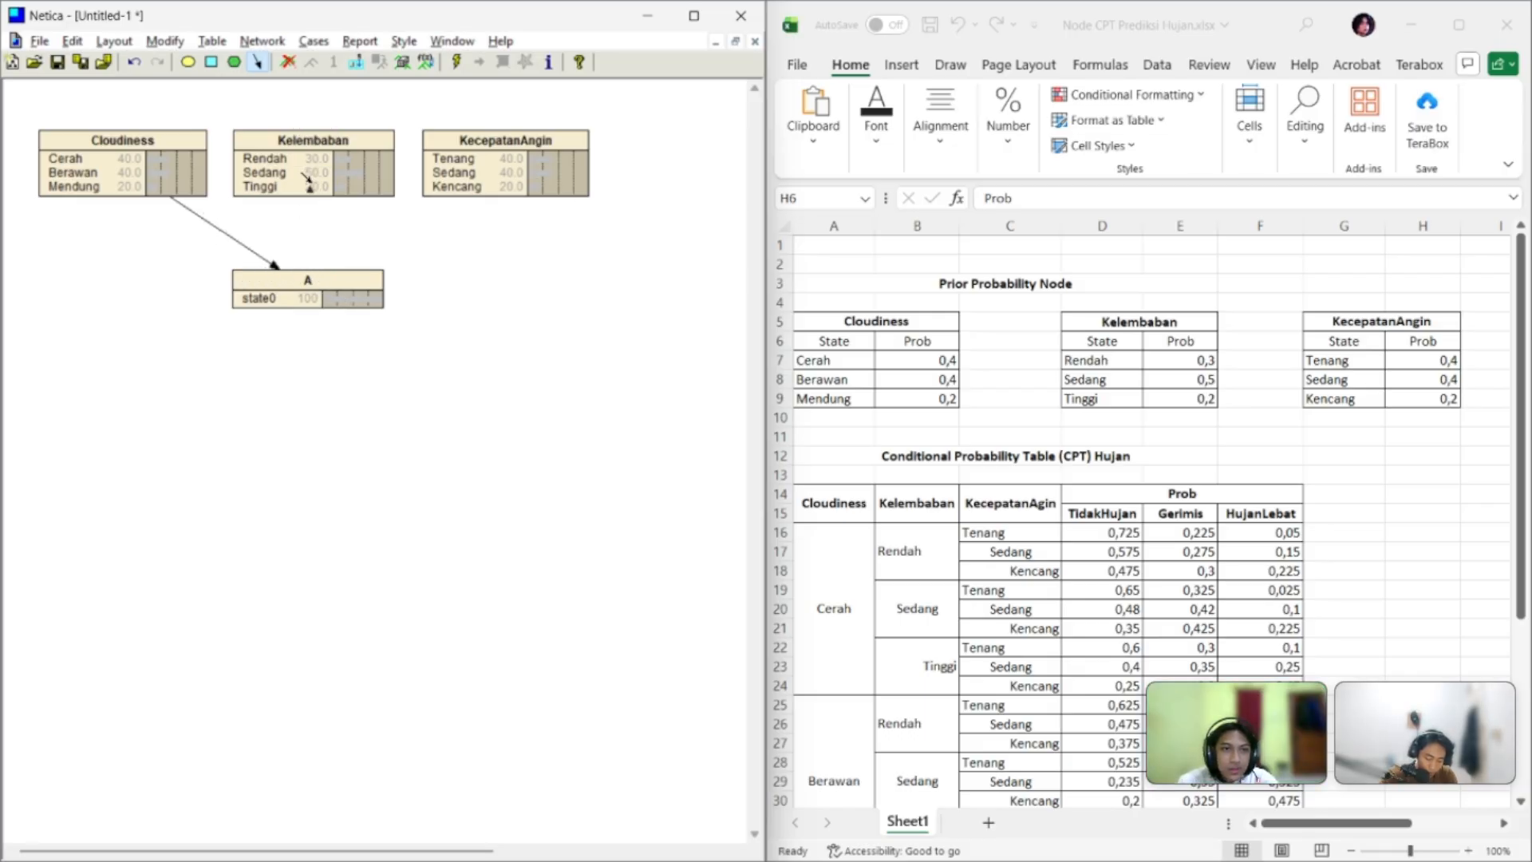
drag(307, 275, 308, 273)
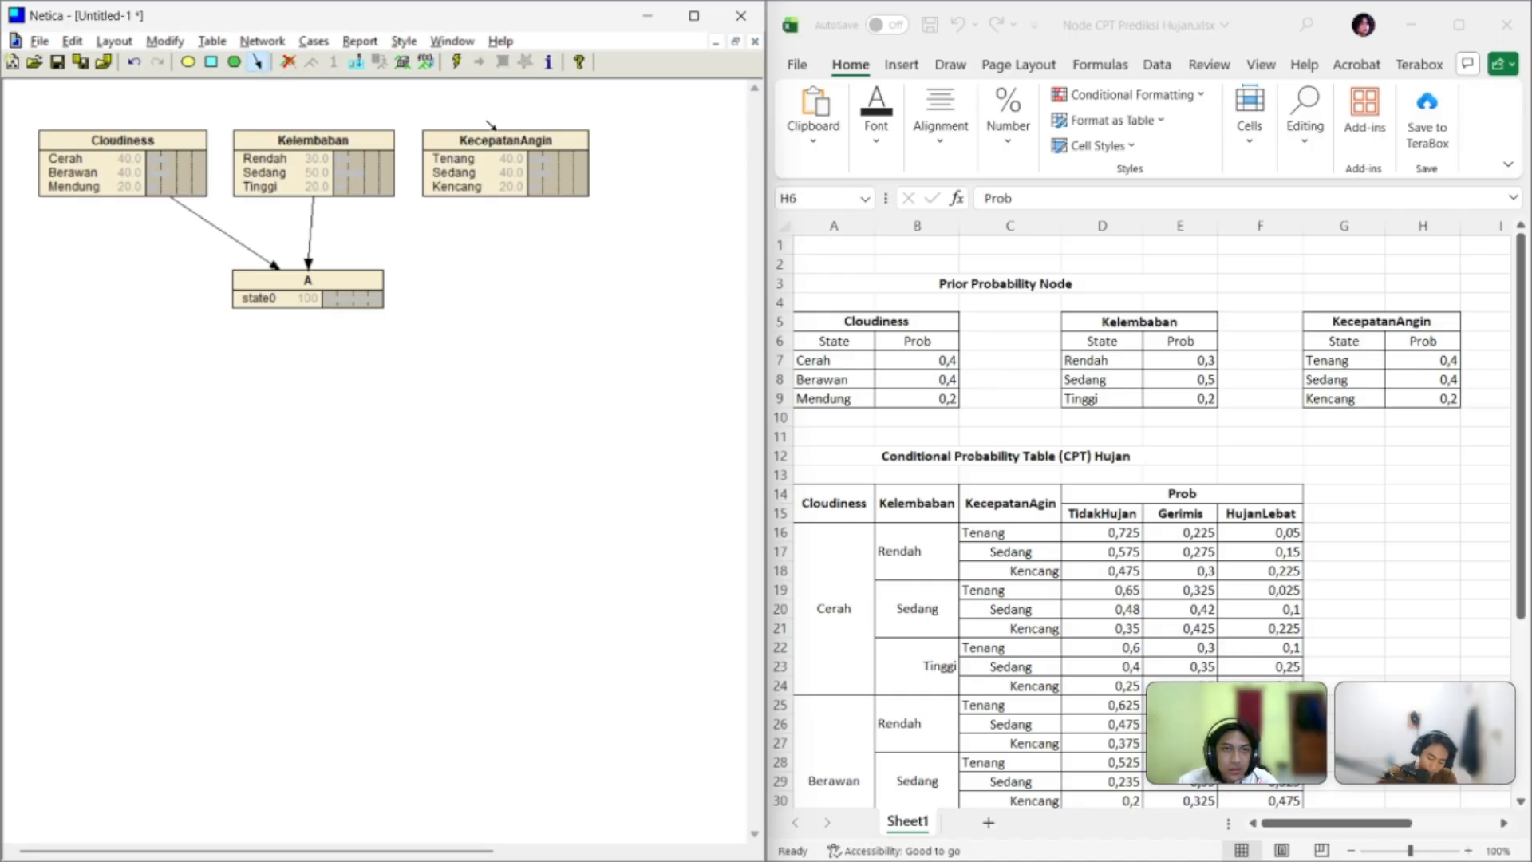
drag(494, 139, 315, 275)
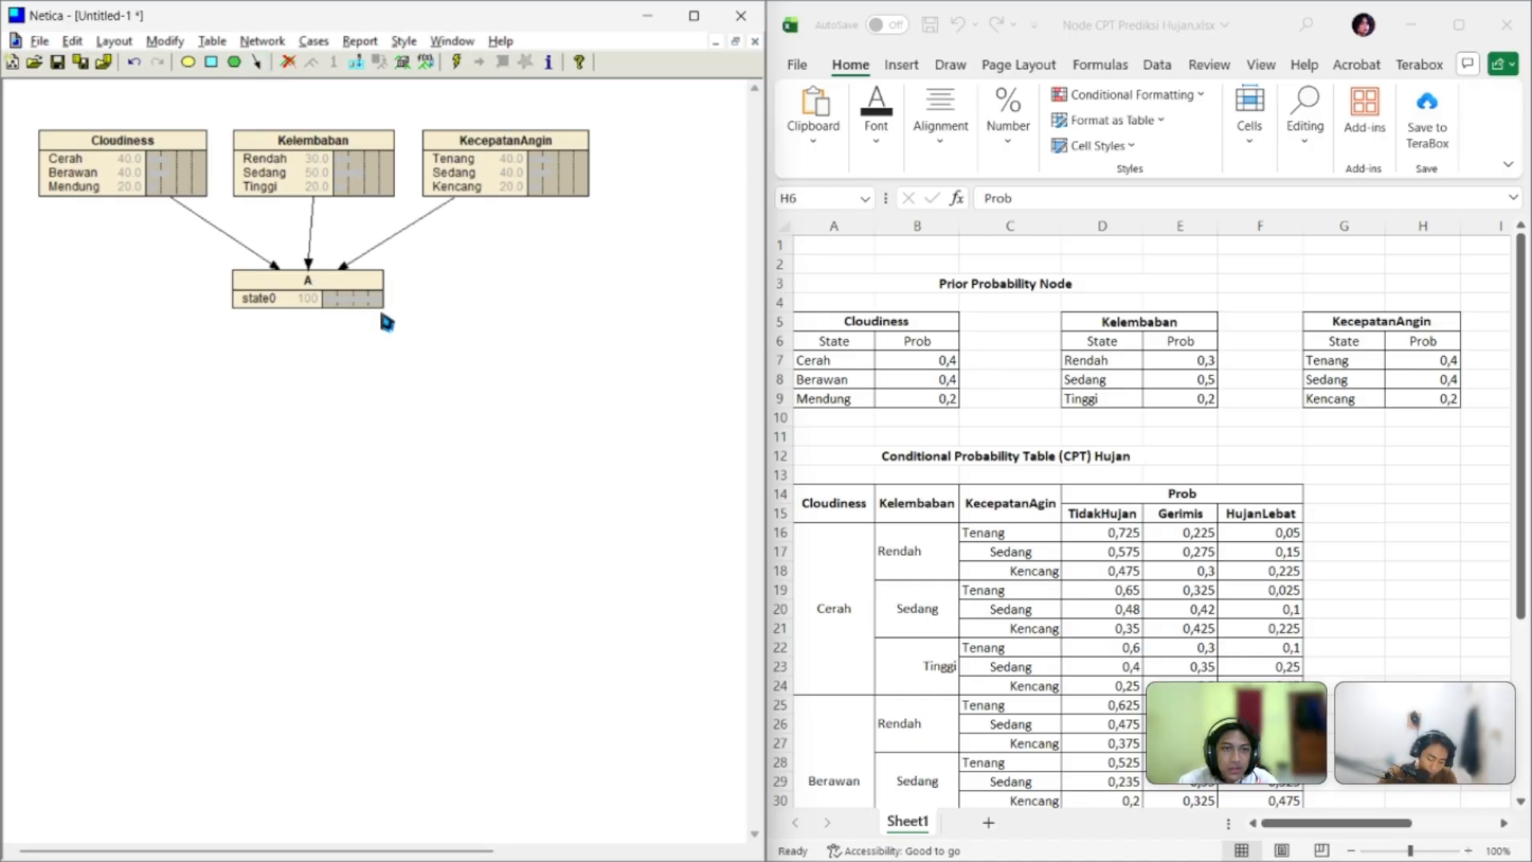
Open the properties of node A and set its name to Hujan
click(319, 297)
double_click(320, 297)
drag(746, 270, 411, 375)
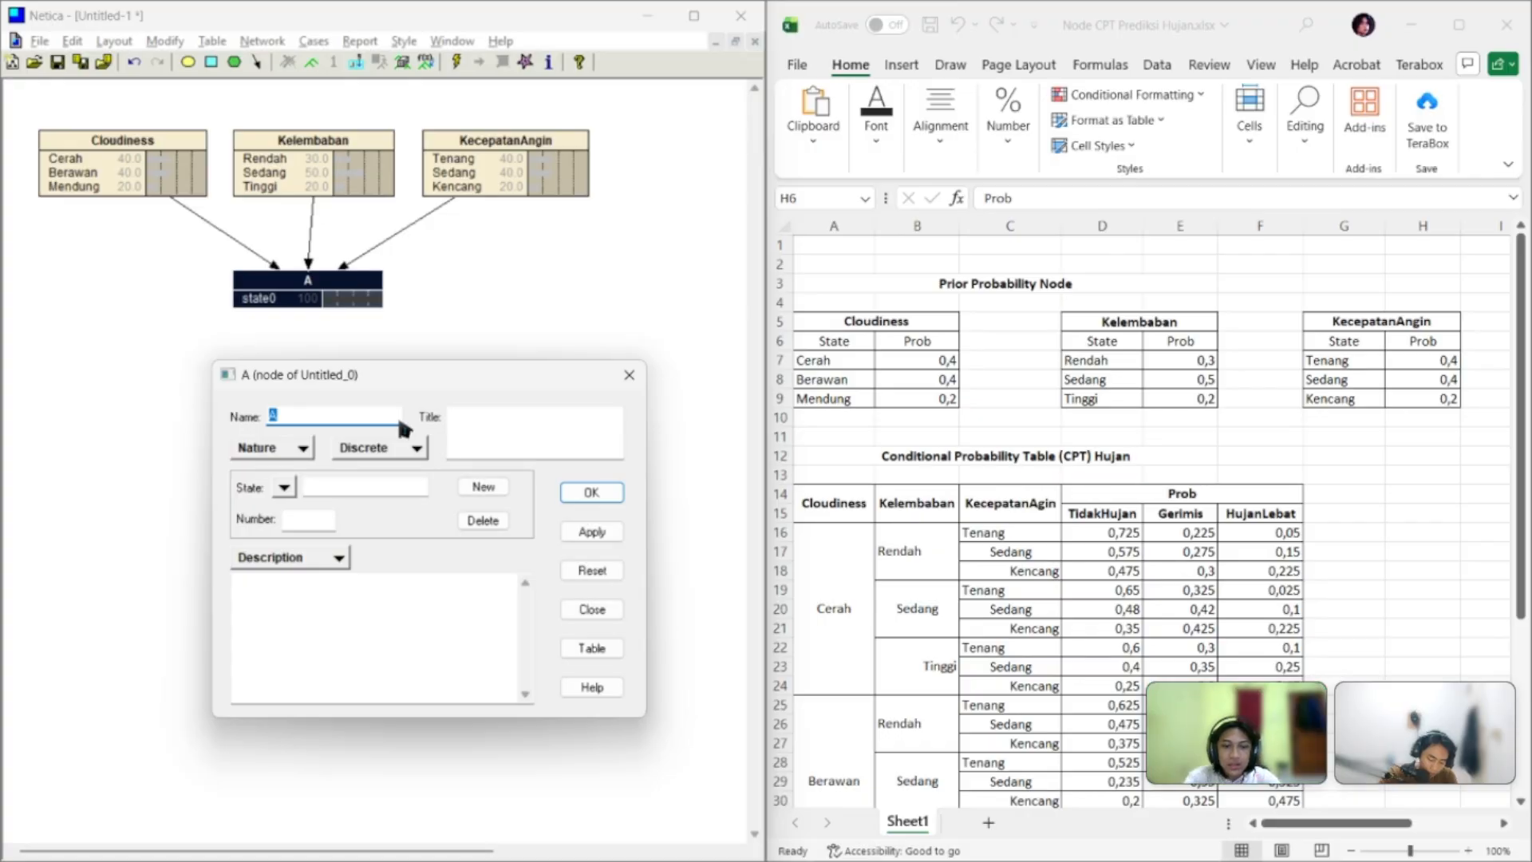
text(P)
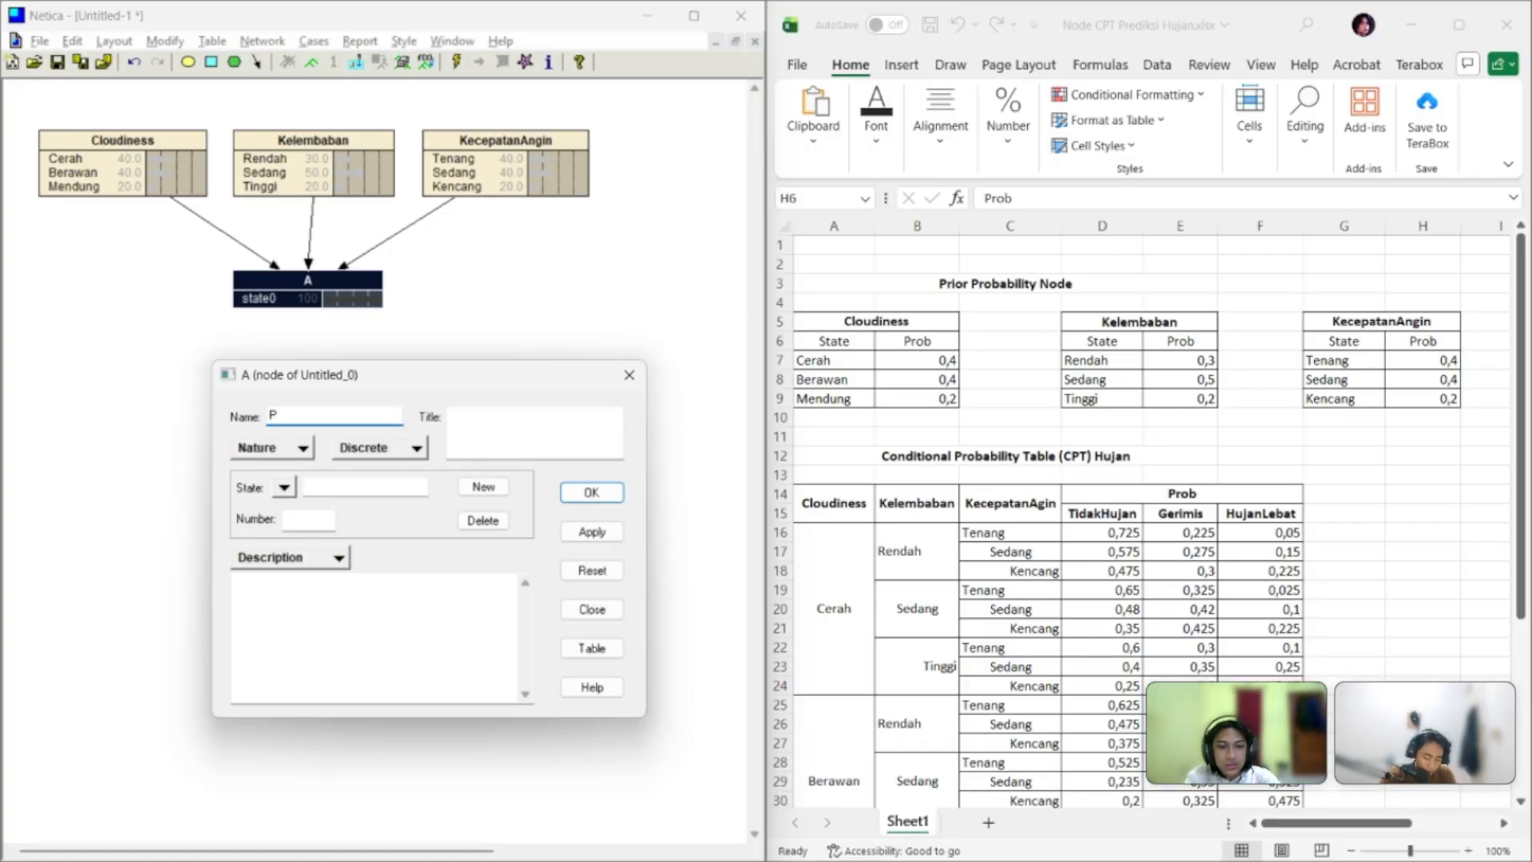
text(e)
key(BackSpace)
key(BackSpace)
text(Hujan)
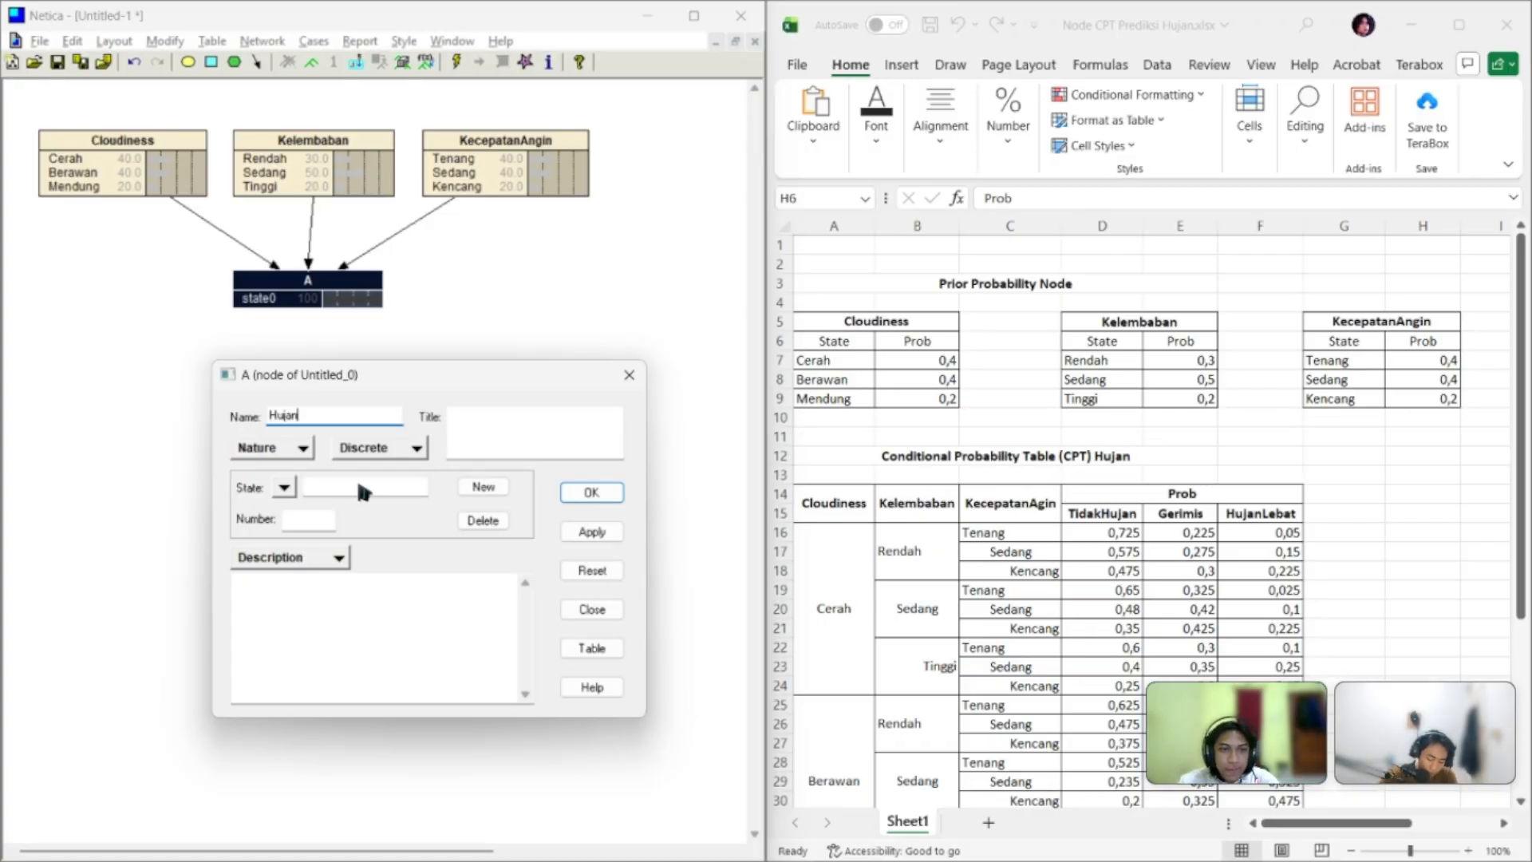
Enter the states TidakHujan, Gerimis and HujanLebat for the Hujan node and apply its properties
click(605, 533)
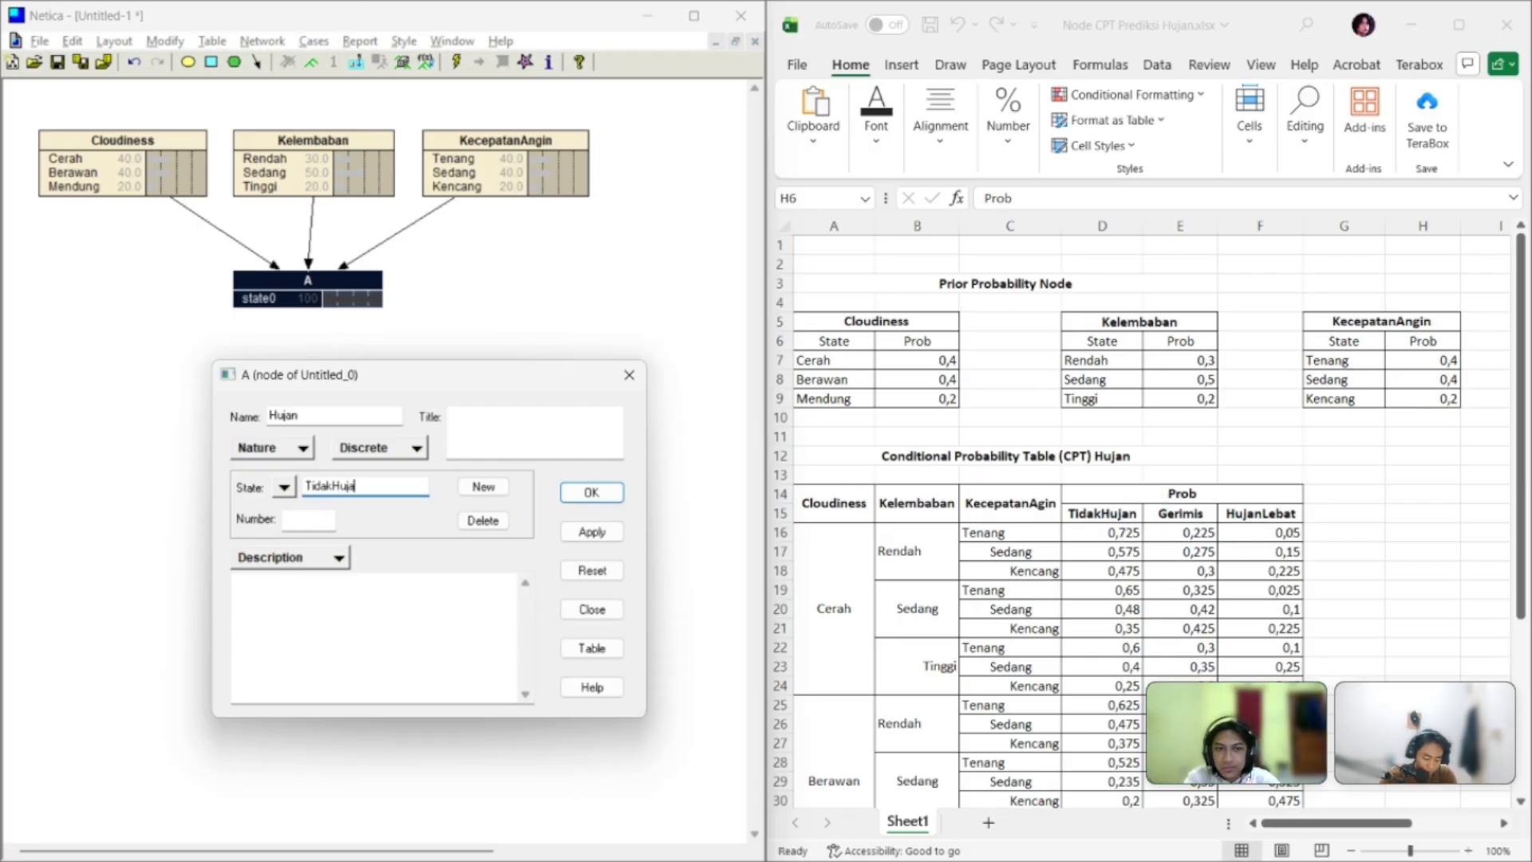
click(466, 488)
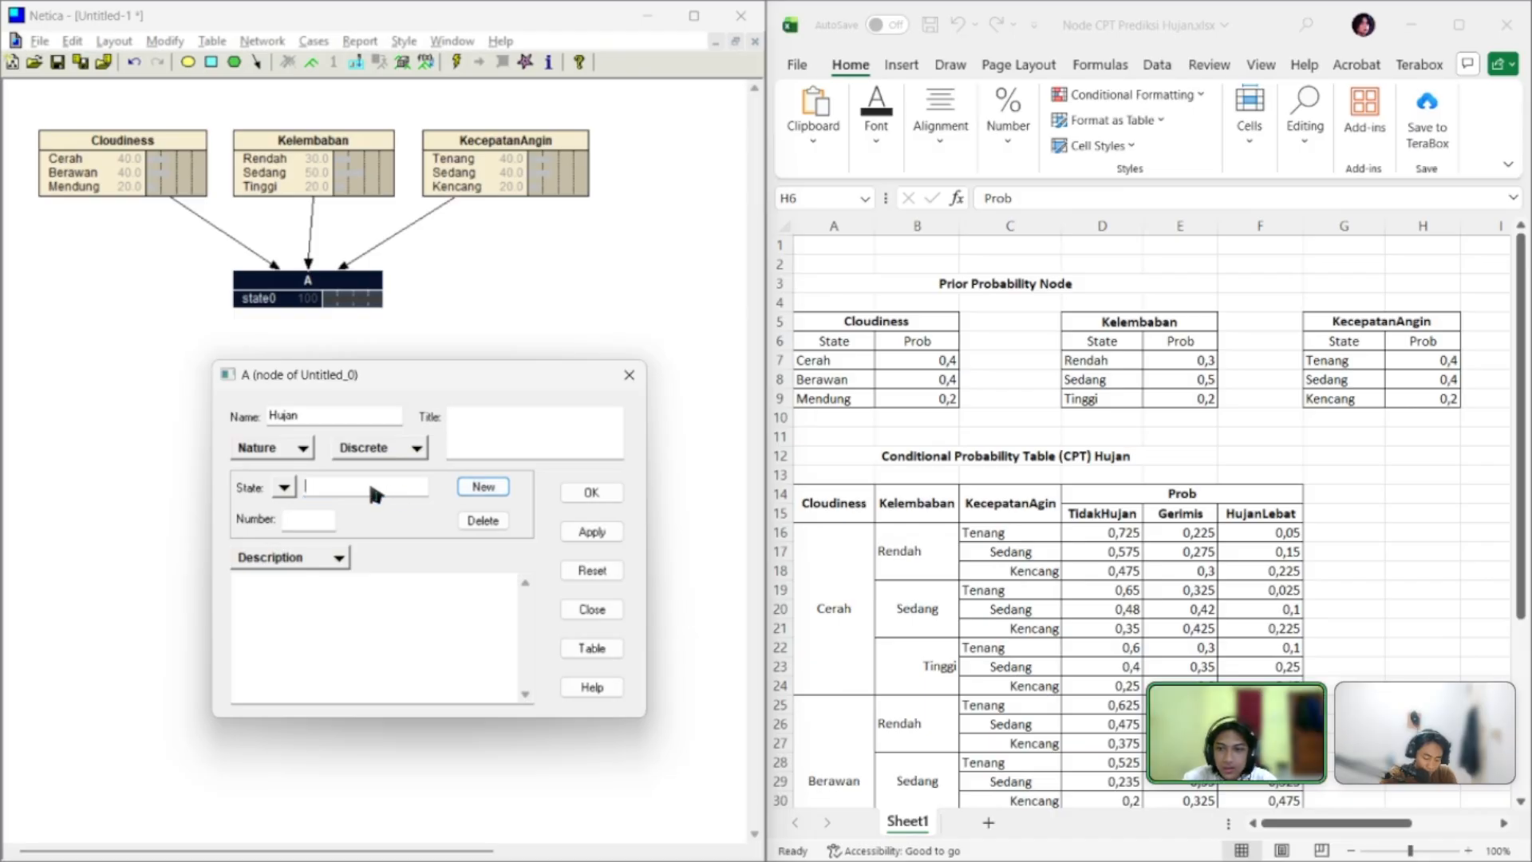
text(Geri)
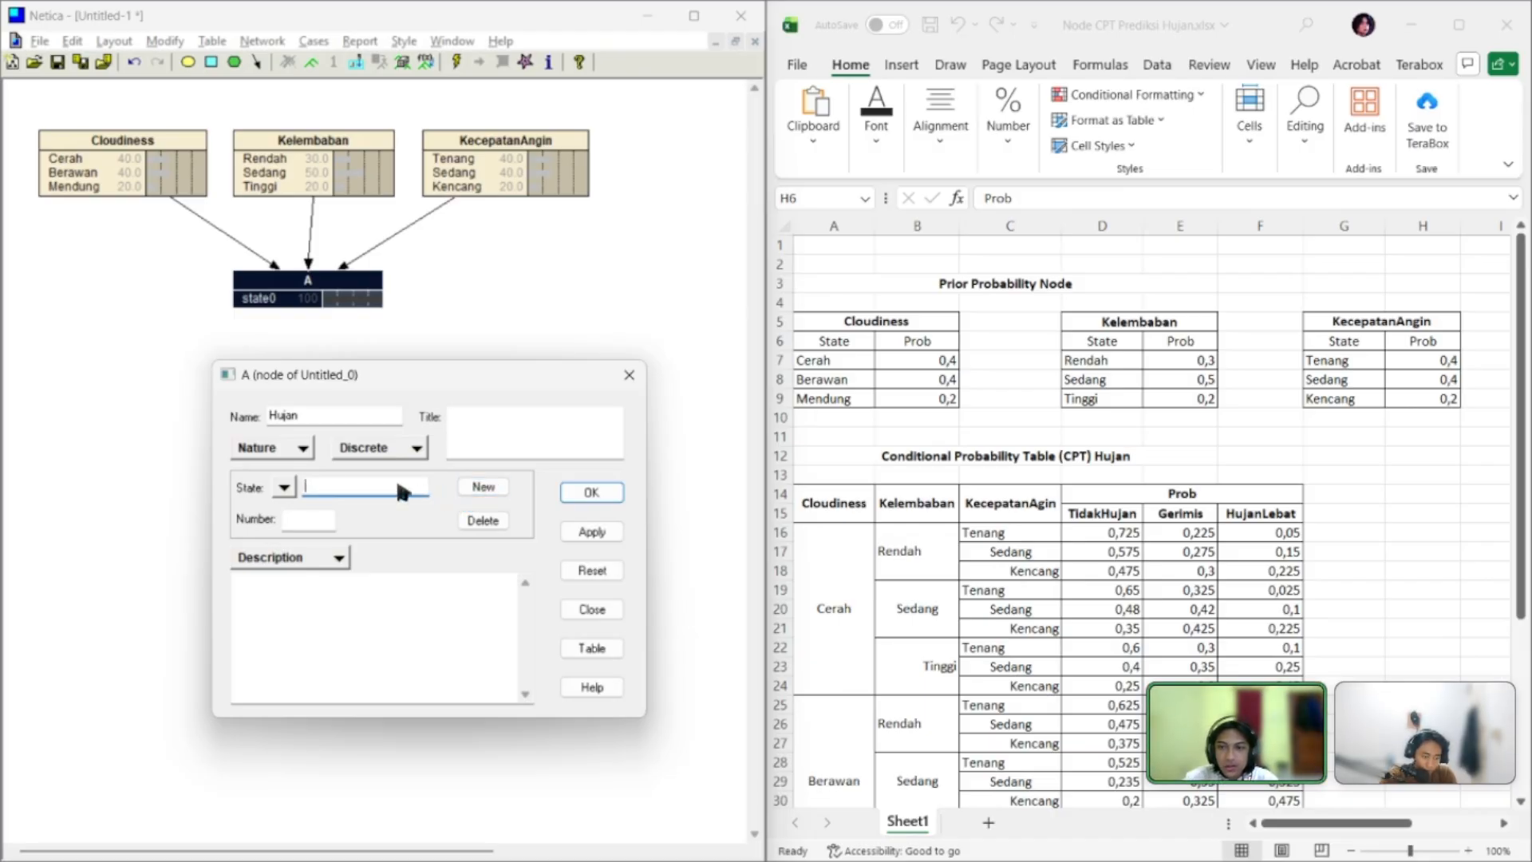
text(HujanLebat)
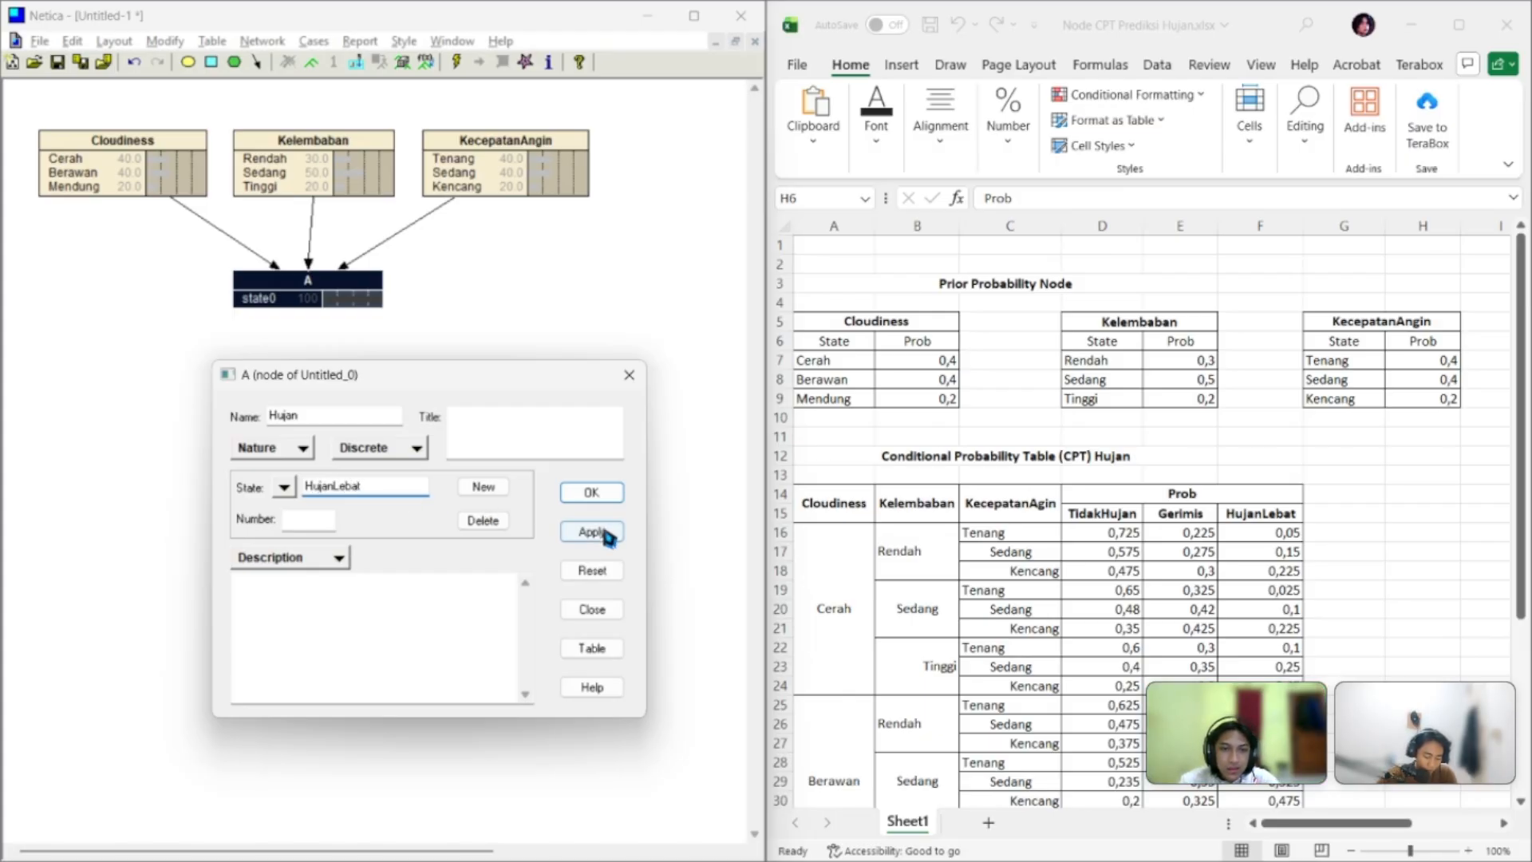
click(608, 534)
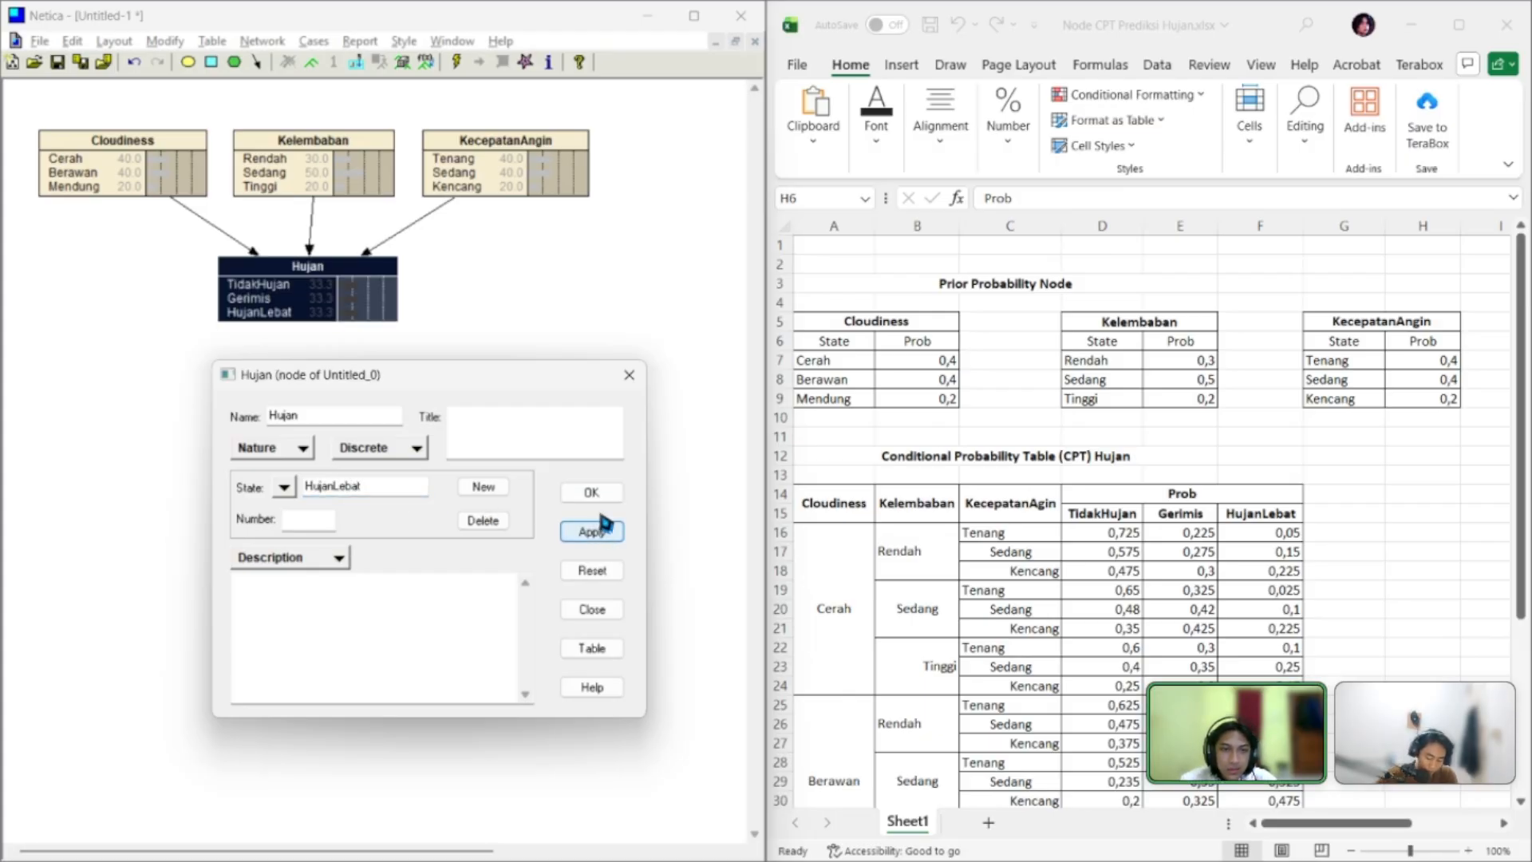
click(597, 493)
click(490, 296)
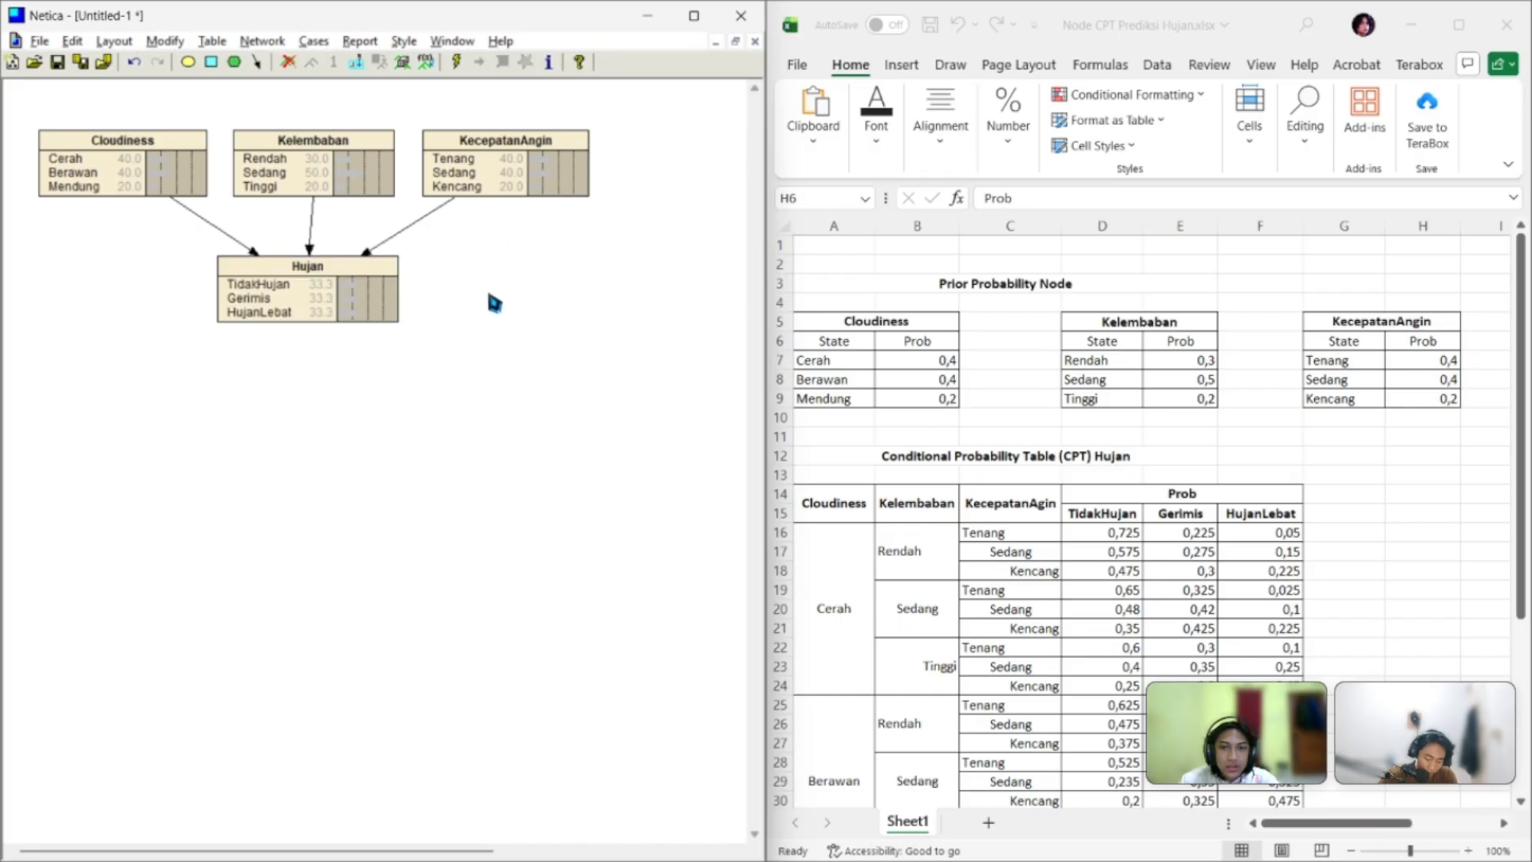
scroll(1163, 572, down, 4)
scroll(1313, 548, down, 5)
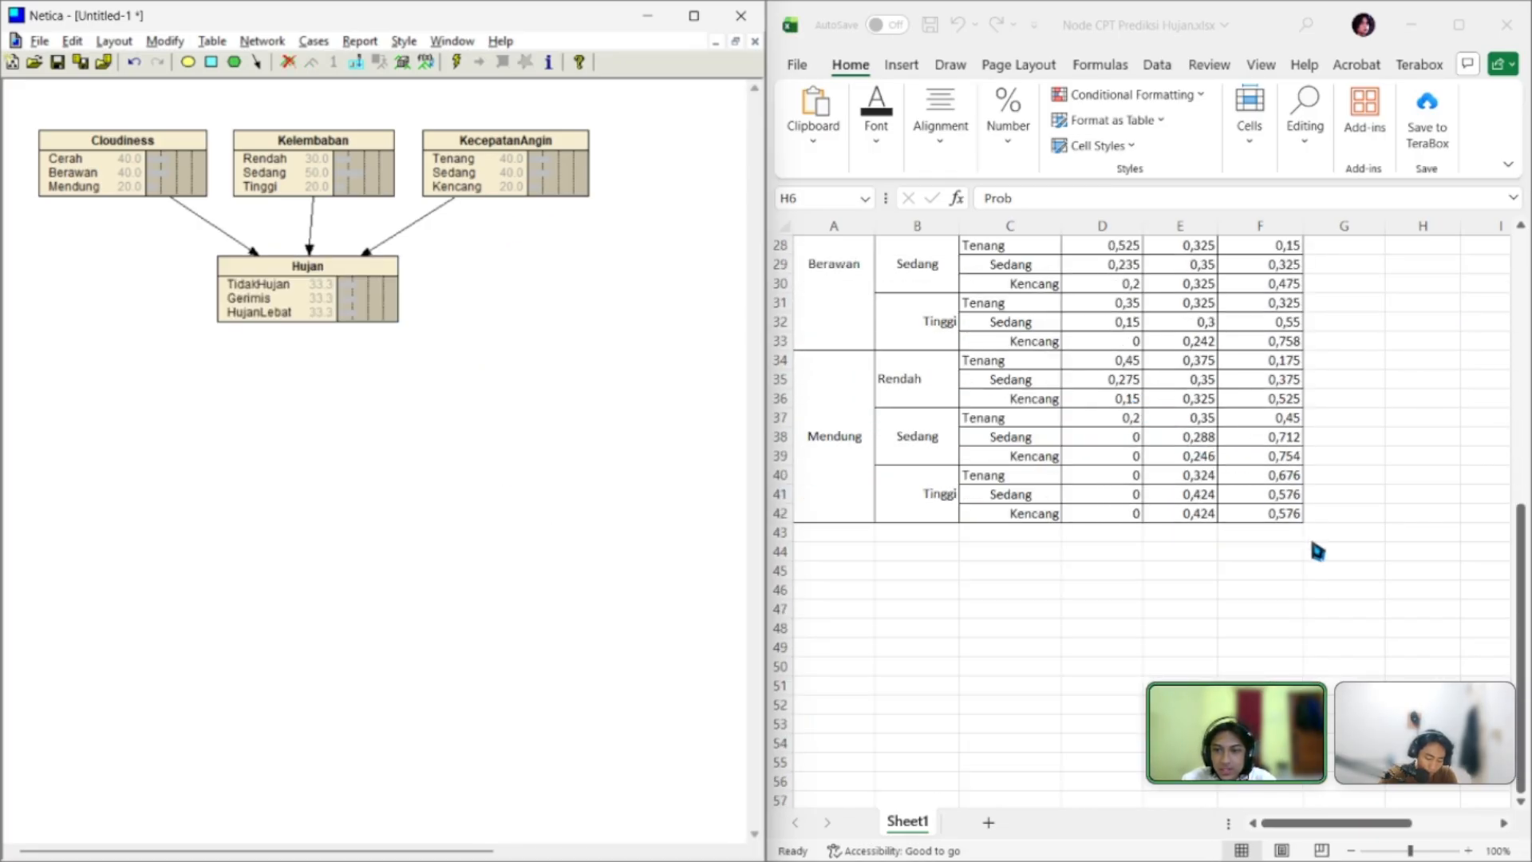
scroll(1319, 524, up, 8)
scroll(1299, 537, down, 3)
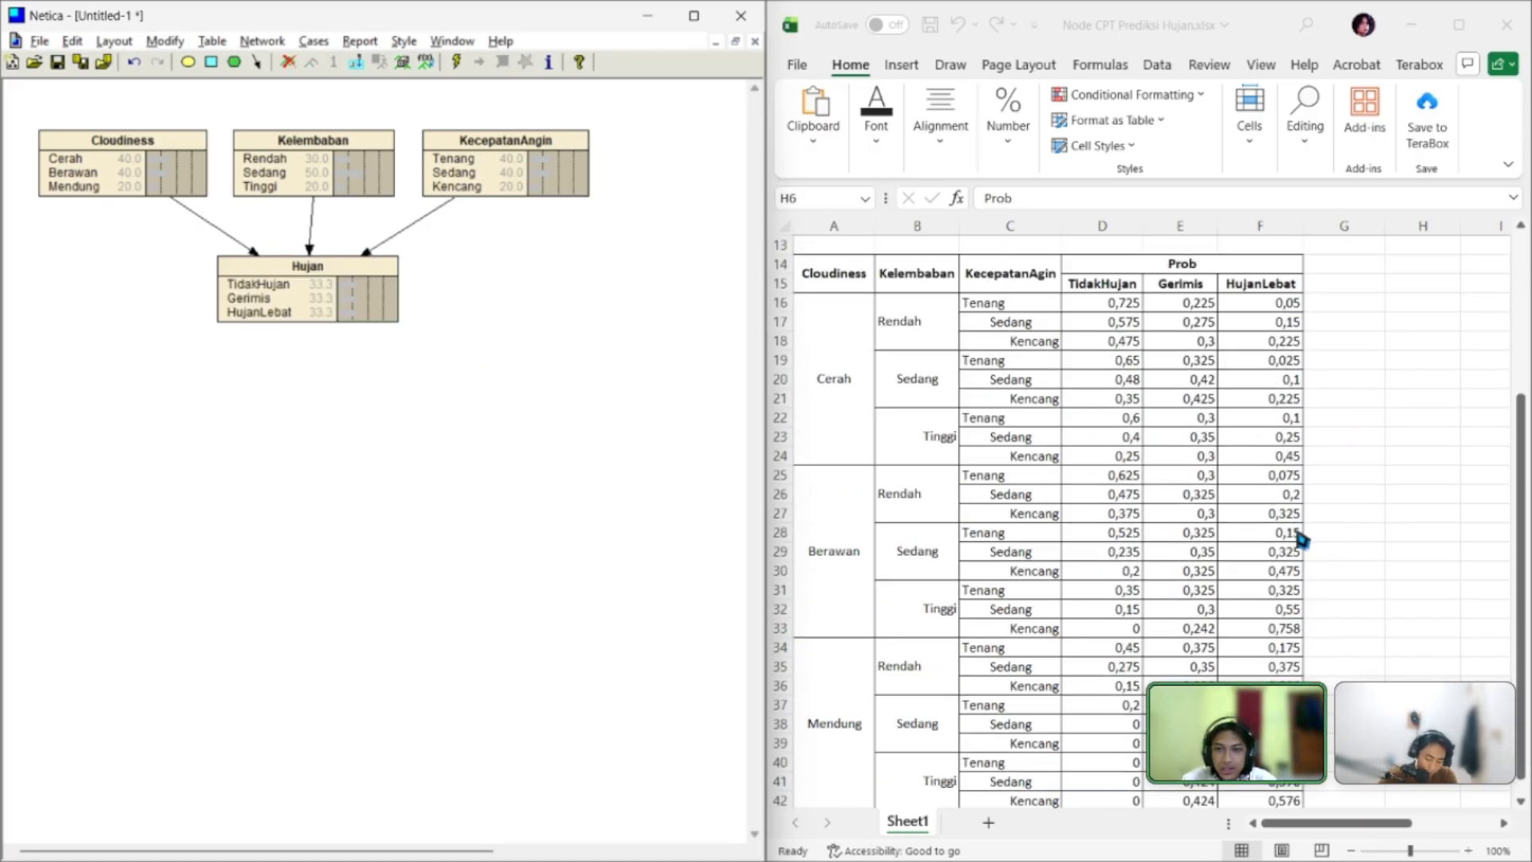
Open the Hujan node's probability table and enter 72.5, 22.5 and 5 in the Cerah, Rendah, Tenang row
scroll(1358, 489, up, 3)
scroll(1246, 519, down, 1)
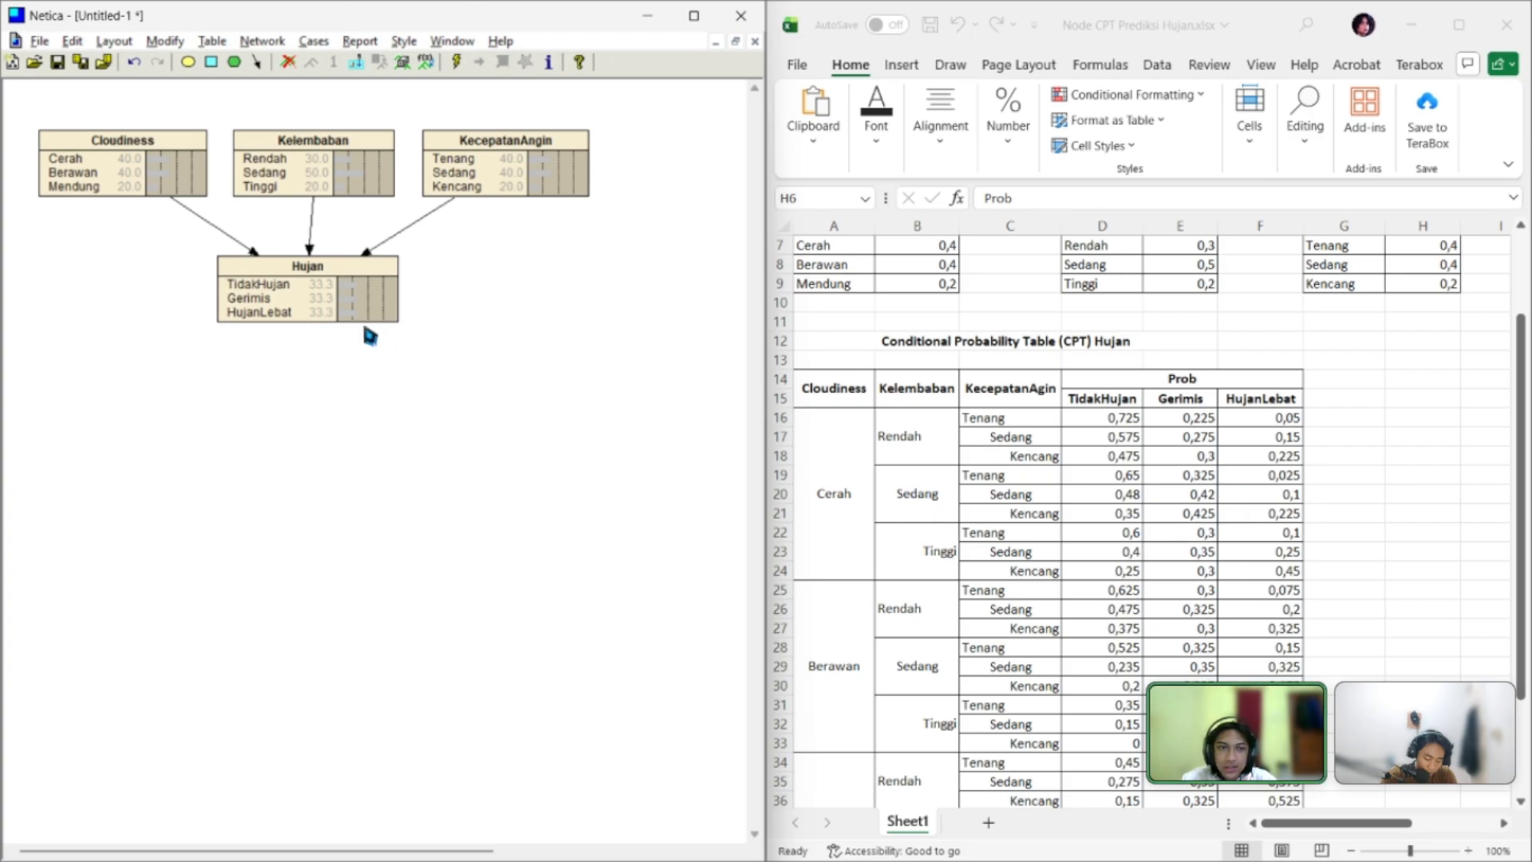
right_click(331, 301)
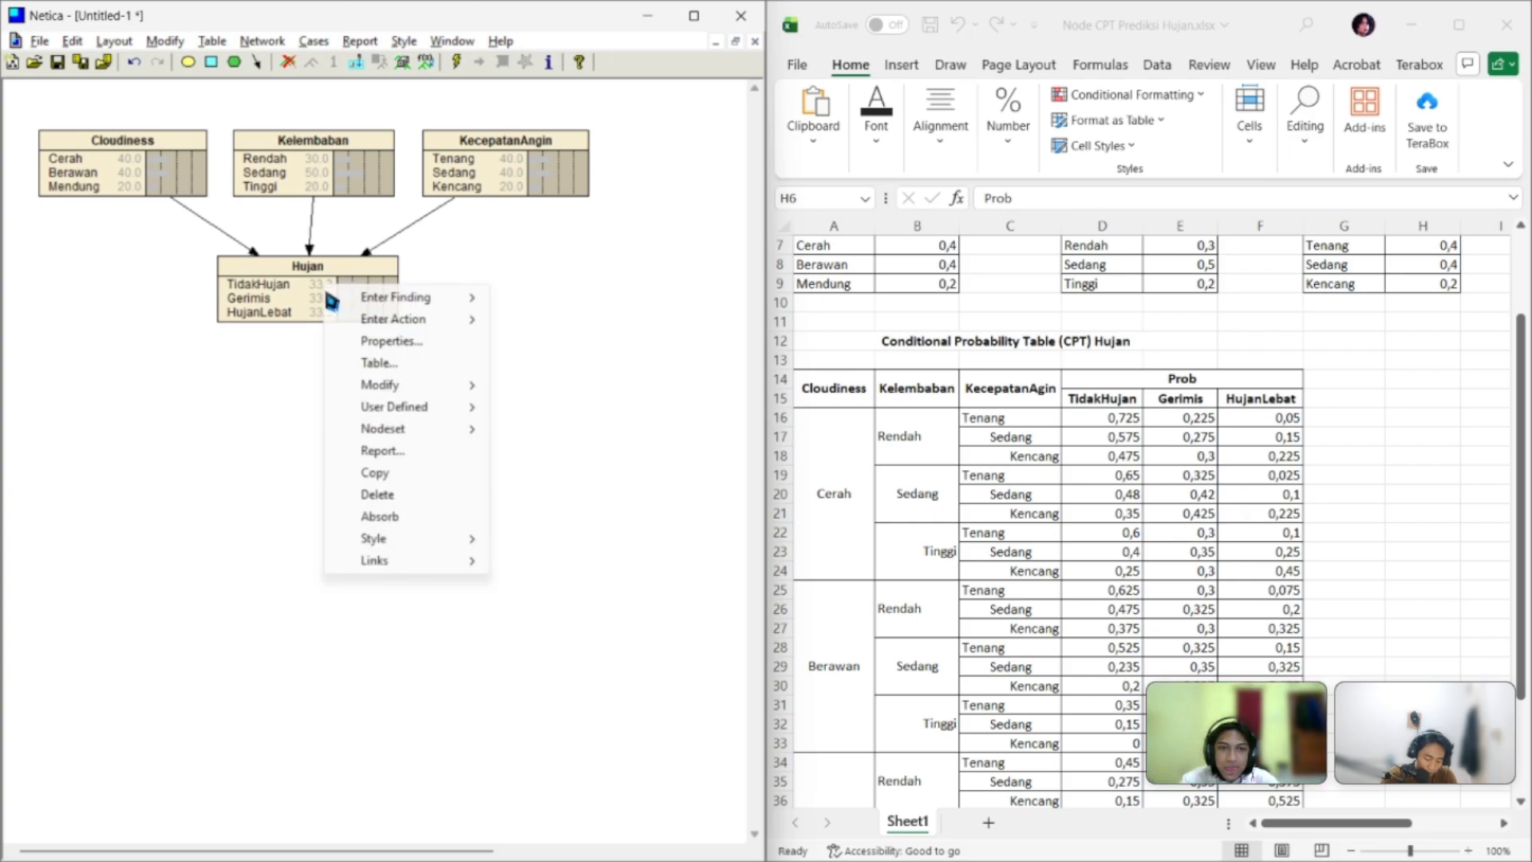
click(418, 363)
click(351, 206)
text(72.5 )
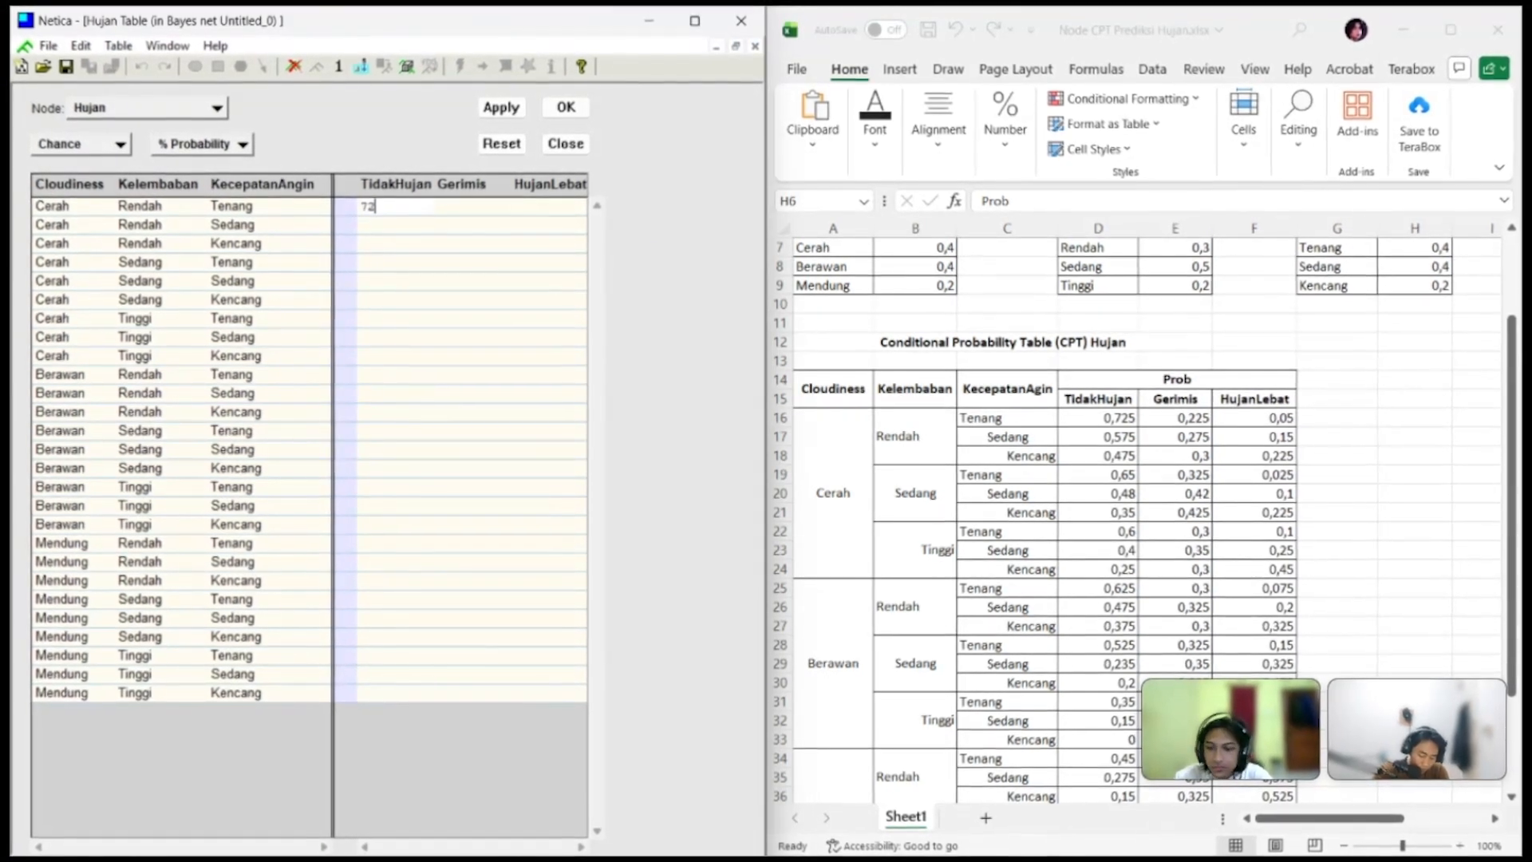
text(22.5)
key(Tab)
text(5)
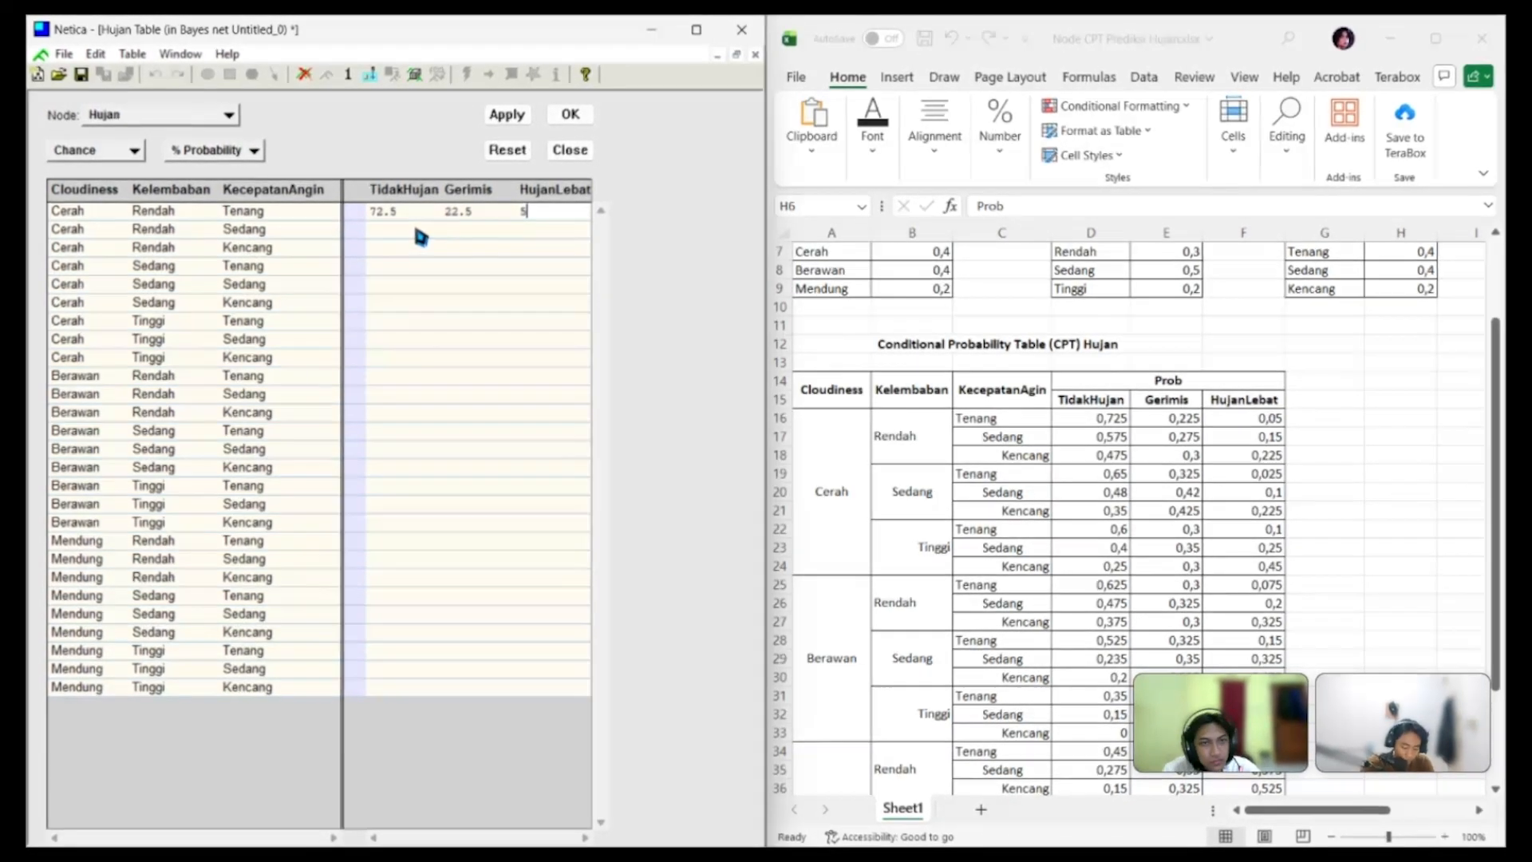
Enter the probabilities 57.5, 27.5 and 15 in the Cerah, Rendah, Sedang row of the Hujan table
key(Tab)
text(57.5)
key(Tab)
text(27.5)
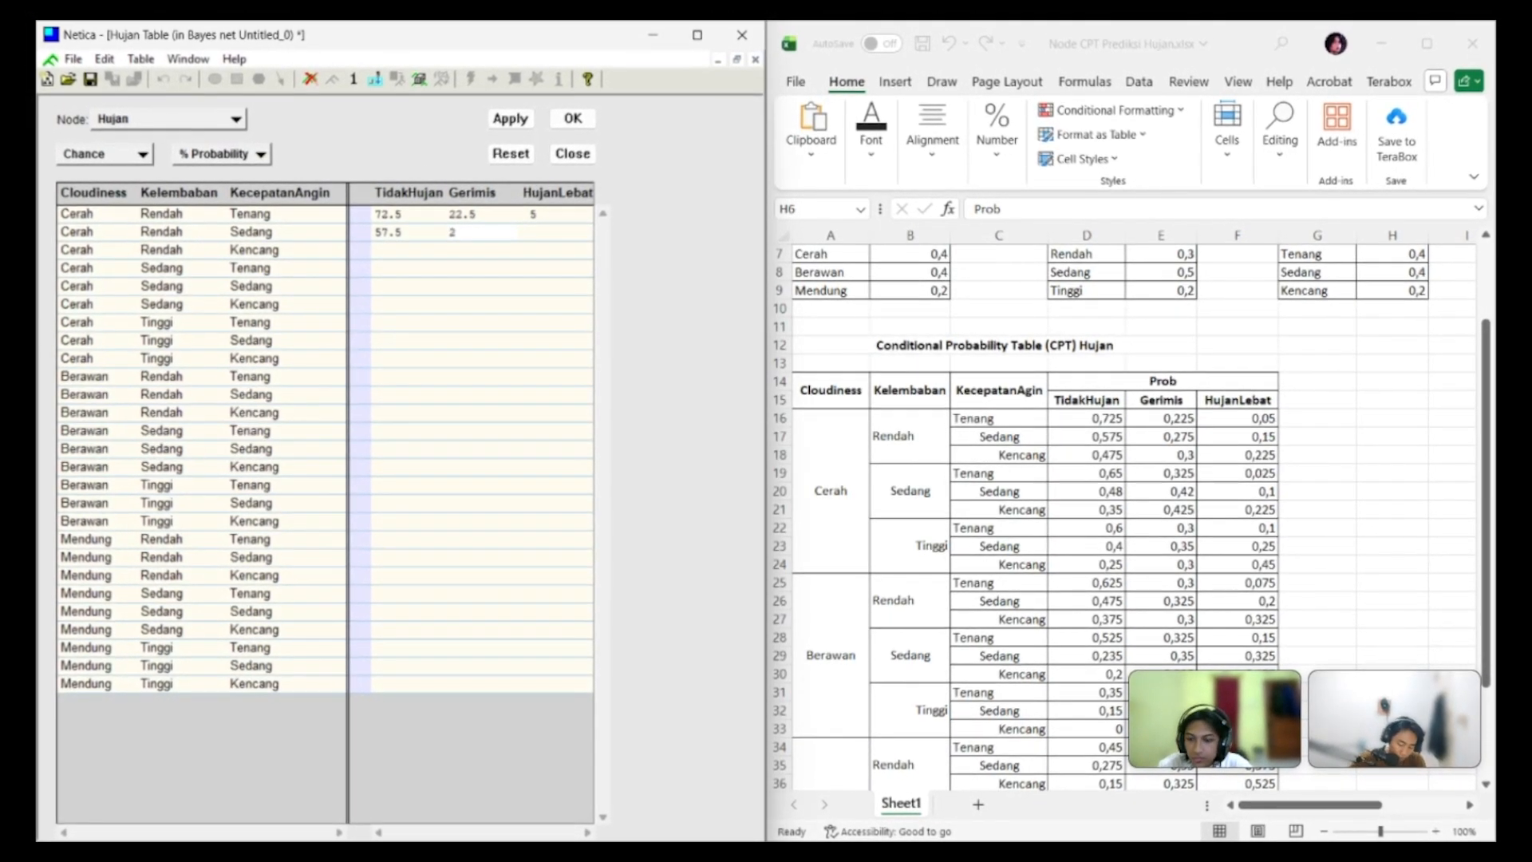
key(Tab)
text(15)
Enter the probabilities 47.5, 30 and 22.5 in the Cerah, Rendah, Kencang row of the Hujan table
key(Tab)
text(47.5)
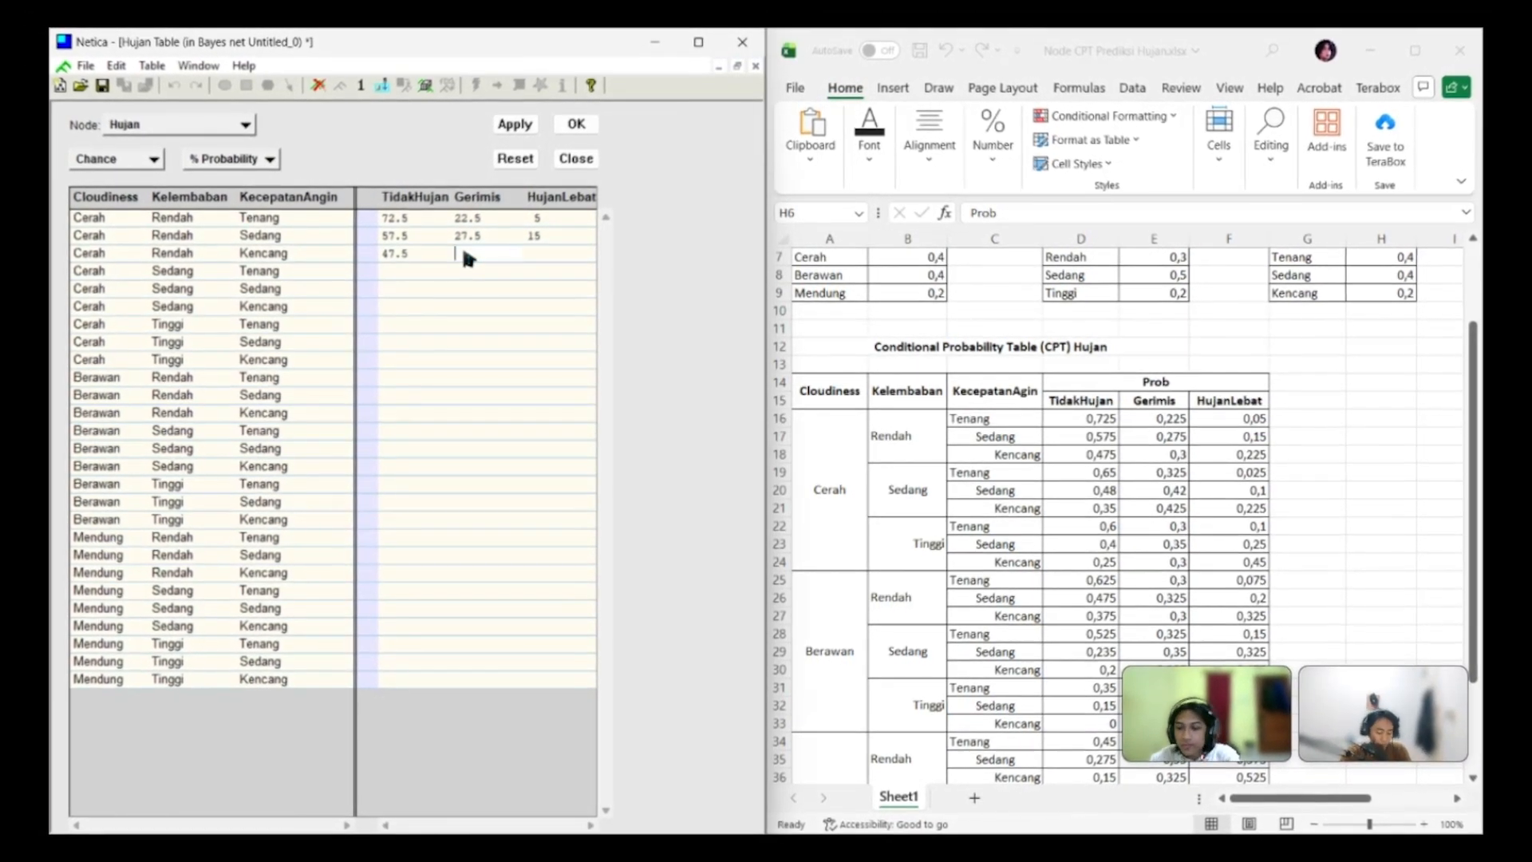
key(Tab)
text(30)
key(Tab)
text(22.5)
Enter the probabilities 65, 32.5 and 2.5 in the Cerah, Sedang, Tenang row of the Hujan table
key(Tab)
text(65)
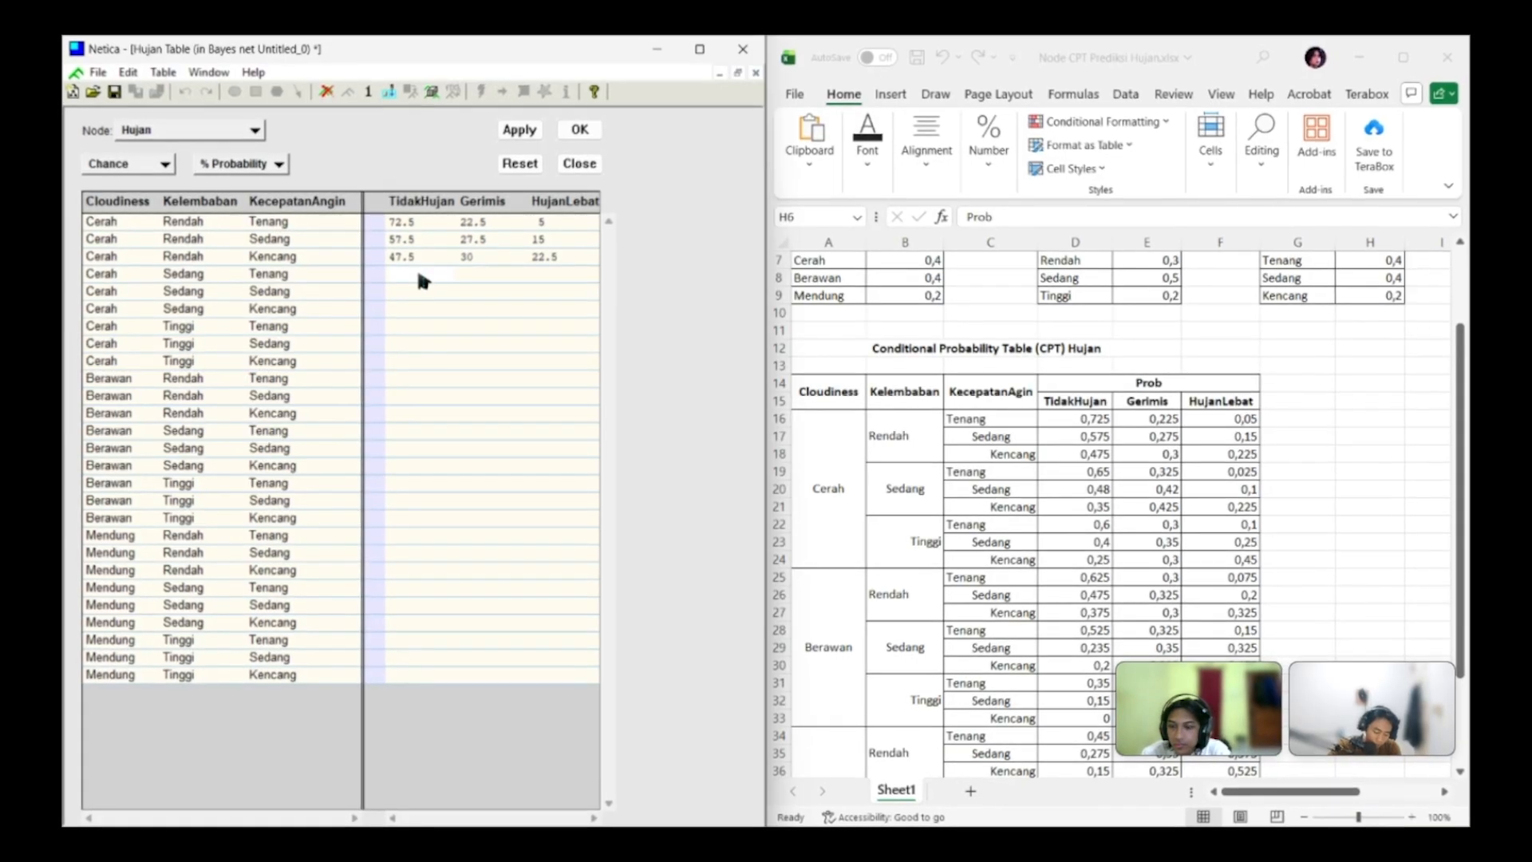
key(Tab)
text(32.5)
key(Tab)
text(2.5)
Enter the probabilities 48, 42 and 10 in the Cerah, Sedang, Sedang row of the Hujan table
key(Tab)
text(48)
key(Tab)
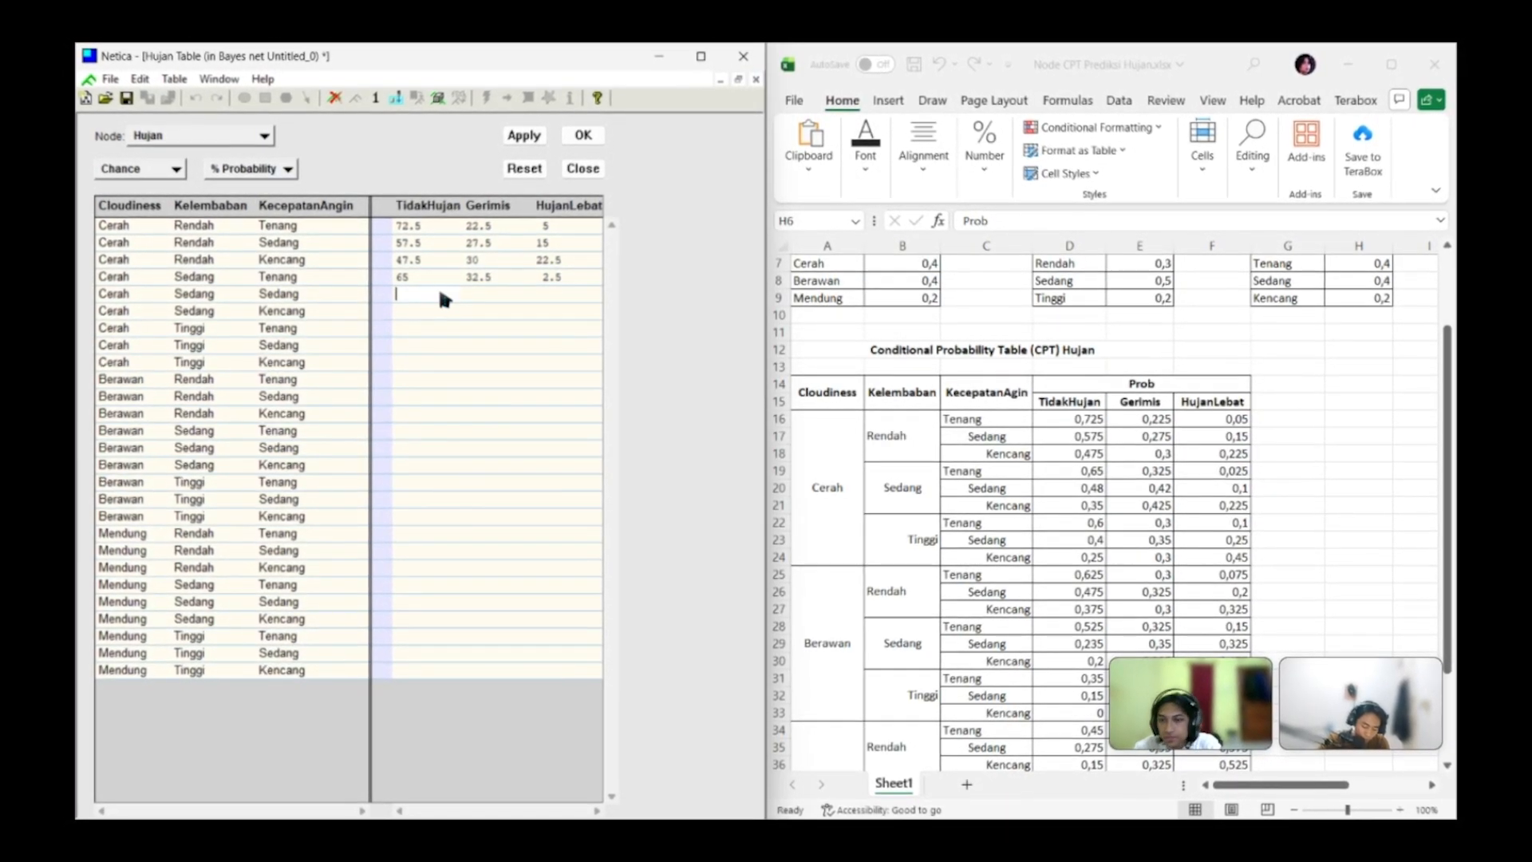
text(4210)
Enter the probabilities 35, 42.5 and 22.5 in the Cerah, Sedang, Kencang row of the Hujan table
key(Tab)
text(35)
key(Tab)
text(42.)
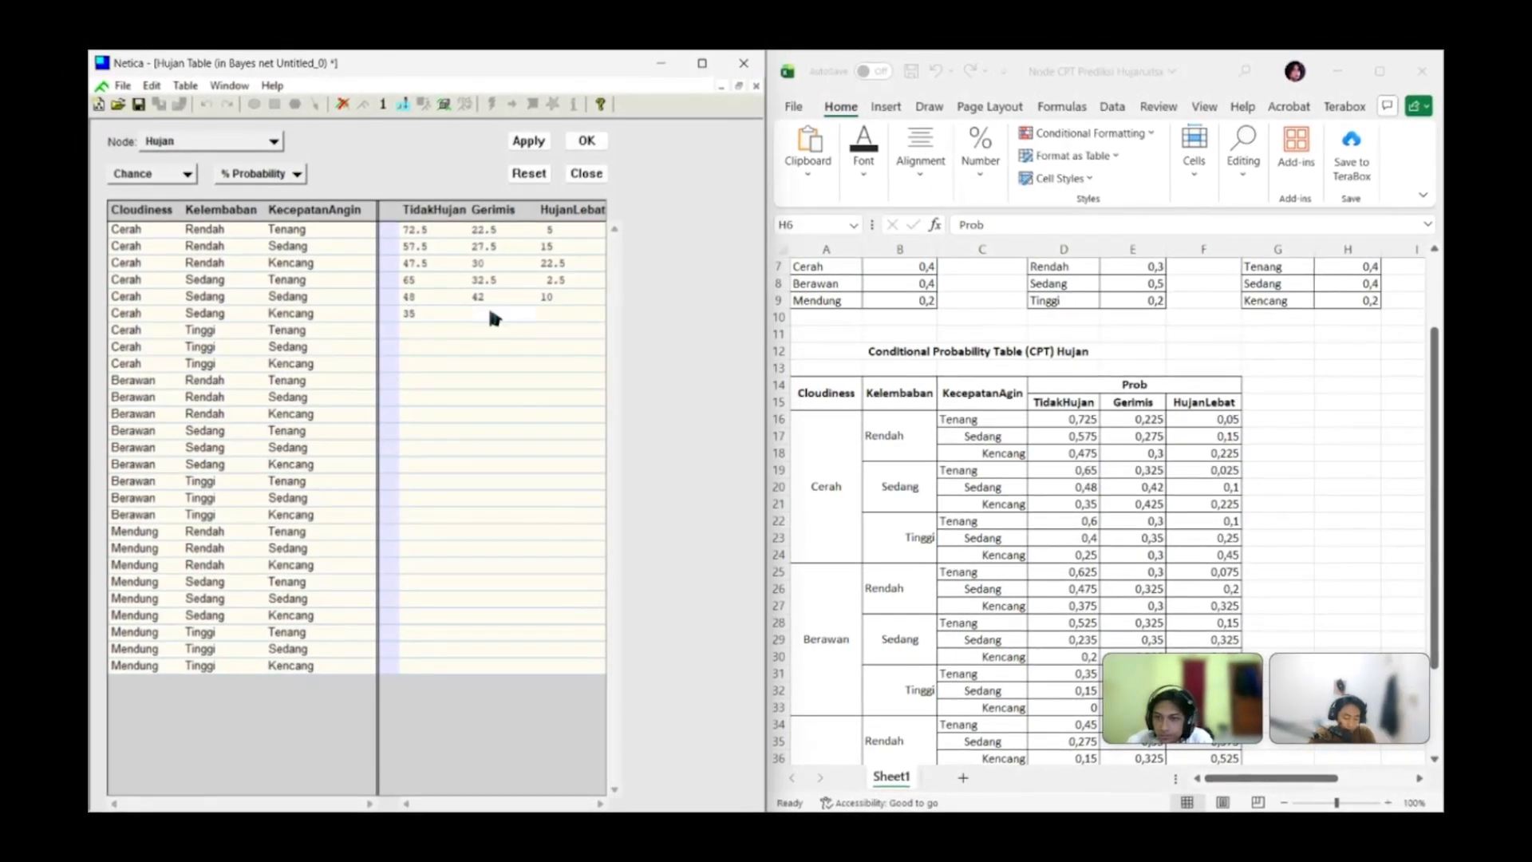
text(5)
key(Tab)
text(22.5)
For Cerah with Kelembaban Tinggi, enter 60, 30 and 10 in the Tenang row and 40, 35 and 25 in the Sedang row
key(Tab)
text(60)
key(Tab)
text(30)
key(Tab)
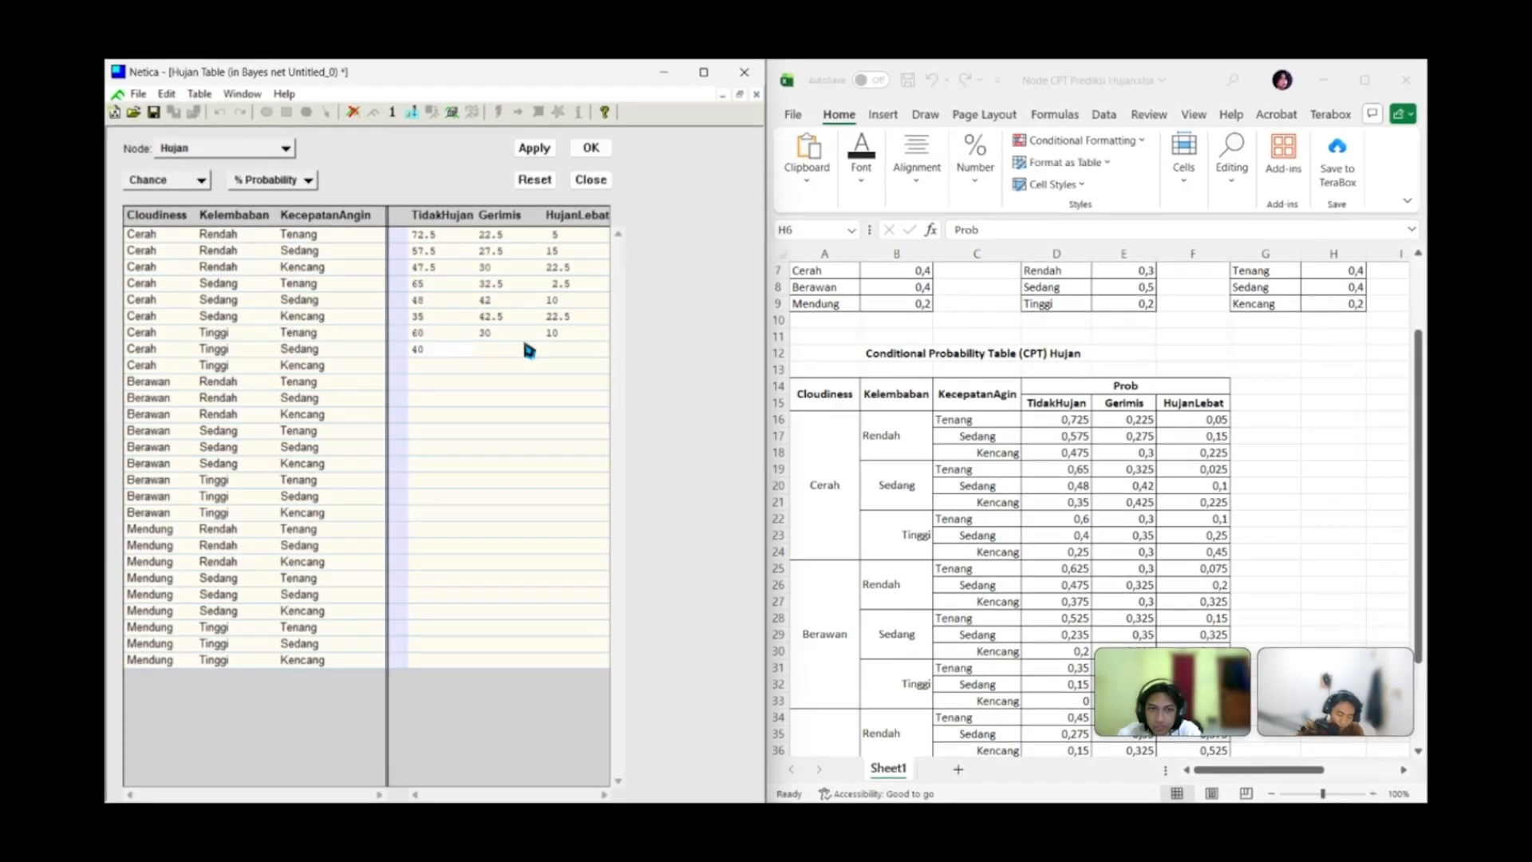
text(35)
key(Tab)
text(25)
Enter the probabilities 25, 30 and 45 in the Cerah, Tinggi, Kencang row of the Hujan table
key(Tab)
text(25)
key(Tab)
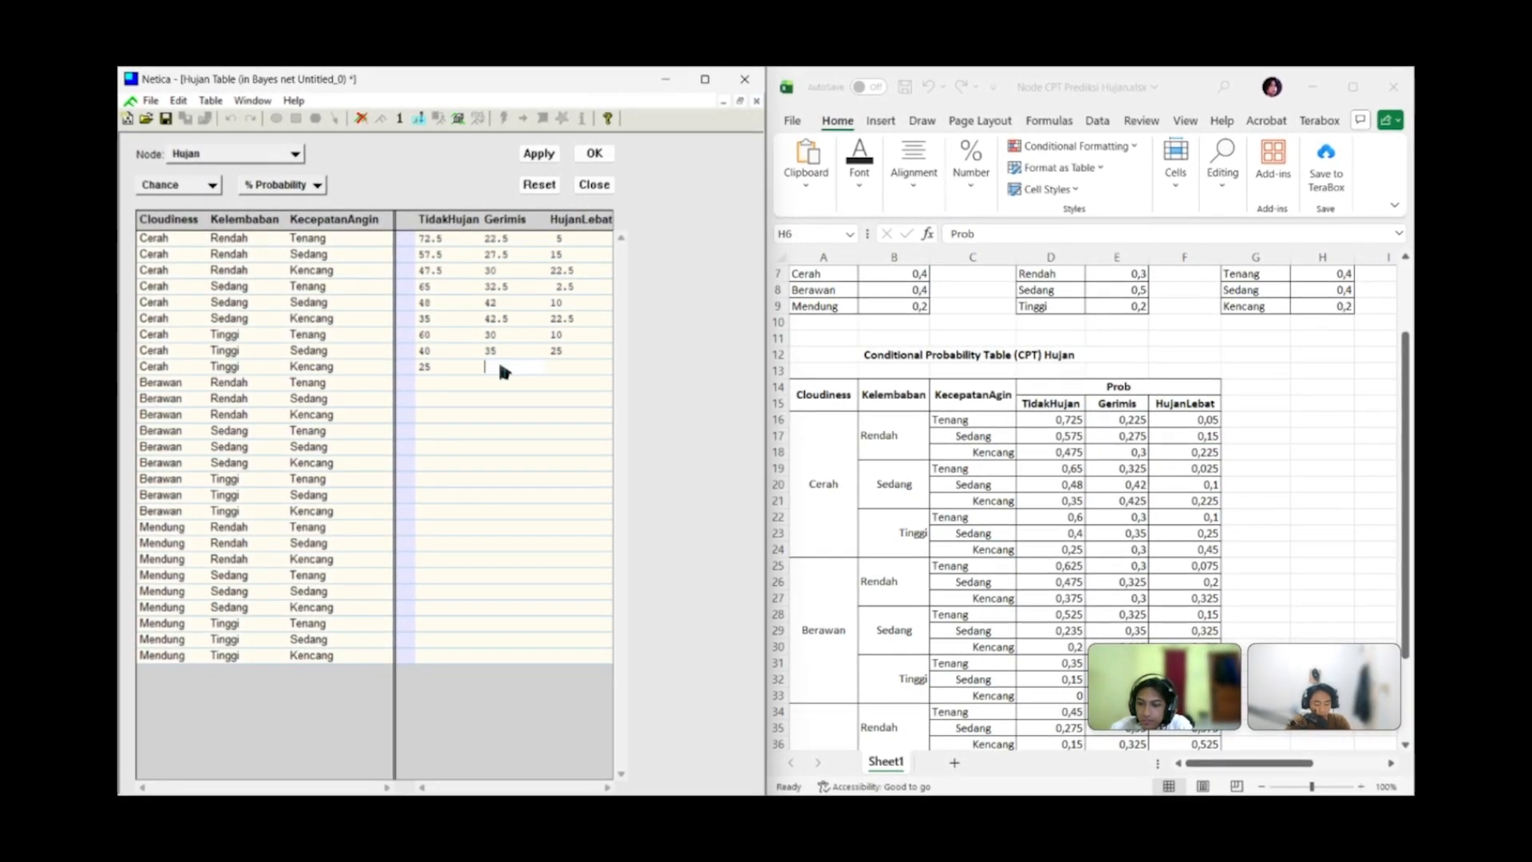
text(30)
key(Tab)
text(45)
Enter the probabilities 62.5, 30 and 7.5 in the Berawan, Rendah, Tenang row of the Hujan table
key(Tab)
text(62.5)
key(Tab)
text(30)
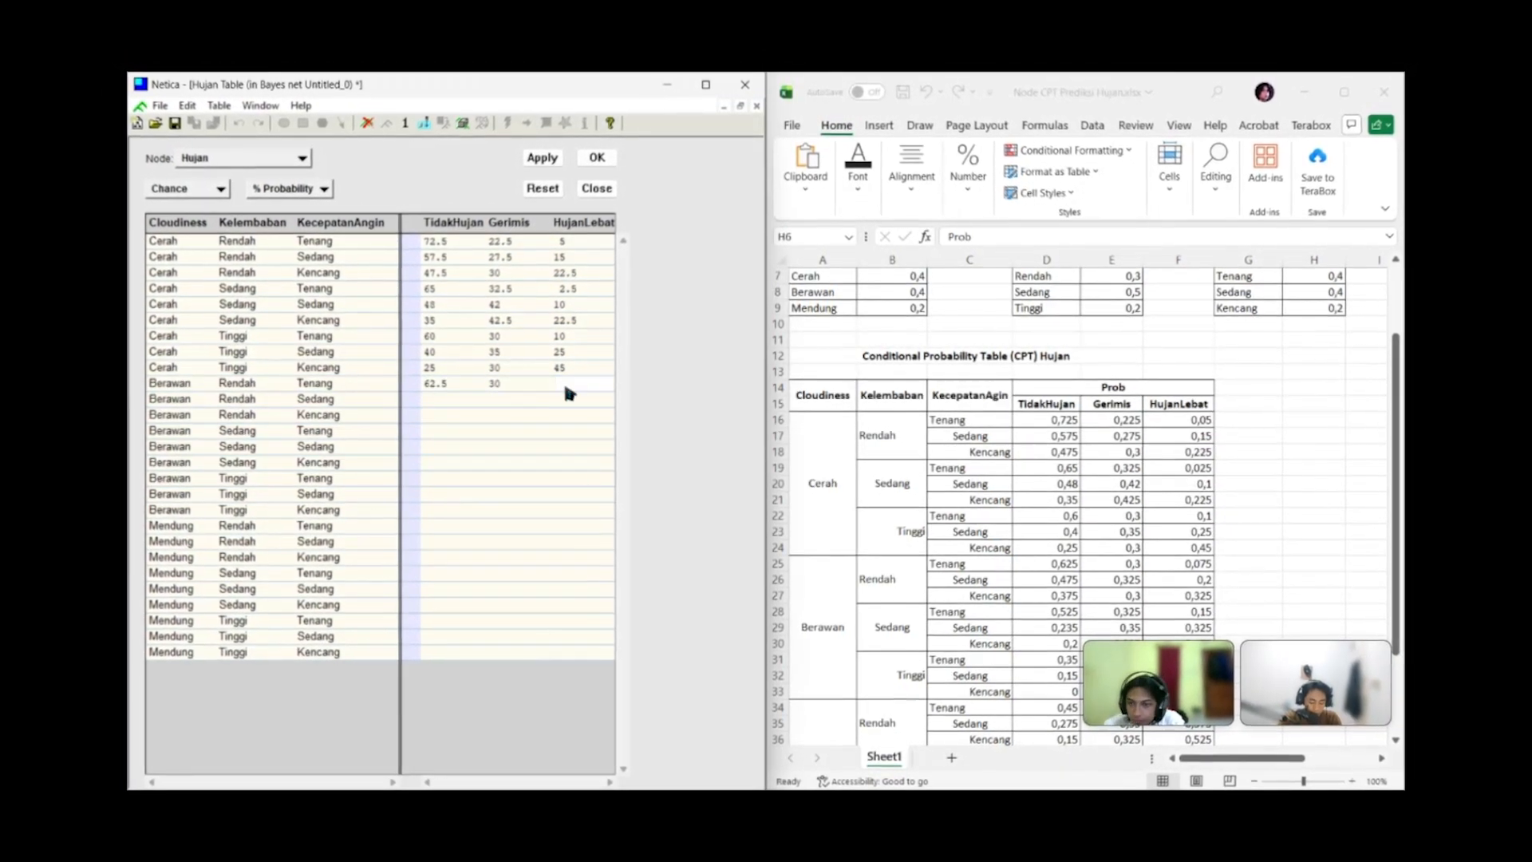
key(Tab)
text(7.5)
Enter the probabilities 47.5, 32.5 and 20 in the Berawan, Rendah, Sedang row of the Hujan table
key(Tab)
text(47.5)
key(Tab)
text(32.5)
key(Tab)
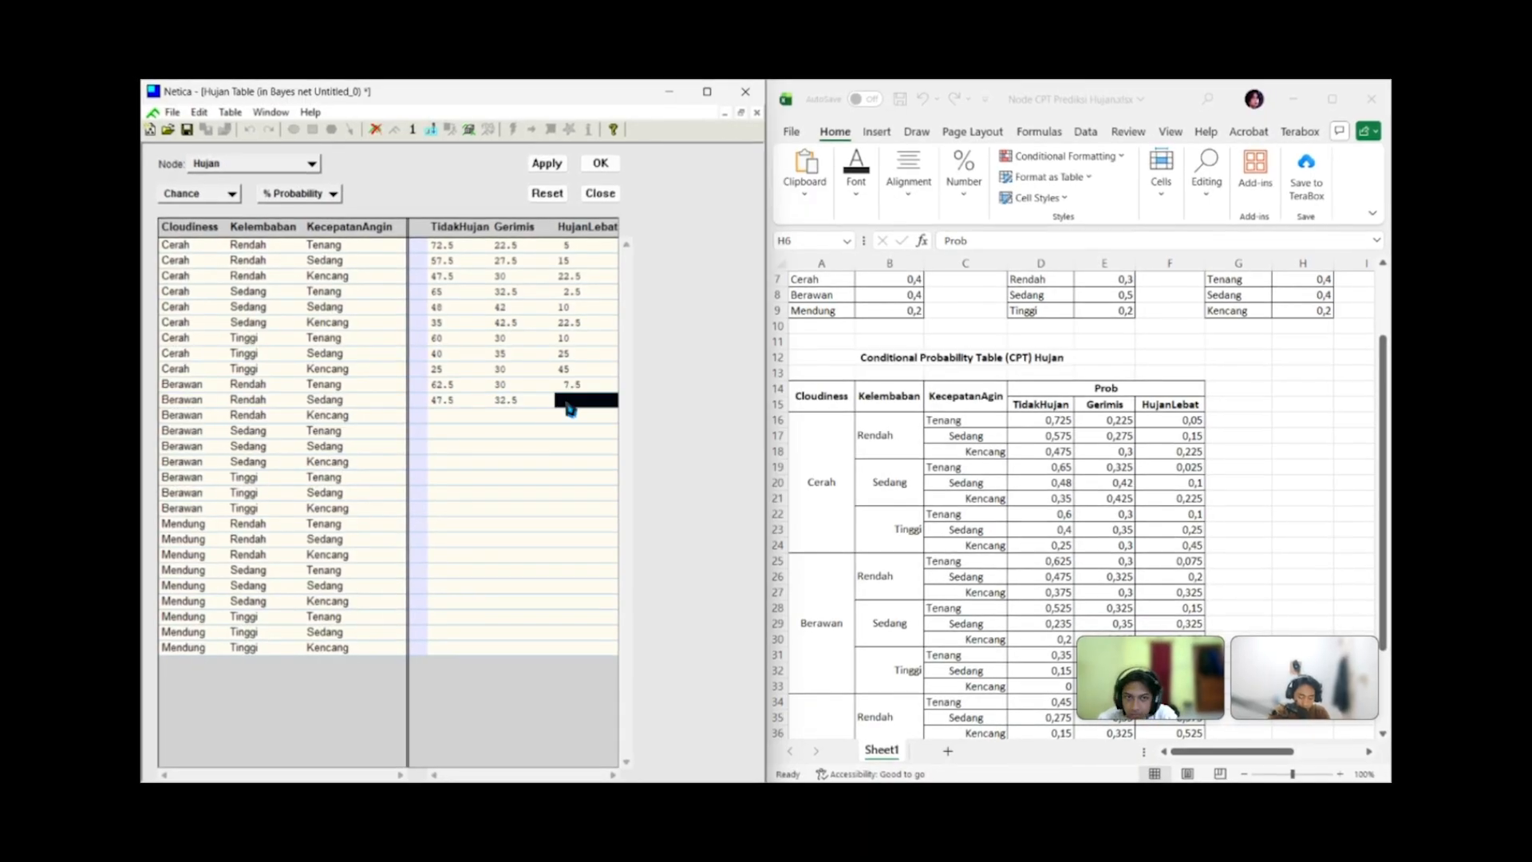
text(20)
Enter the probabilities 37.5, 30 and 32.5 in the Berawan, Rendah, Kencang row of the Hujan table
key(Tab)
text(37.5)
key(Tab)
text(30)
key(Tab)
text(32.5)
Enter the probabilities 52.5, 32.5 and 15 in the Berawan, Sedang, Tenang row of the Hujan table
key(Tab)
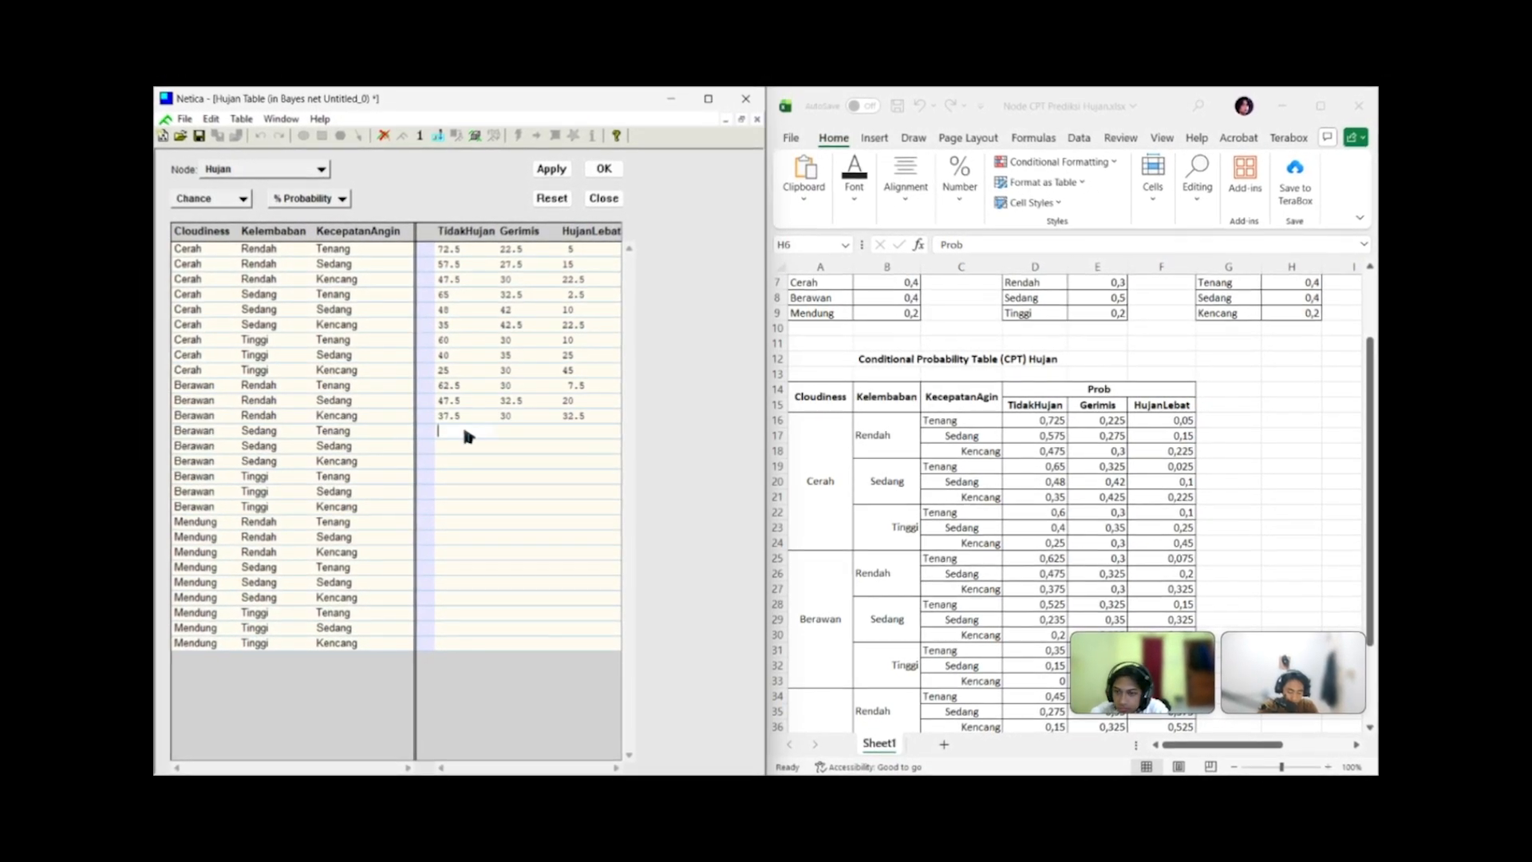
text(52.5)
key(Tab)
text(32.5)
key(Tab)
text(15)
Enter the probabilities 23.5, 35 and 32.5 in the Berawan, Sedang, Sedang row of the Hujan table
key(Tab)
text(23.5)
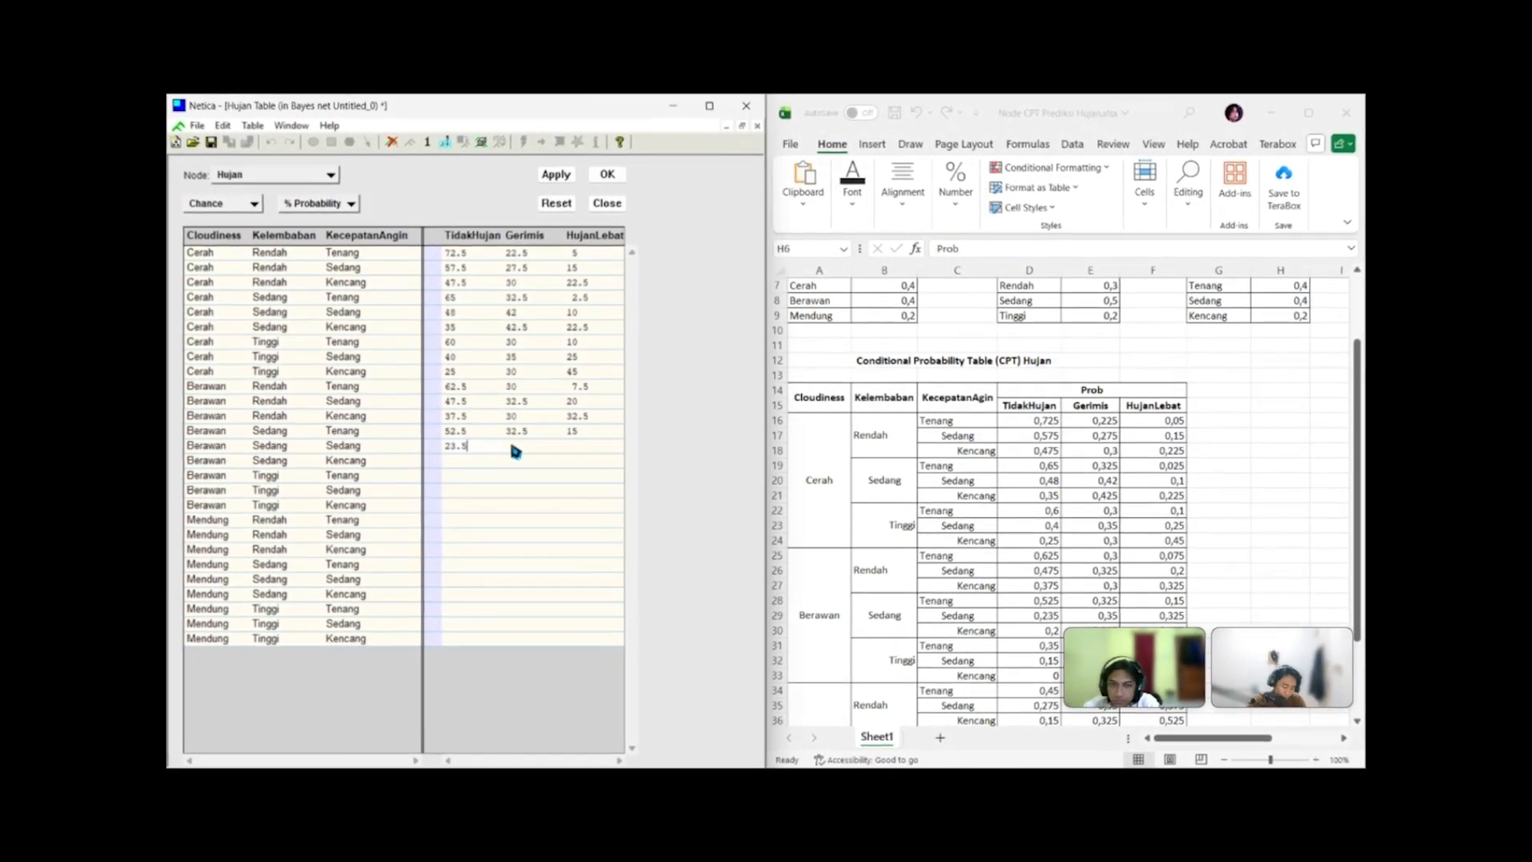
key(Tab)
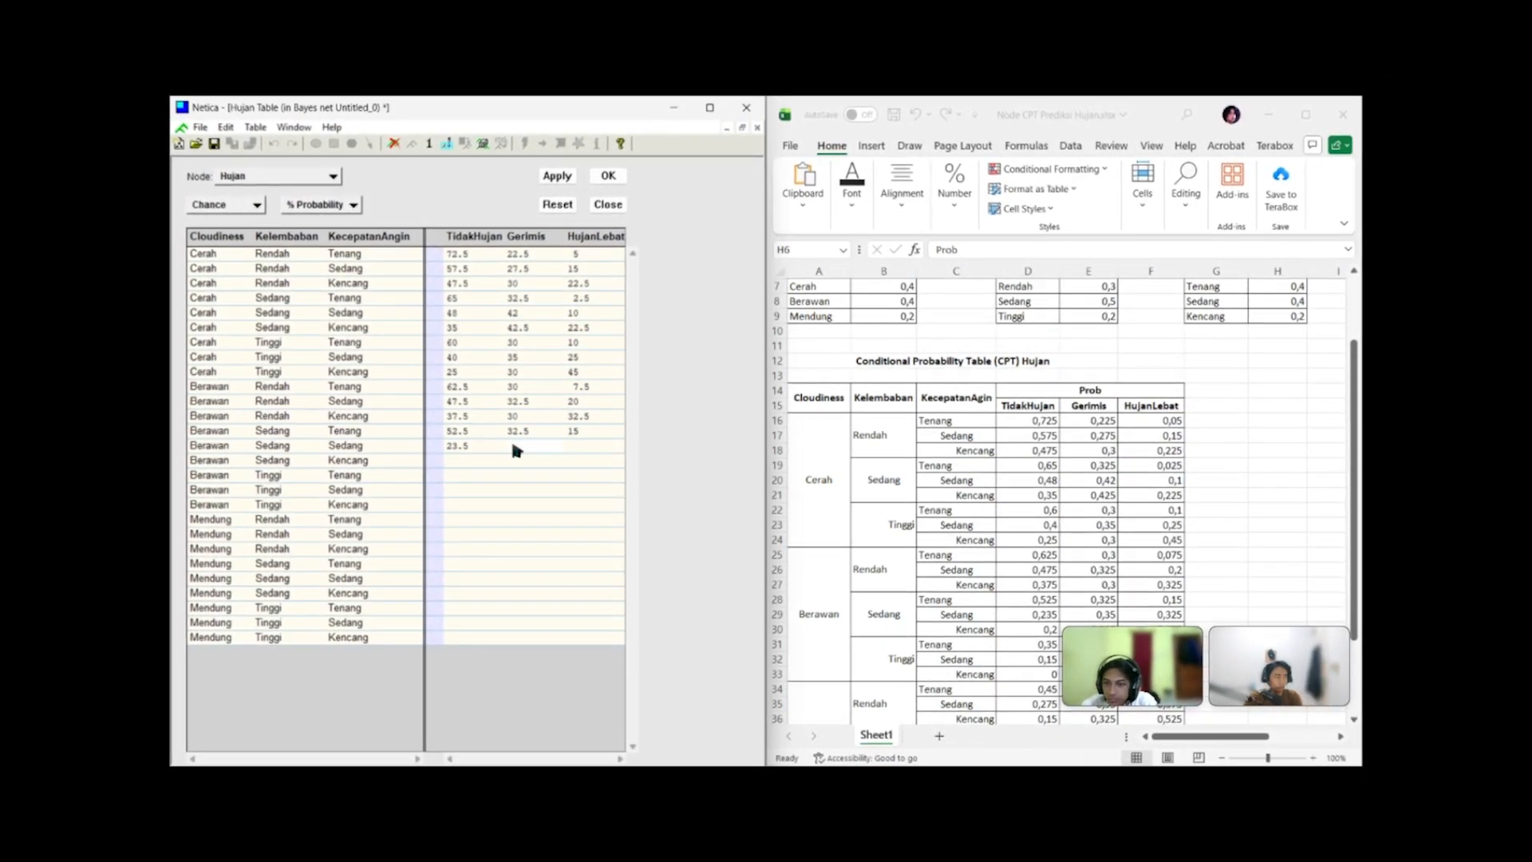
text(35)
key(Tab)
text(32.5)
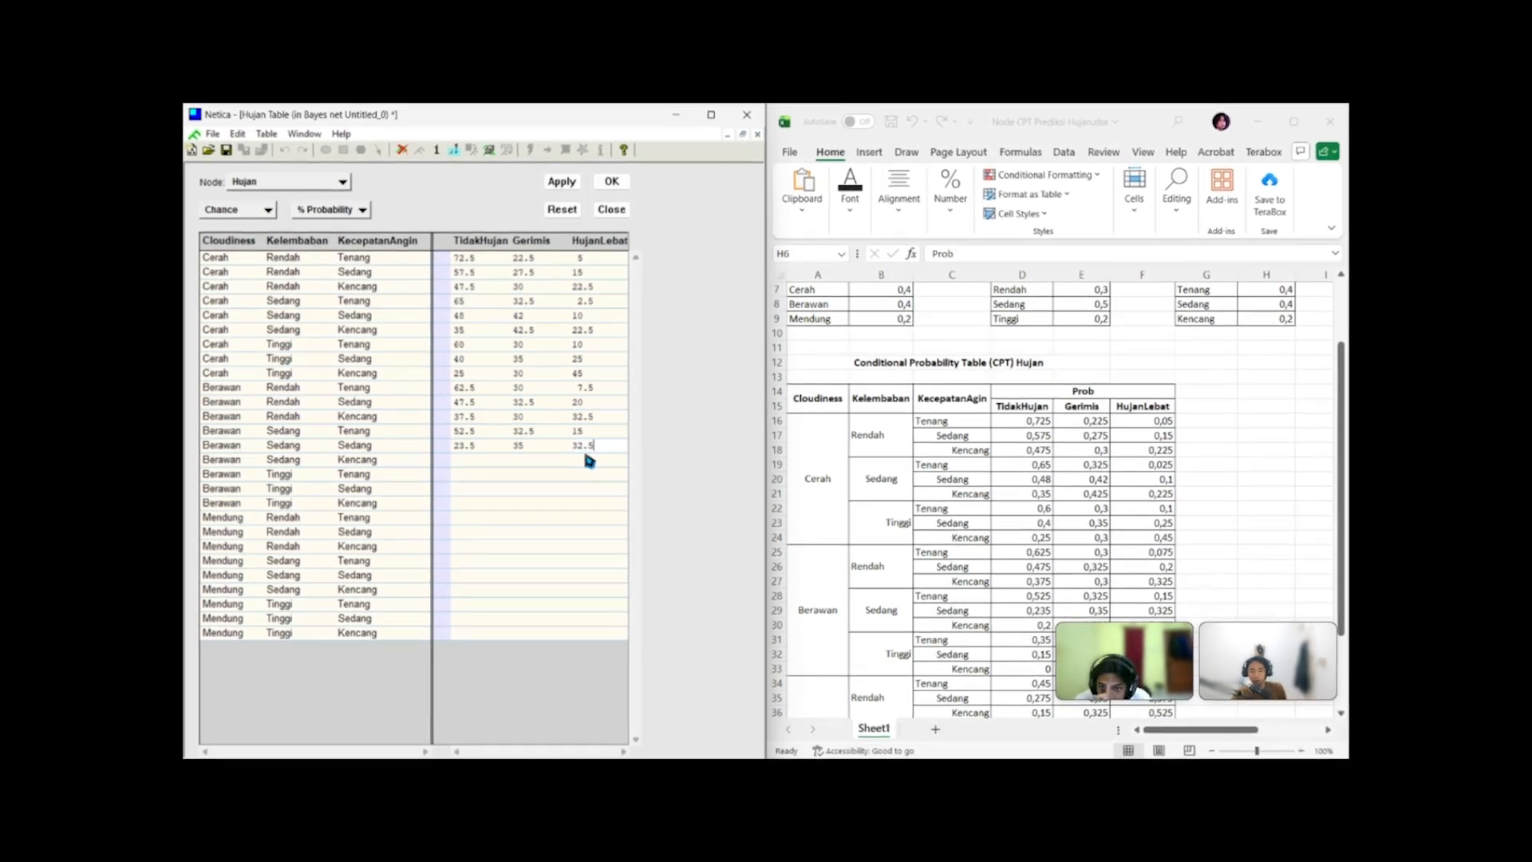
Enter the probabilities 20, 32.5 and 47.5 in the Berawan, Sedang, Kencang row of the Hujan table
key(Tab)
text(20)
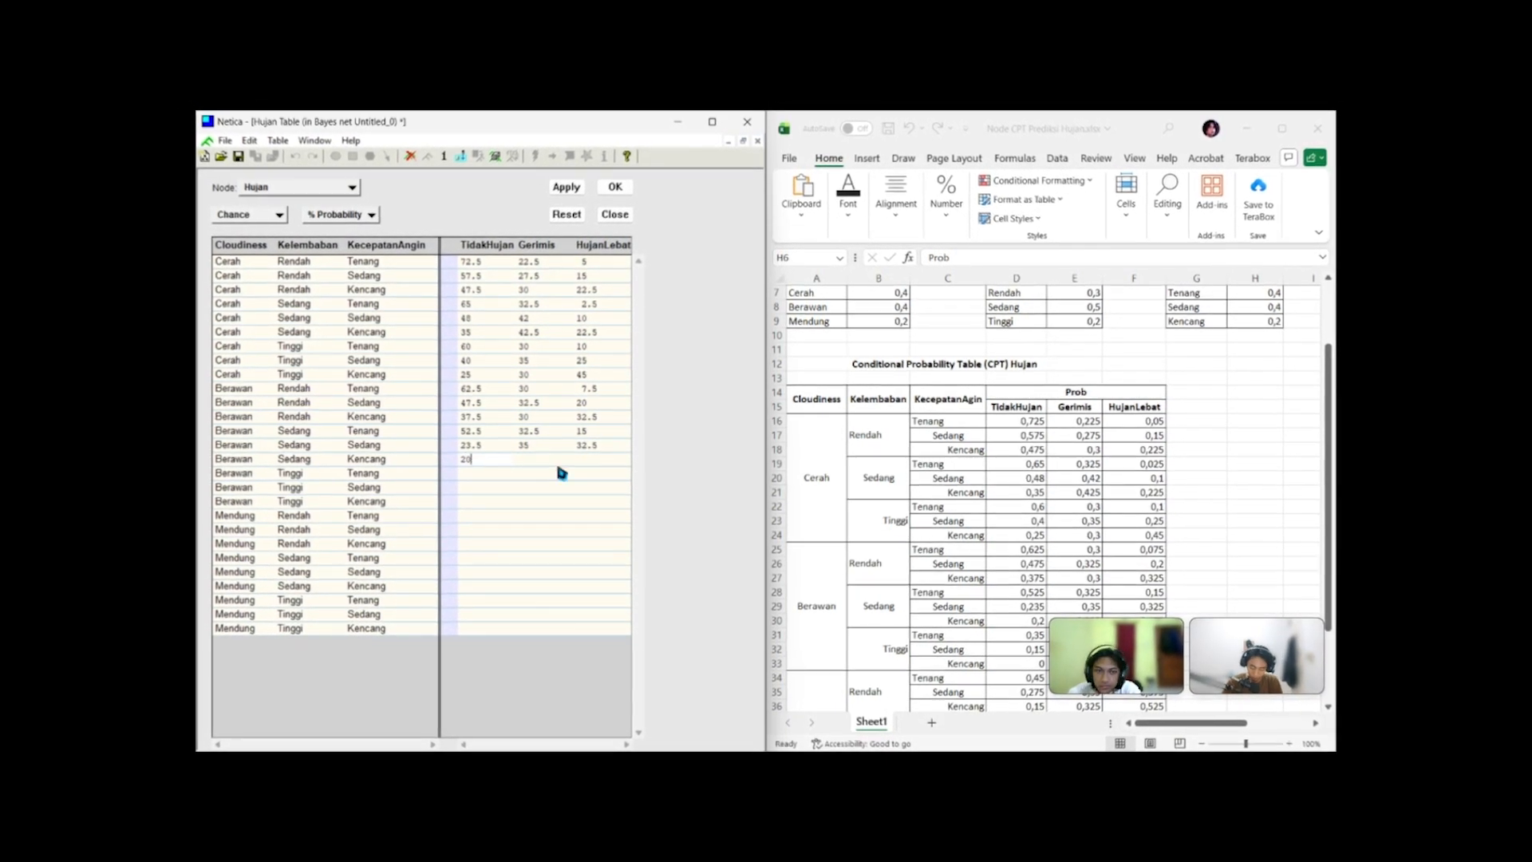
key(Tab)
text(32.5)
key(Tab)
text(47.5)
Enter the probabilities 35, 32.5 and 32.5 in the Berawan, Tinggi, Tenang row of the Hujan table
key(Tab)
text(35)
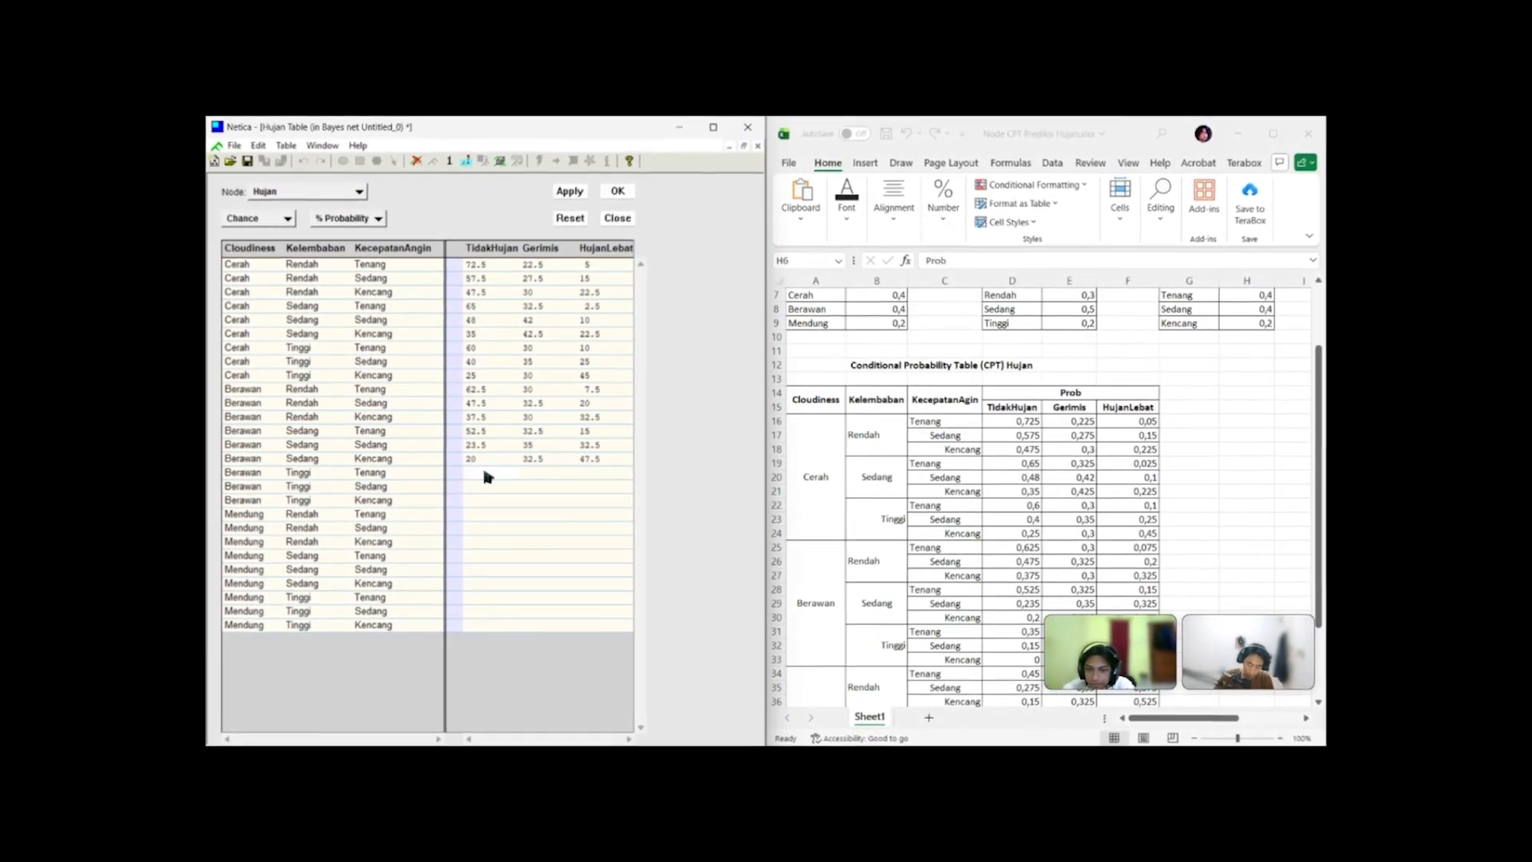
key(Tab)
text(32.5)
key(Tab)
text(32.5)
Enter the probabilities 15, 30 and 55 in the Berawan, Tinggi, Sedang row of the Hujan table
key(Tab)
text(15)
key(Tab)
text(30)
text(	55	)
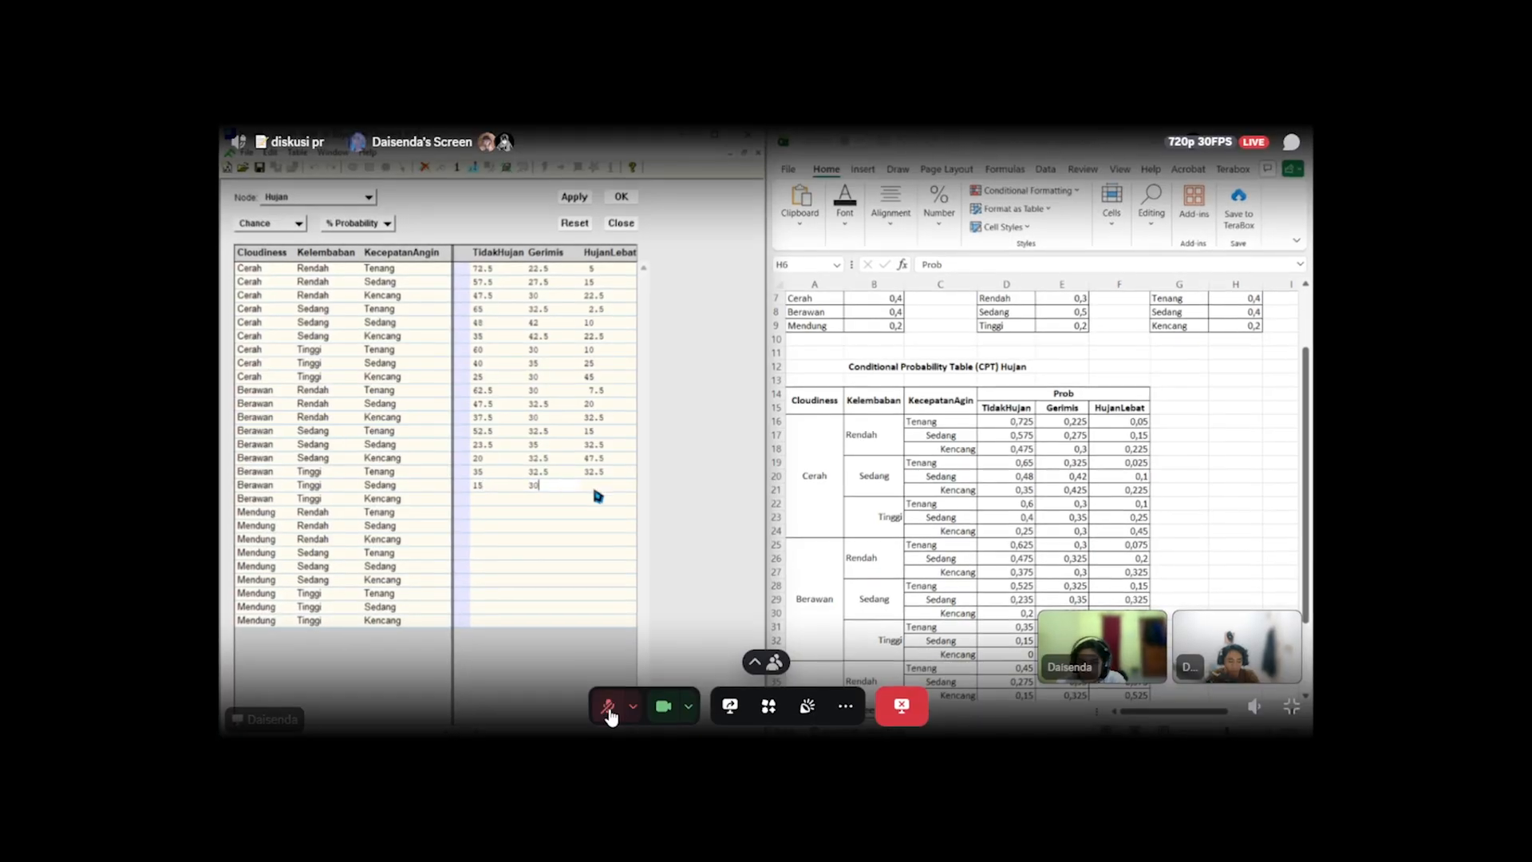
Enter the probabilities 0, 24.2 and 75.8 in the Berawan, Tinggi, Kencang row of the Hujan table
text(0)
click(533, 500)
text(242)
click(594, 500)
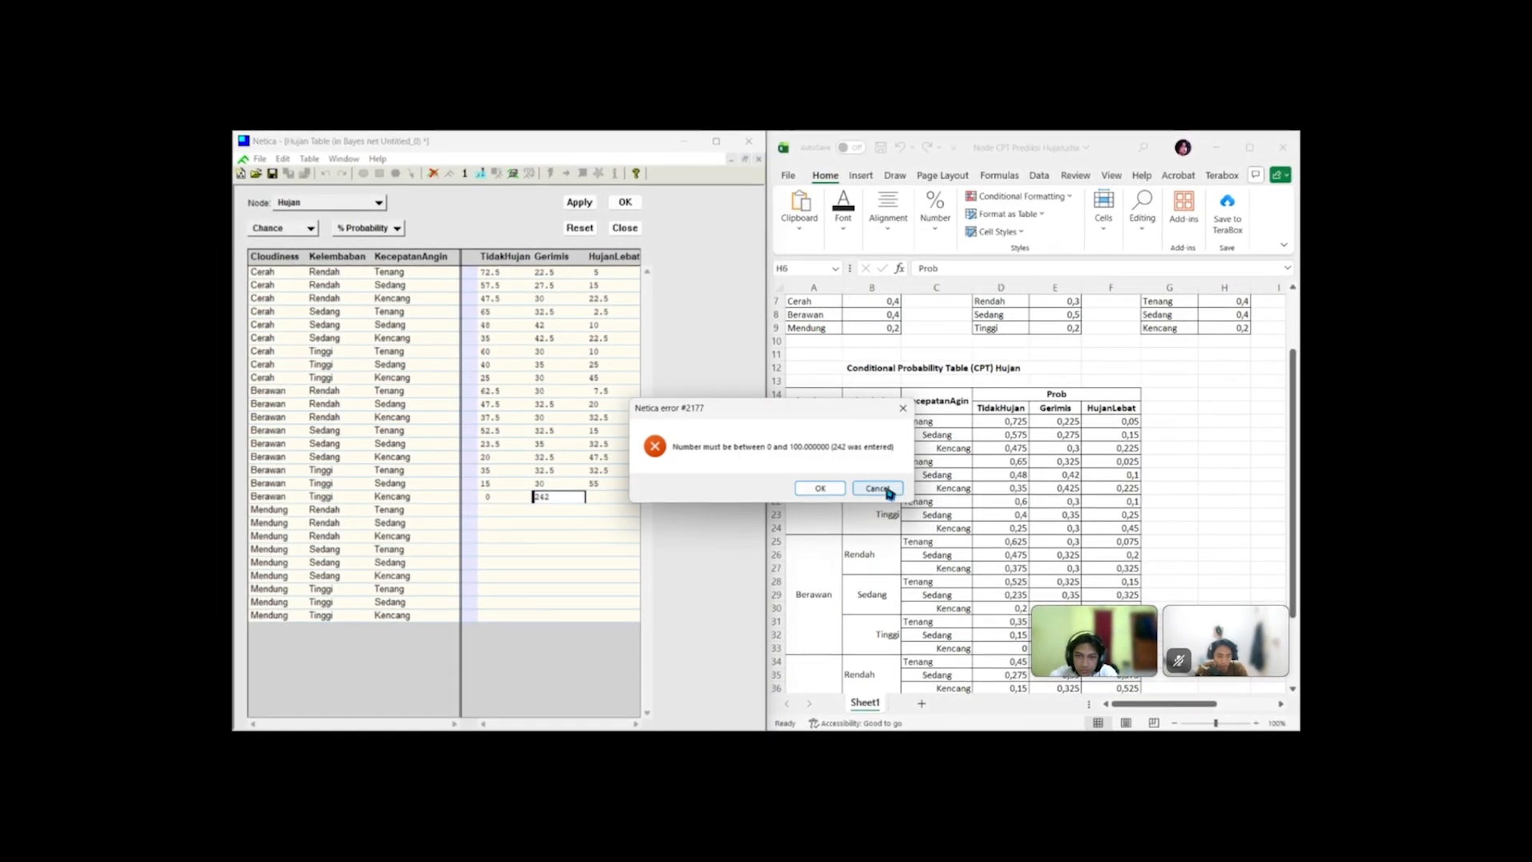
click(882, 490)
key(BackSpace)
text(.2)
click(606, 499)
text(75.8)
Enter the probabilities 45, 37.5 and 17.5 in the Mendung, Rendah, Tenang row of the Hujan table
click(512, 512)
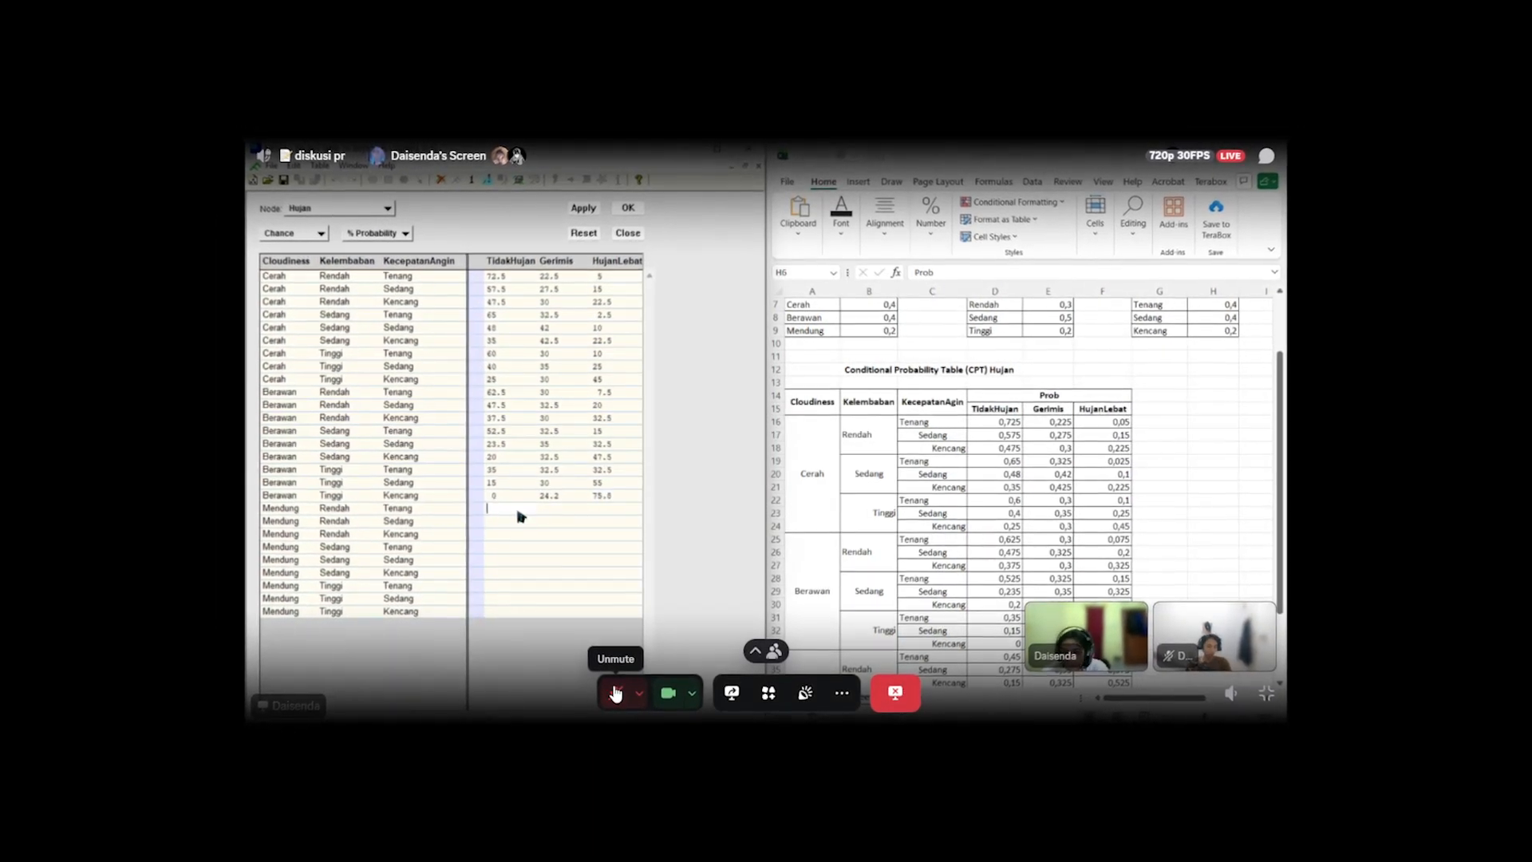
text(45)
click(558, 512)
text(35)
click(612, 514)
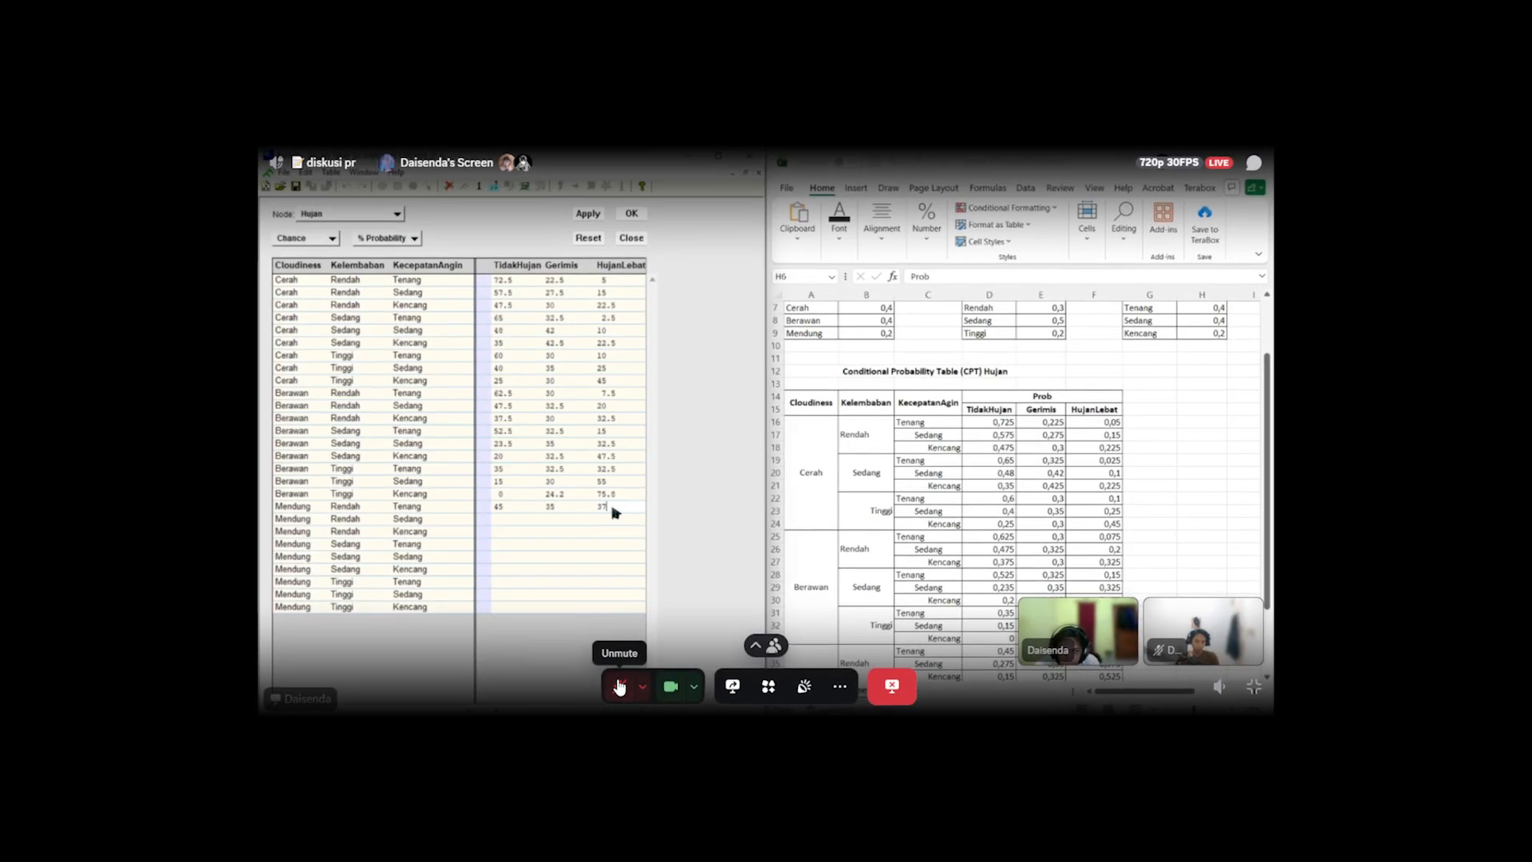
double_click(564, 508)
text(37.5)
click(613, 508)
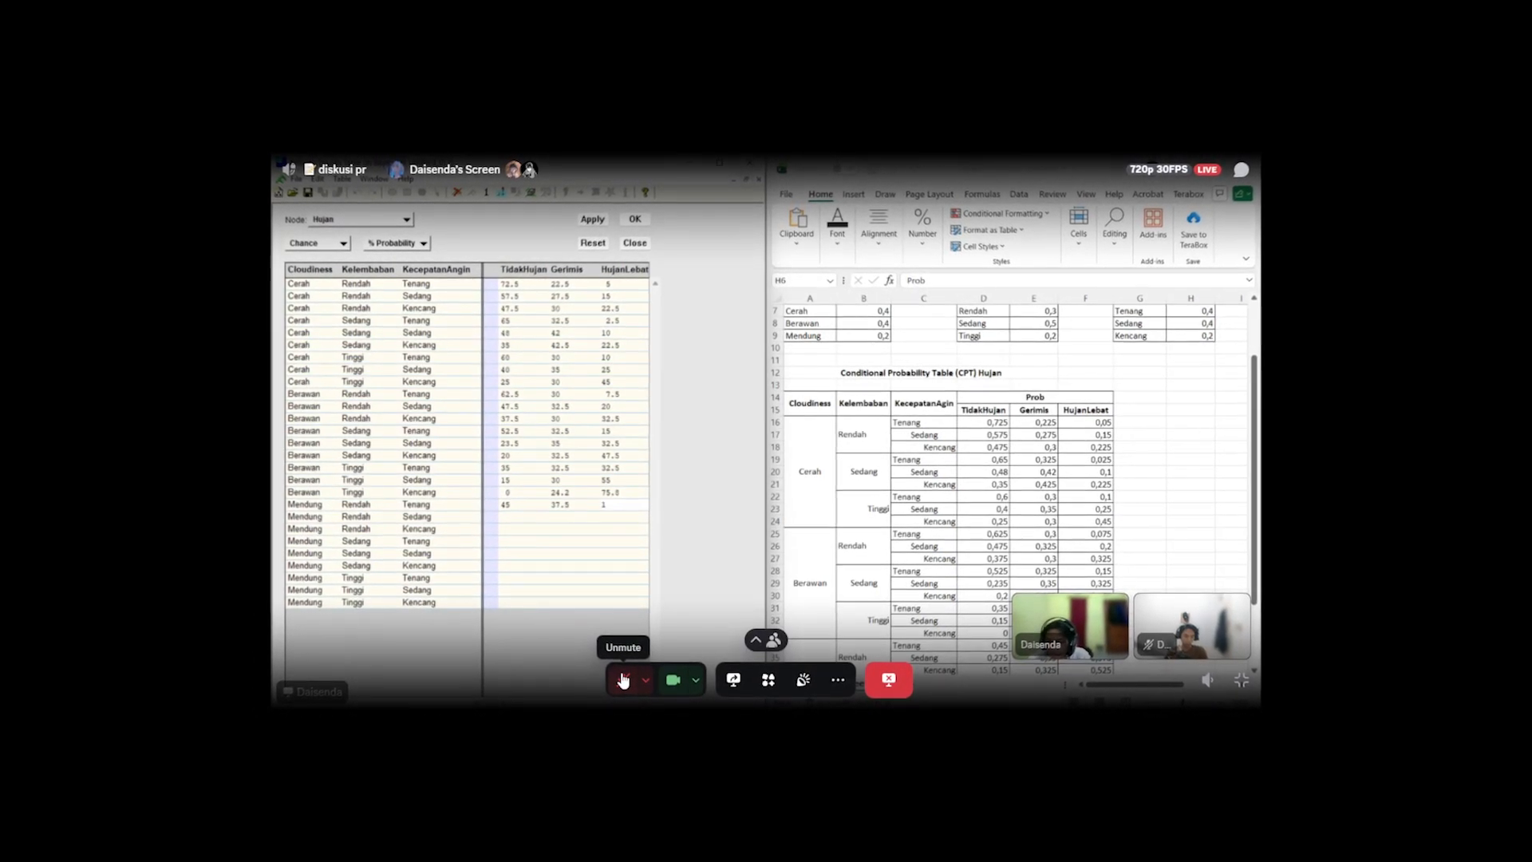
text(17.5)
Enter the probabilities 27.5, 35 and 37.5 in the Mendung, Rendah, Sedang row of the Hujan table
click(518, 516)
text(27.5)
click(561, 517)
text(35)
click(621, 517)
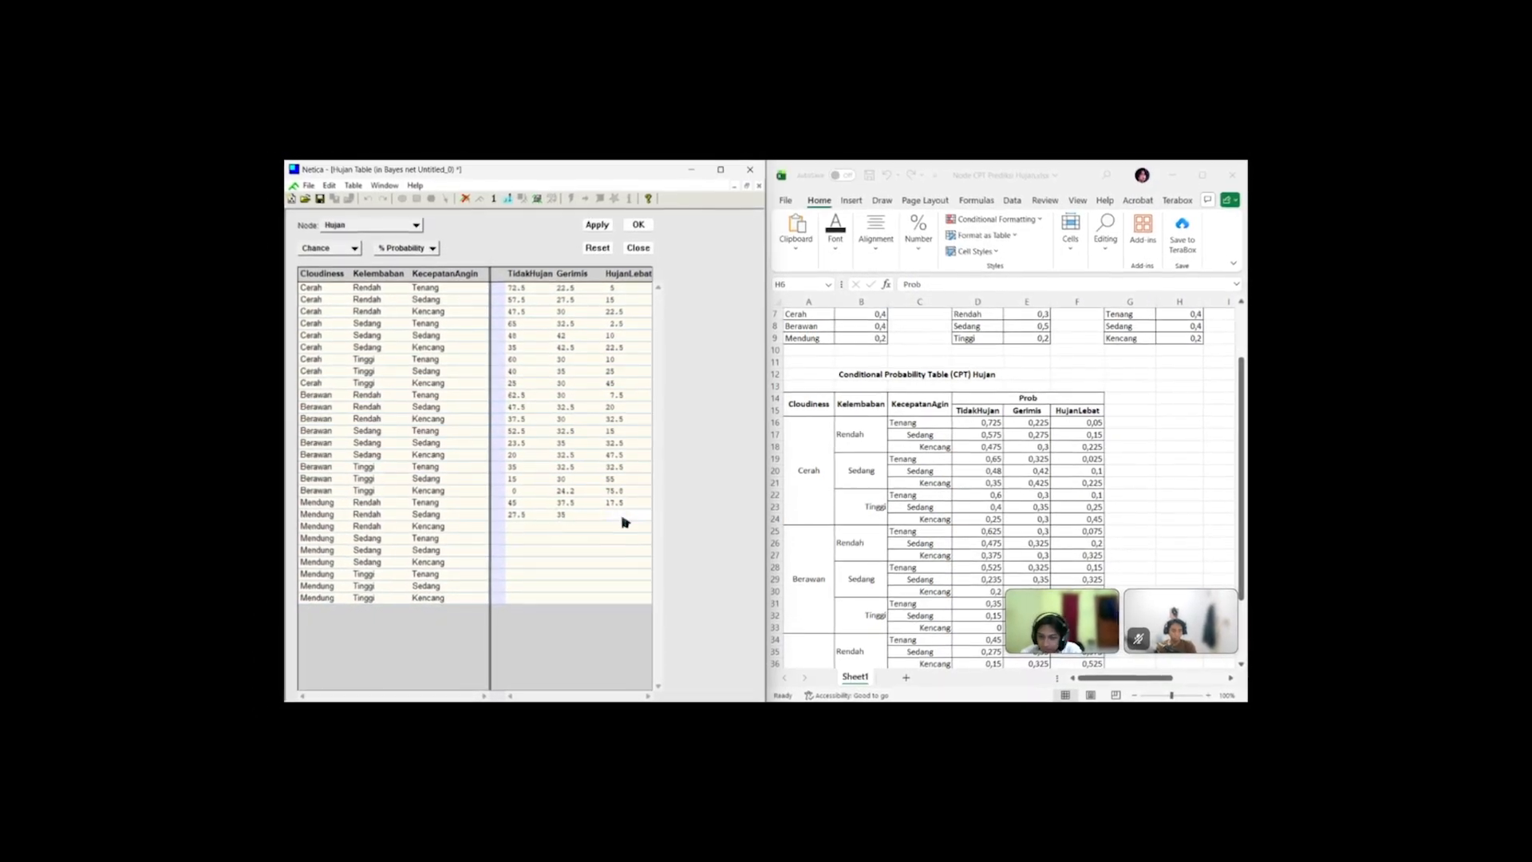
text(175)
click(529, 526)
double_click(626, 514)
text(37.5)
Enter the probabilities 15, 32.5 and 52.5 in the Mendung, Rendah, Kencang row of the Hujan table
click(543, 527)
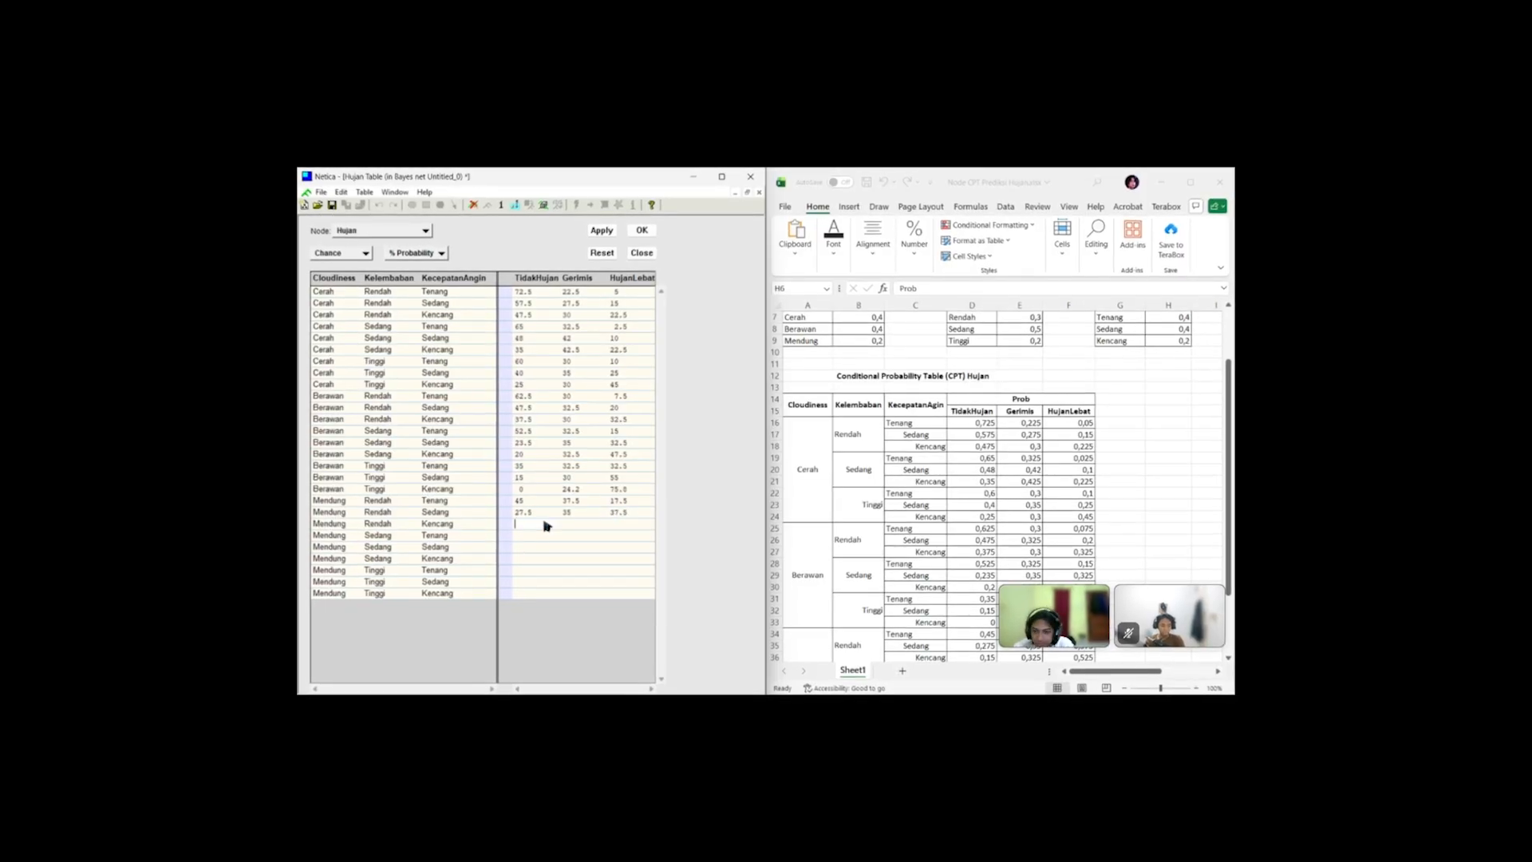
text(15)
click(569, 526)
text(32.5)
click(620, 523)
text(52.5)
Enter the probabilities 20, 35 and 45 in the Mendung, Sedang, Tenang row of the Hujan table
click(531, 535)
text(20)
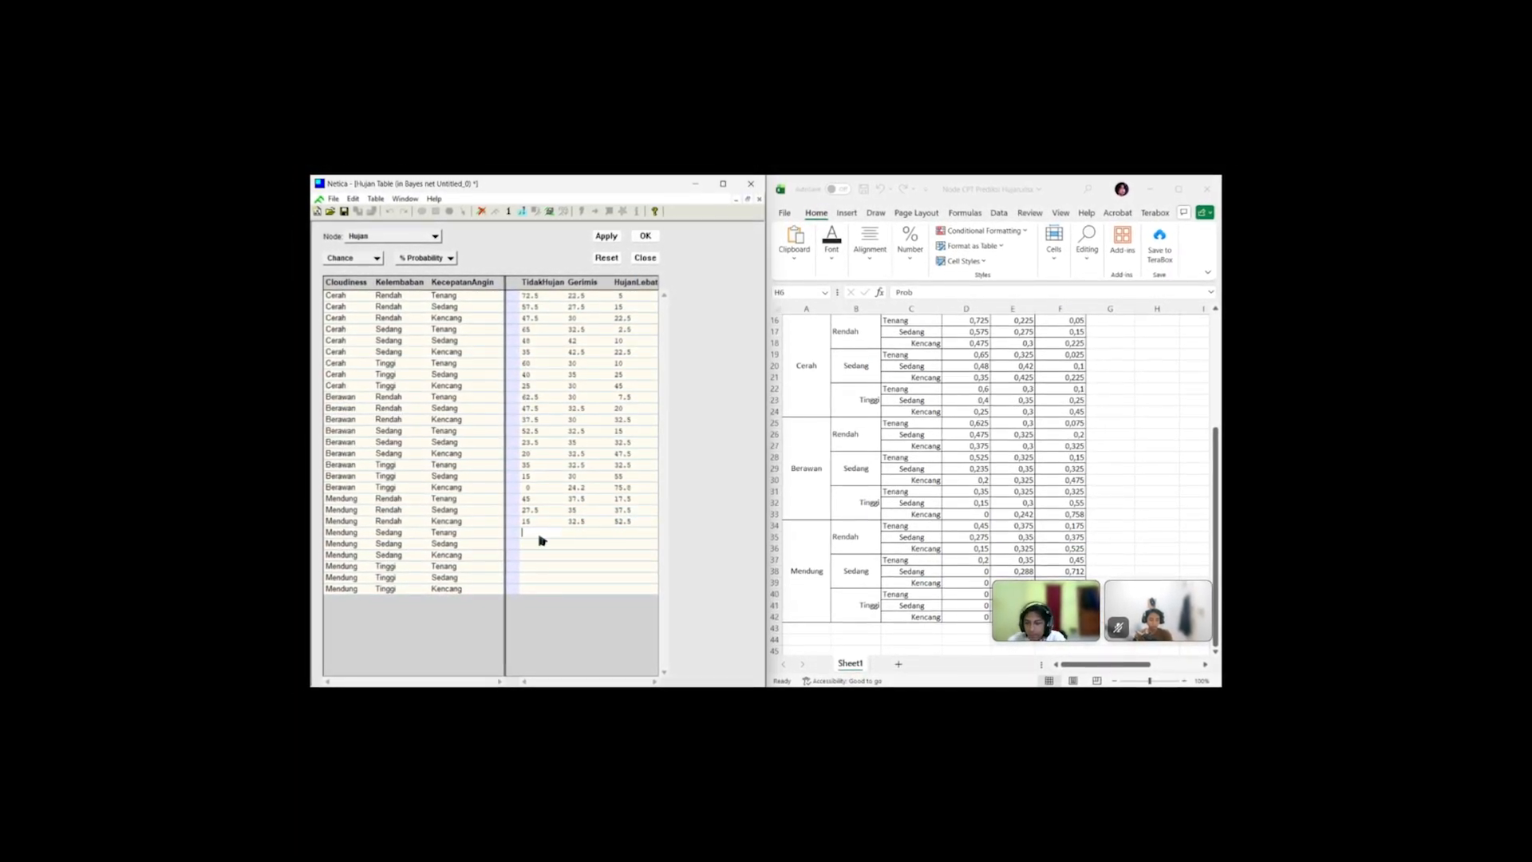
click(584, 534)
text(35)
click(626, 532)
text(45)
Enter the probabilities 0, 28.8 and 71.2 in the Mendung, Sedang, Sedang row of the Hujan table
click(544, 543)
text(0)
click(583, 543)
text(28.8)
click(629, 545)
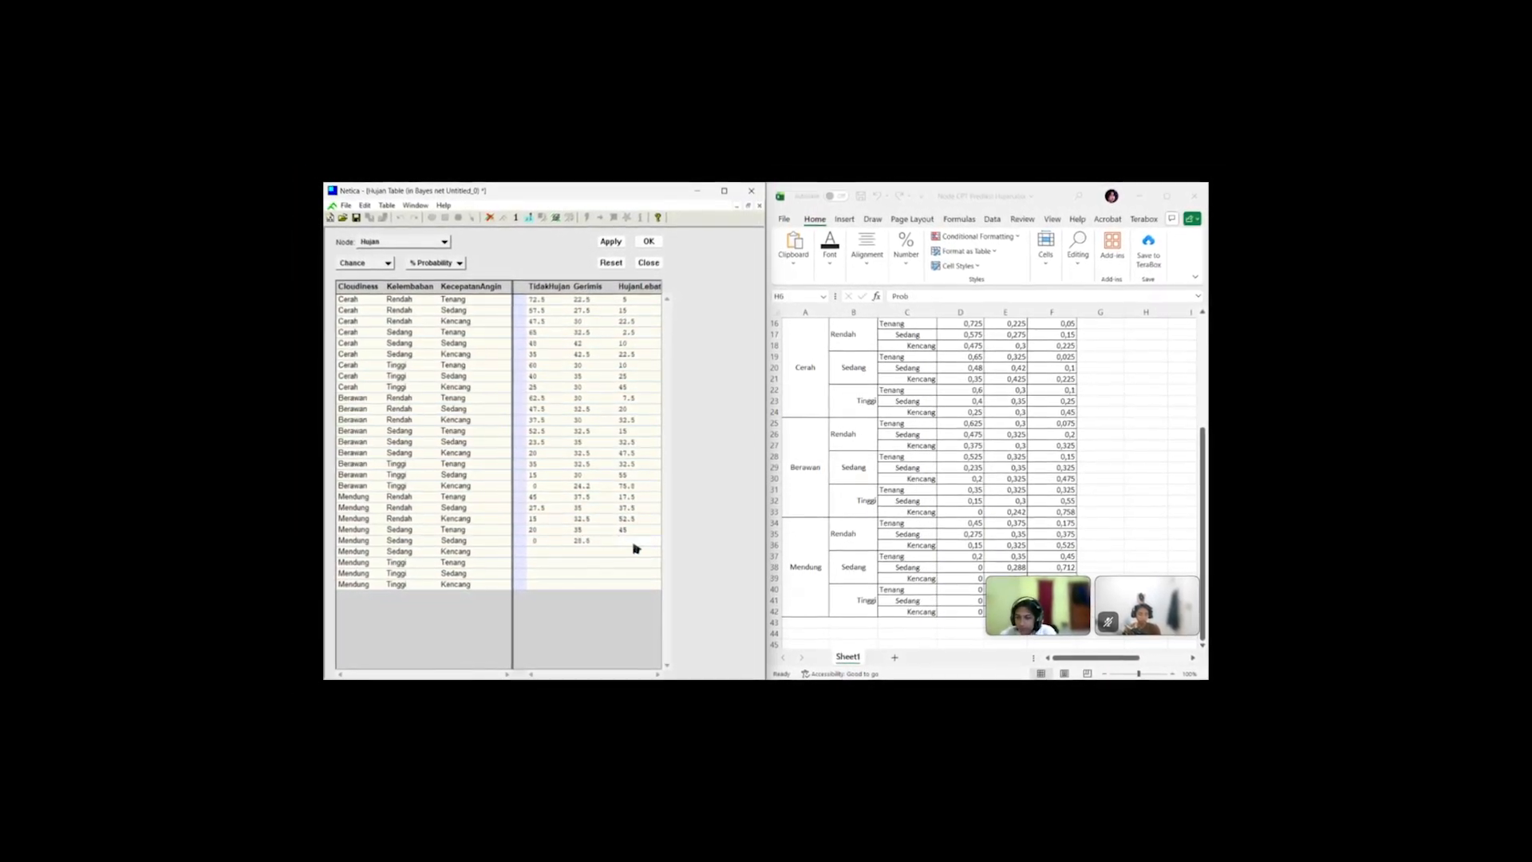
text(71.20)
Enter the probabilities 0, 24.6 and 75.4 in the Mendung, Sedang, Kencang row of the Hujan table
click(583, 550)
text(24.6)
click(627, 550)
text(75.4)
Enter the probabilities 0, 32.4 and 67.6 in the Mendung, Tinggi, Tenang row of the Hujan table
click(539, 561)
text(0)
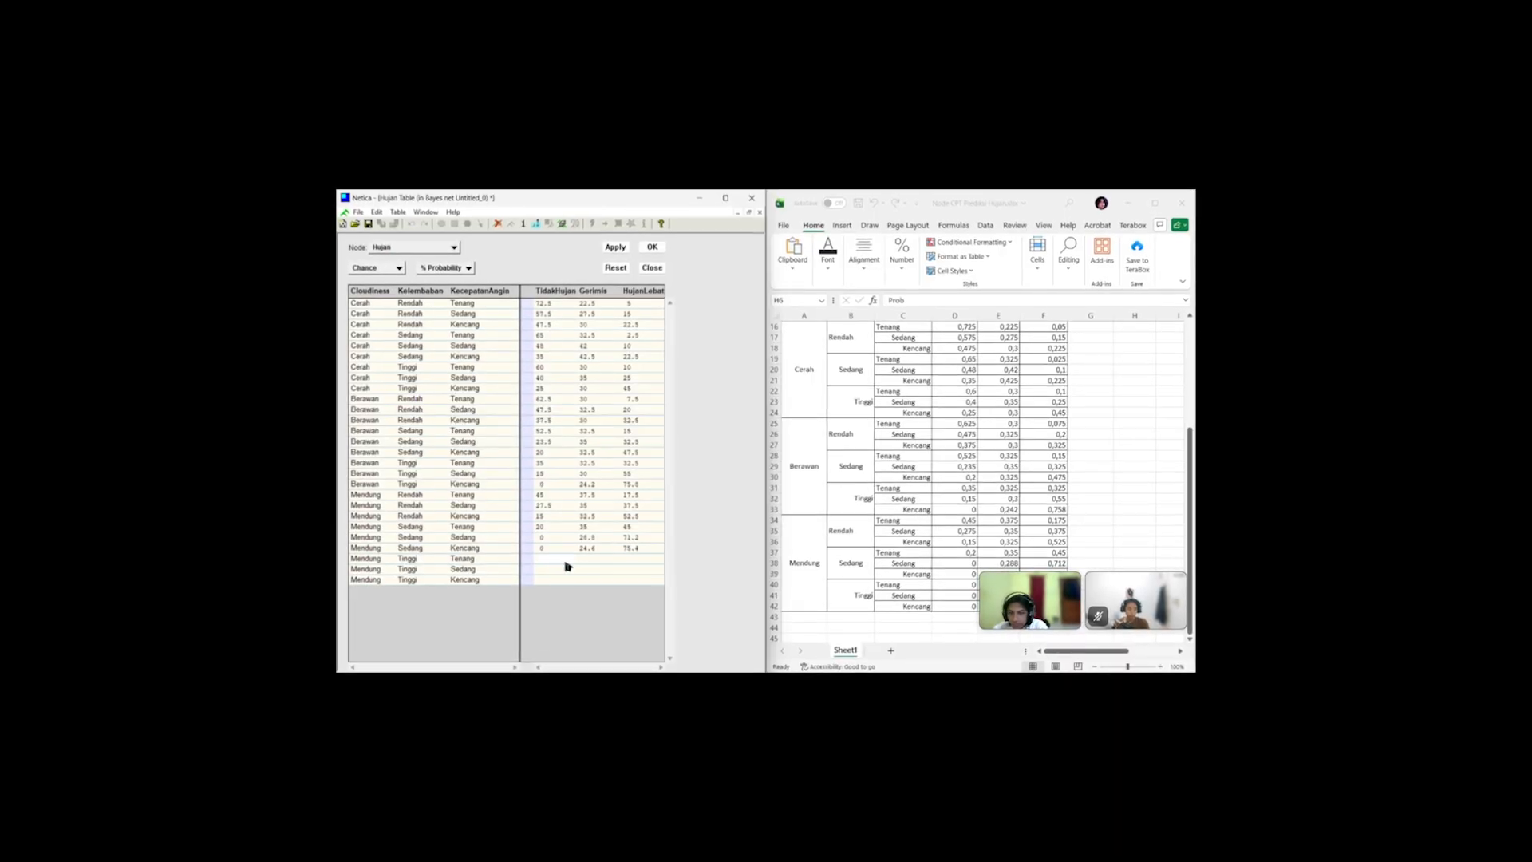
click(585, 562)
text(32.4)
click(631, 558)
text(67.6)
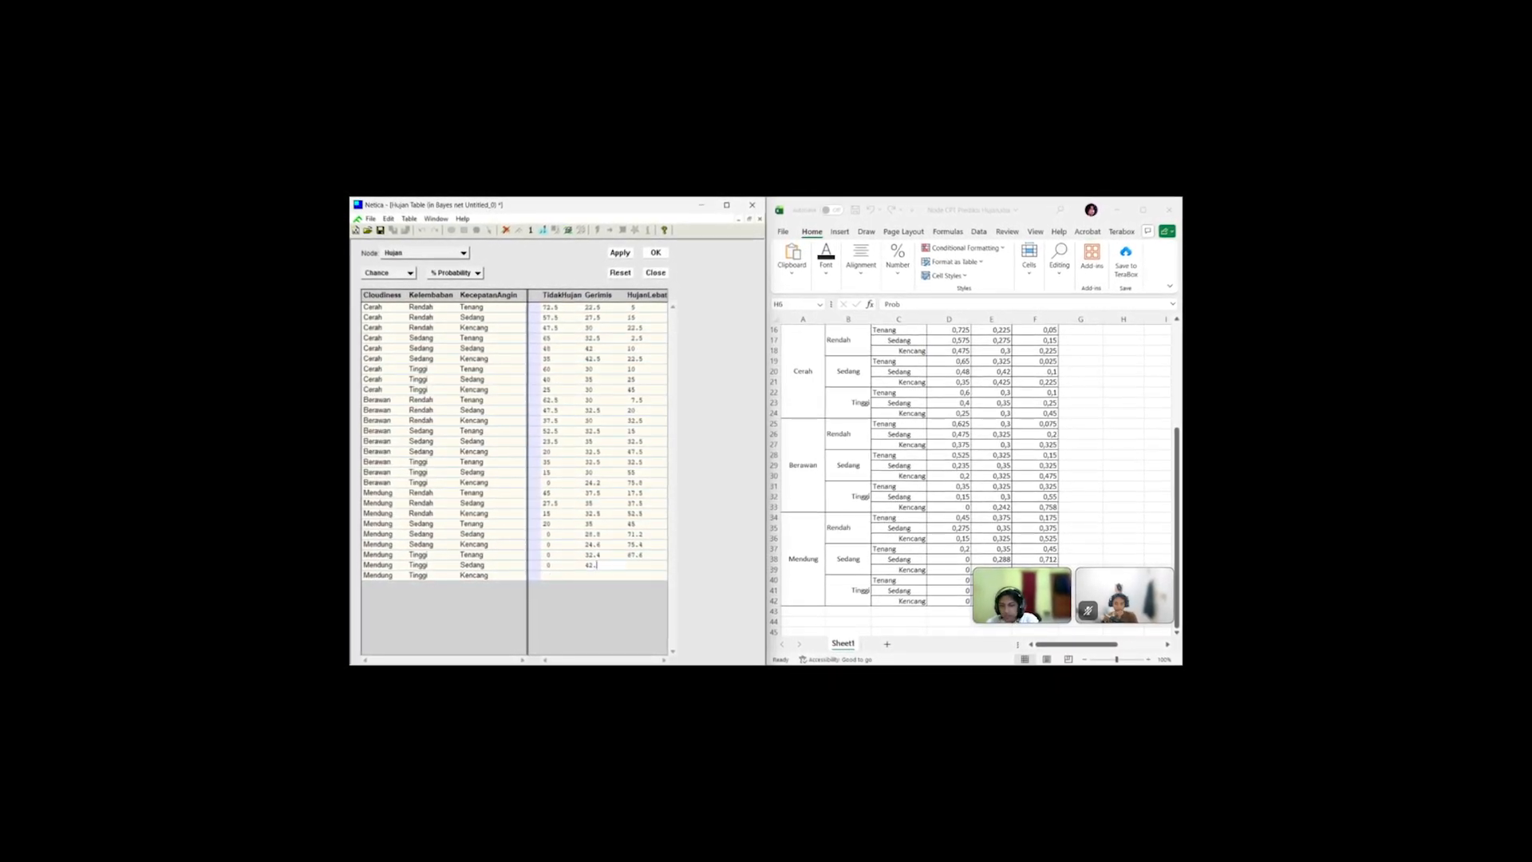
Complete the Mendung, Tinggi, Sedang row of the Hujan table with Gerimis 42.4 and HujanLebat 57.6
text(4)
click(633, 568)
text(57.6)
Enter the probabilities 0, 42.4 and 57.6 in the Mendung, Tinggi, Kencang row of the Hujan table
click(550, 575)
text(0)
click(610, 575)
text(42.4)
click(648, 574)
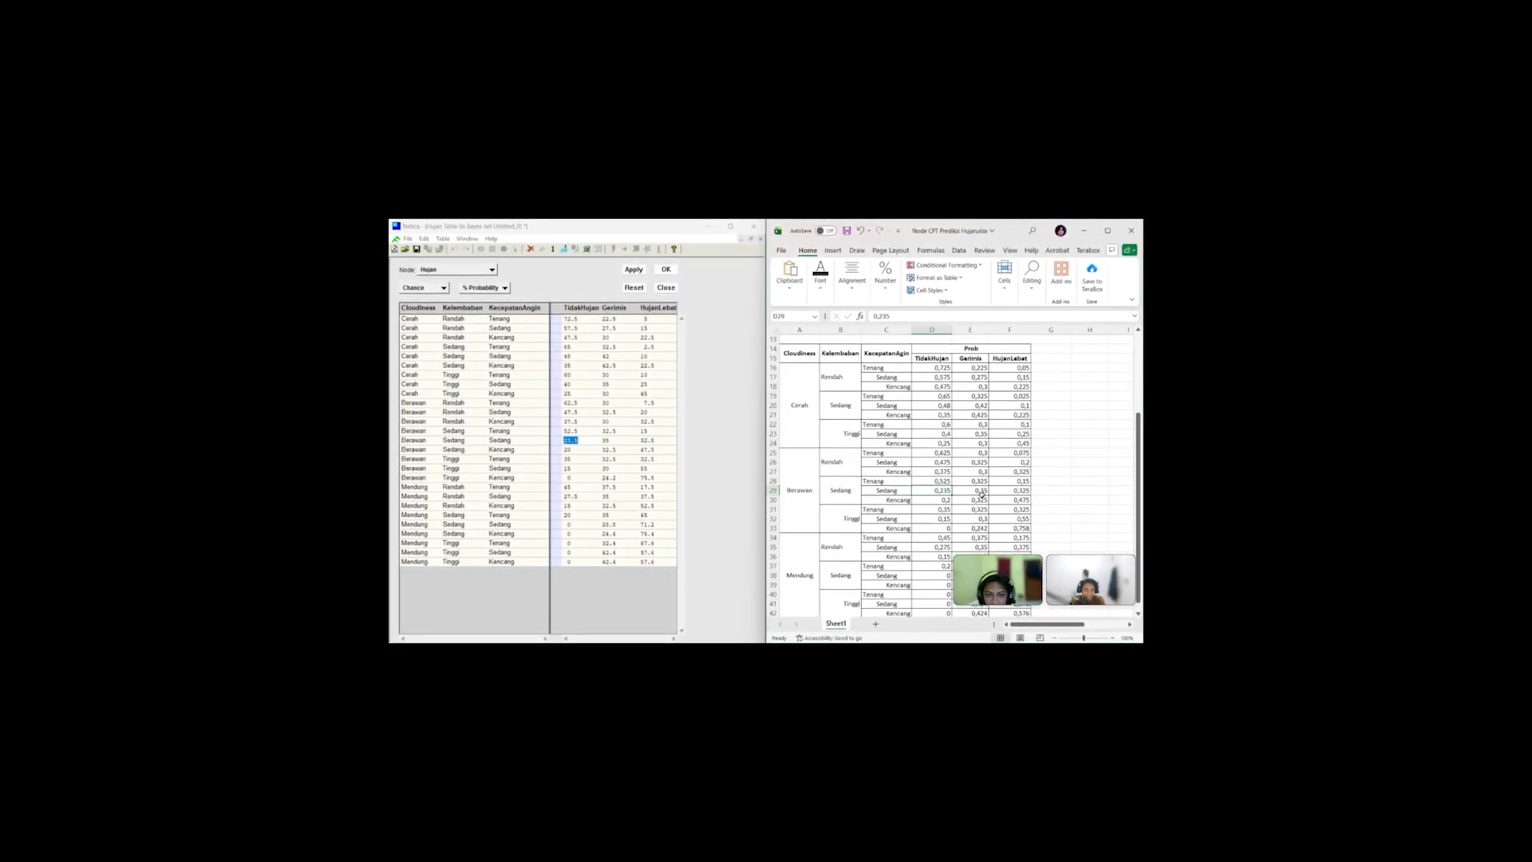
Try TidakHujan 22.5 in the Berawan, Sedang, Sedang row of the Hujan table and 0,225 in Excel cell D29
click(574, 441)
text(22.5)
double_click(942, 490)
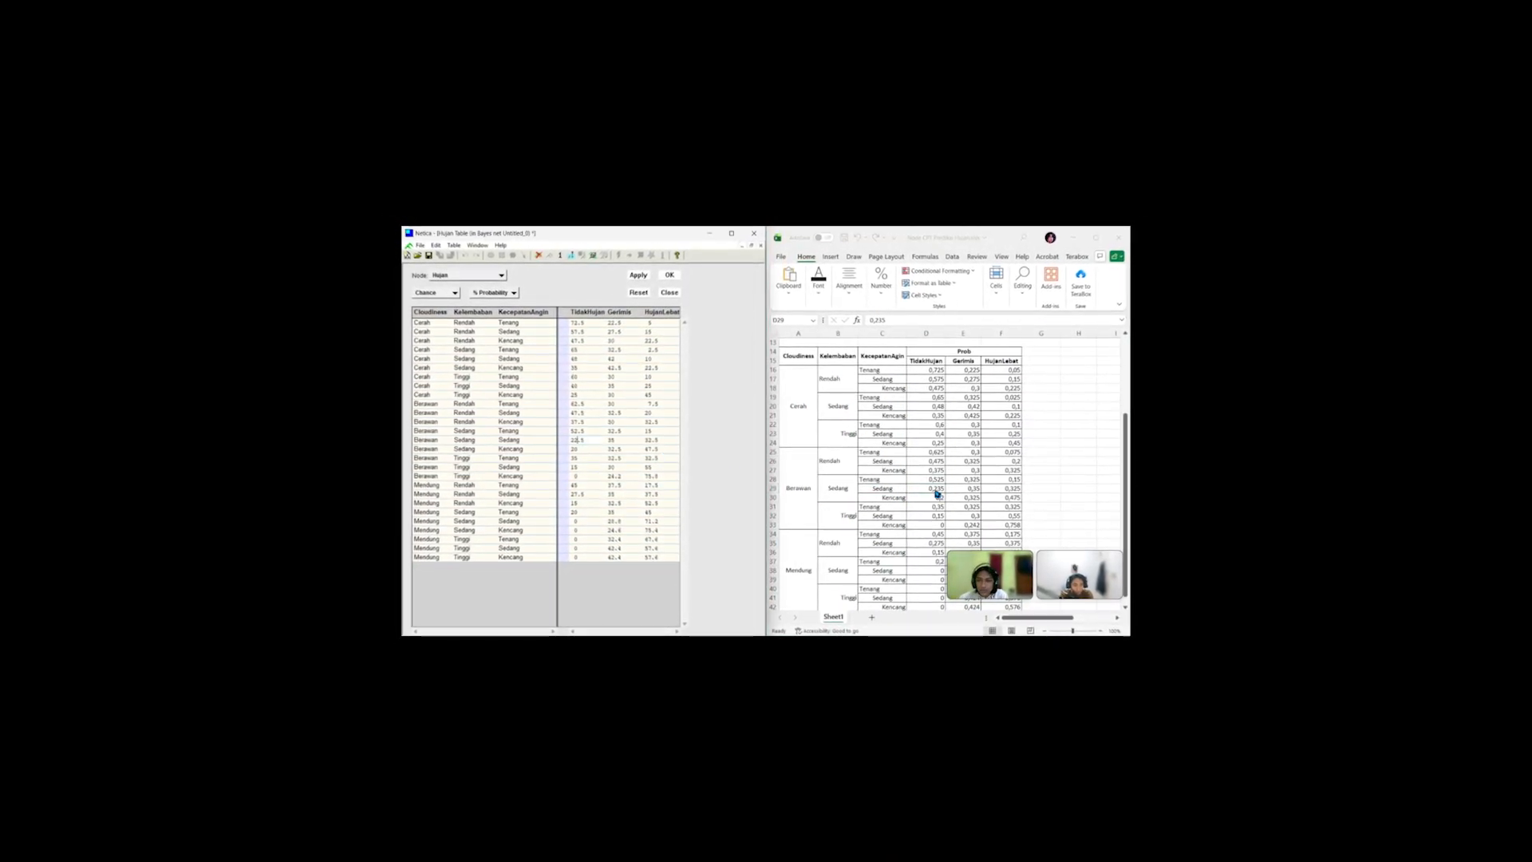
key(BackSpace)
text(2)
click(614, 443)
click(831, 416)
click(666, 446)
click(831, 416)
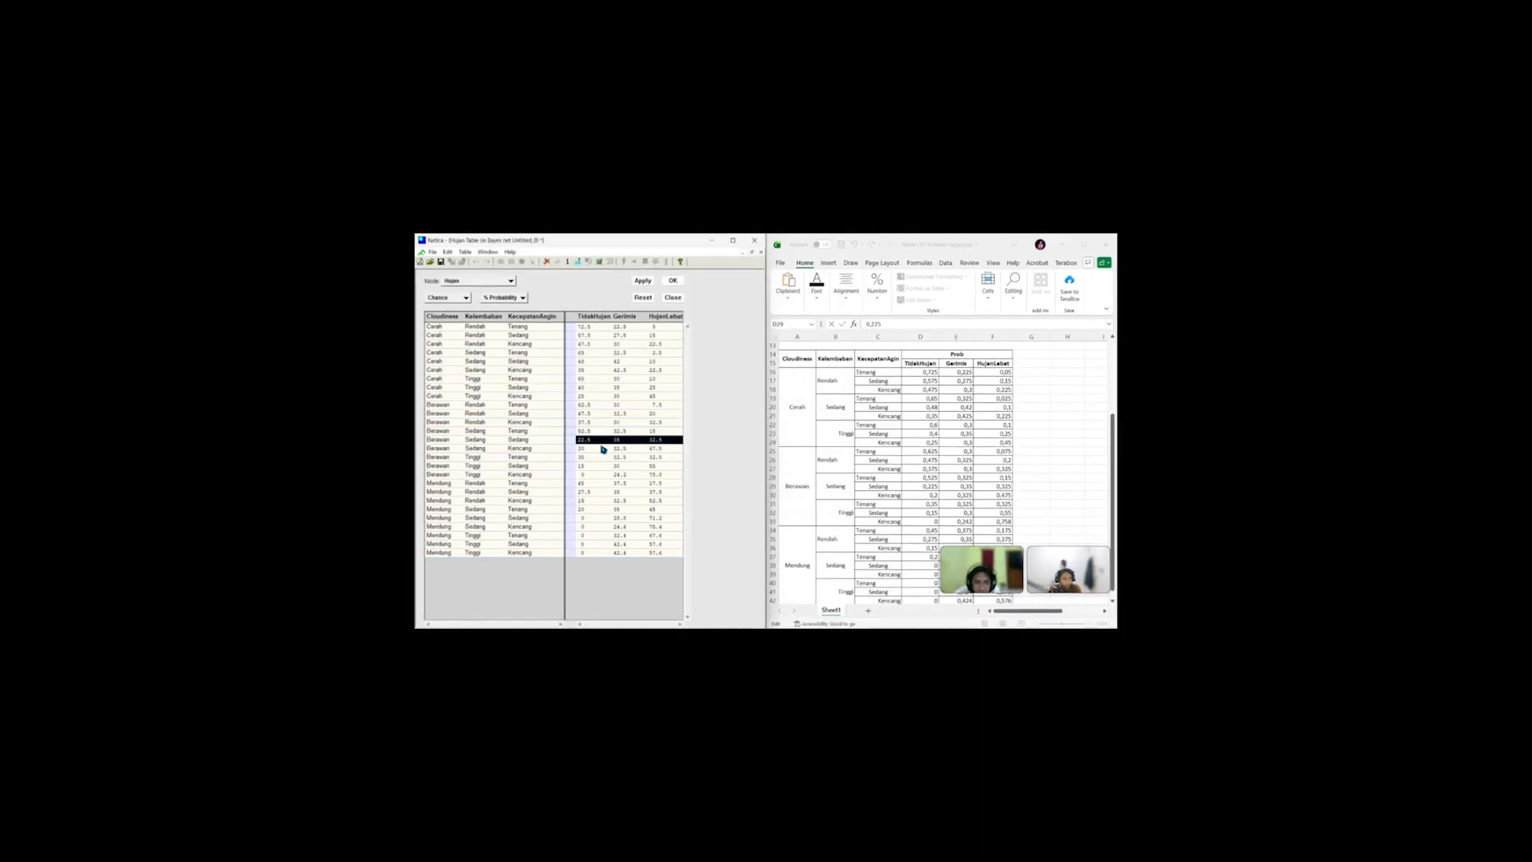
Try HujanLebat 37.5 in the Berawan, Sedang, Sedang row of the Hujan table and return it to 32.5
click(579, 440)
click(660, 441)
key(BackSpace)
text(7)
click(644, 282)
click(831, 416)
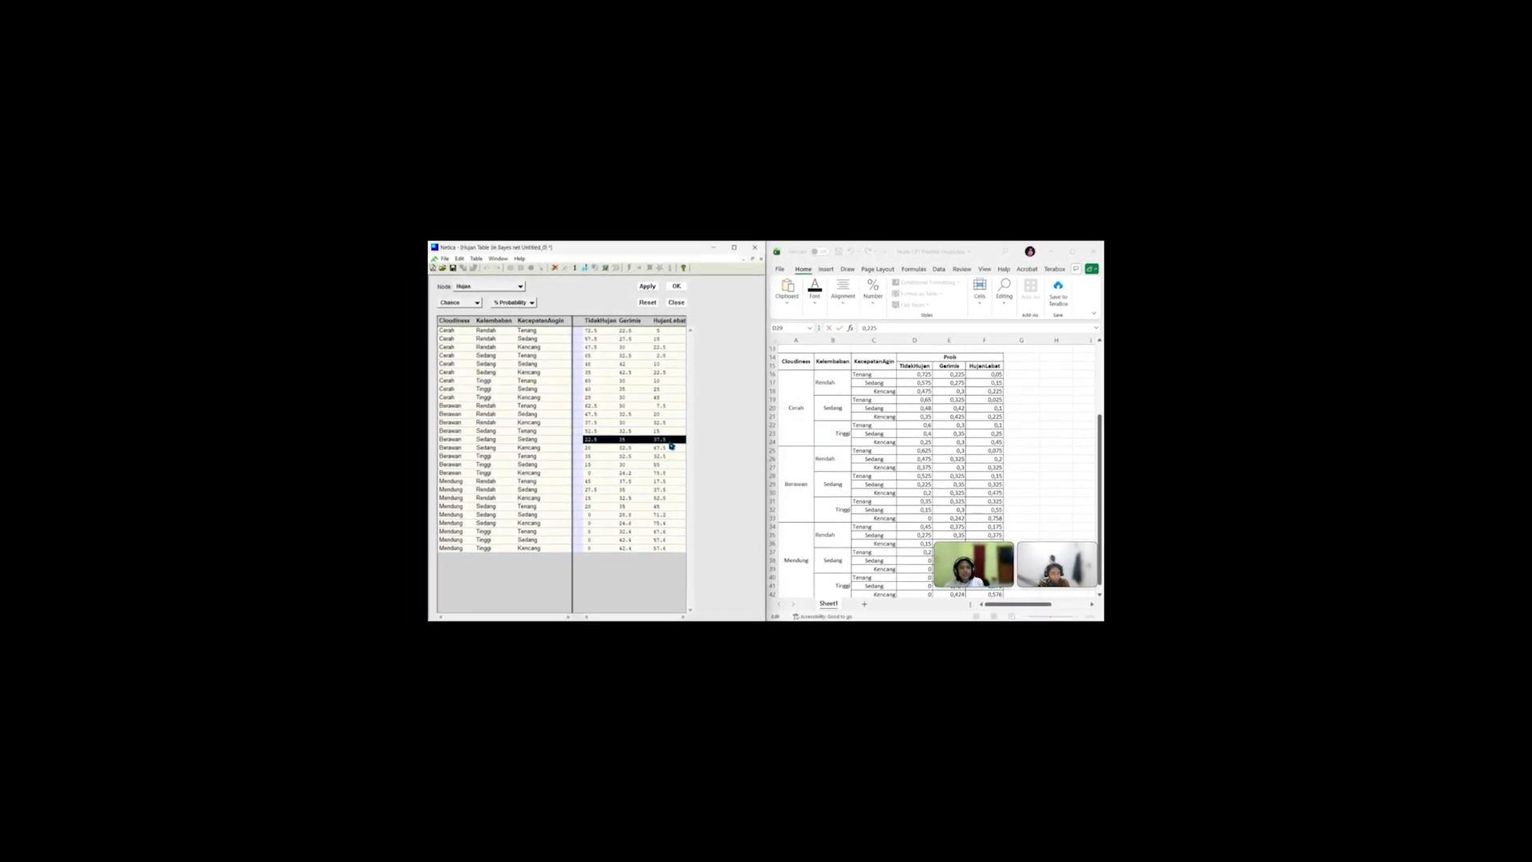
click(663, 440)
key(BackSpace)
text(2)
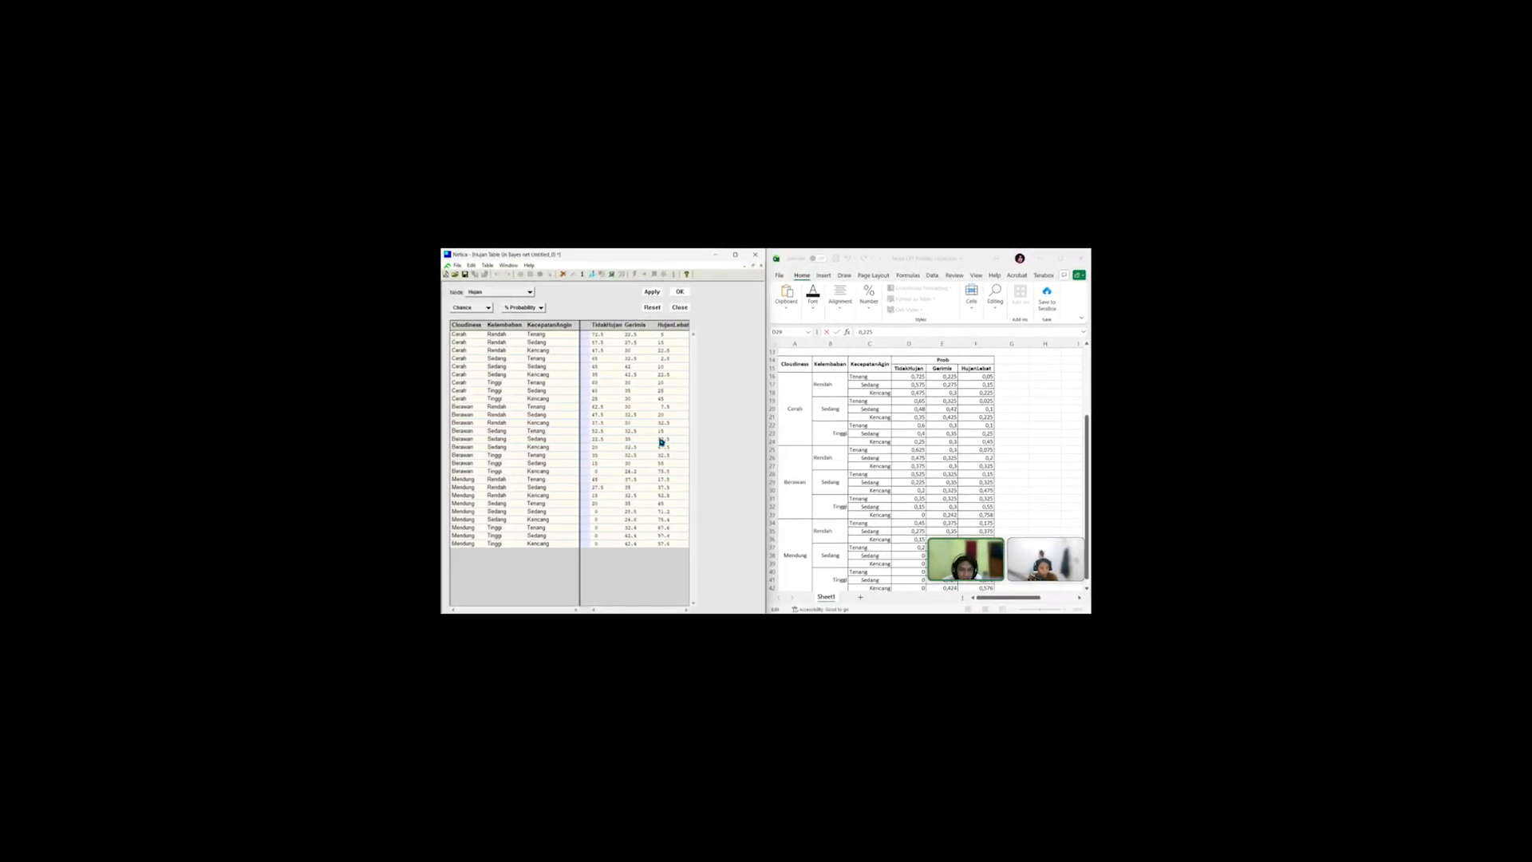
Correct the Berawan, Sedang, Sedang TidakHujan probability to 32.5 in Netica and 0,325 in Excel cell D29, and apply the Hujan table
click(597, 440)
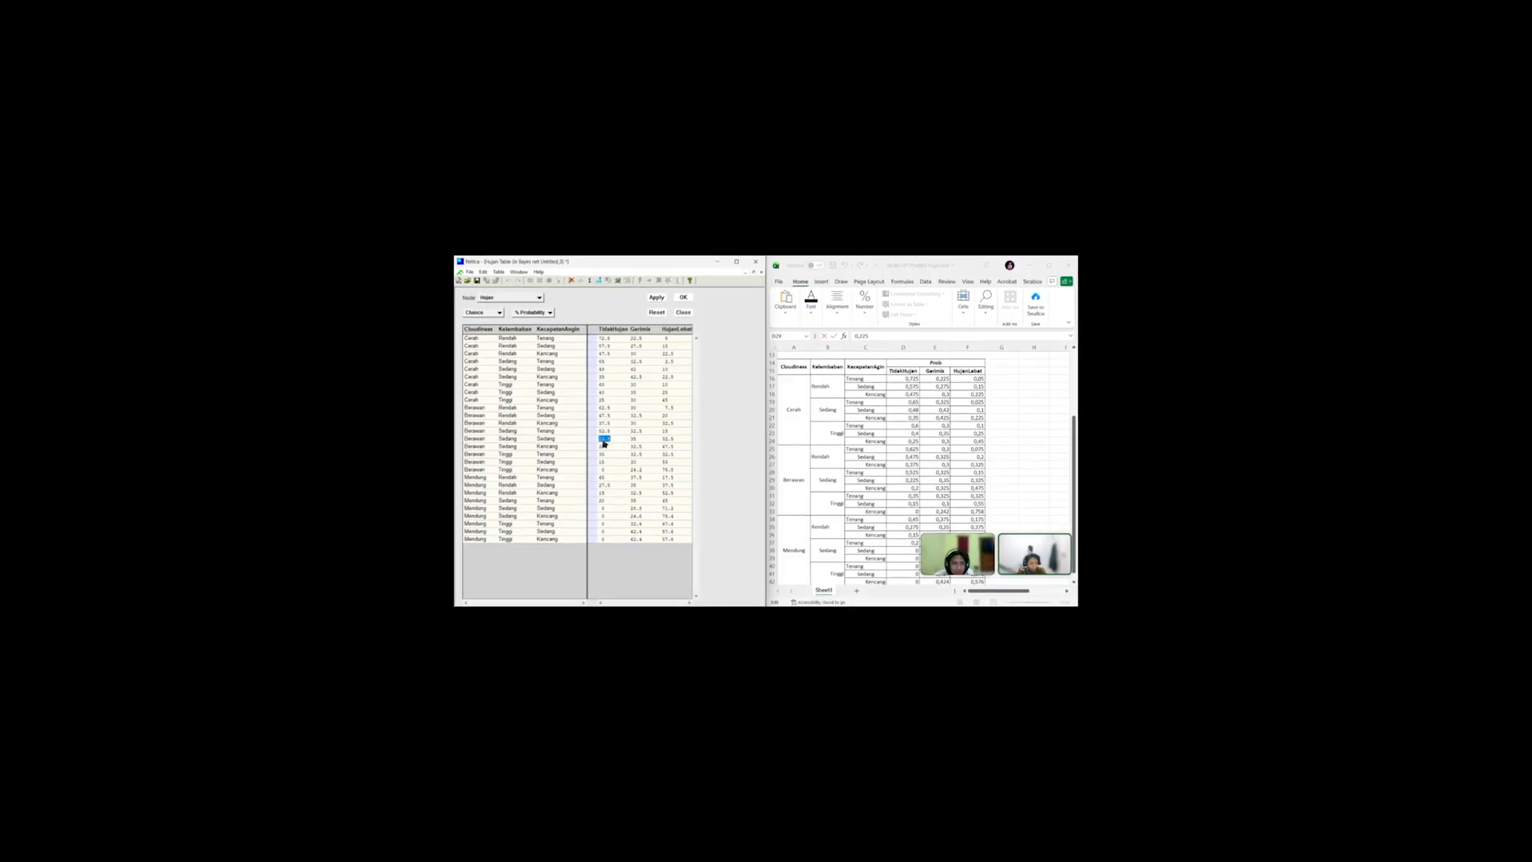
key(BackSpace)
text(3)
click(911, 480)
key(BackSpace)
text(3)
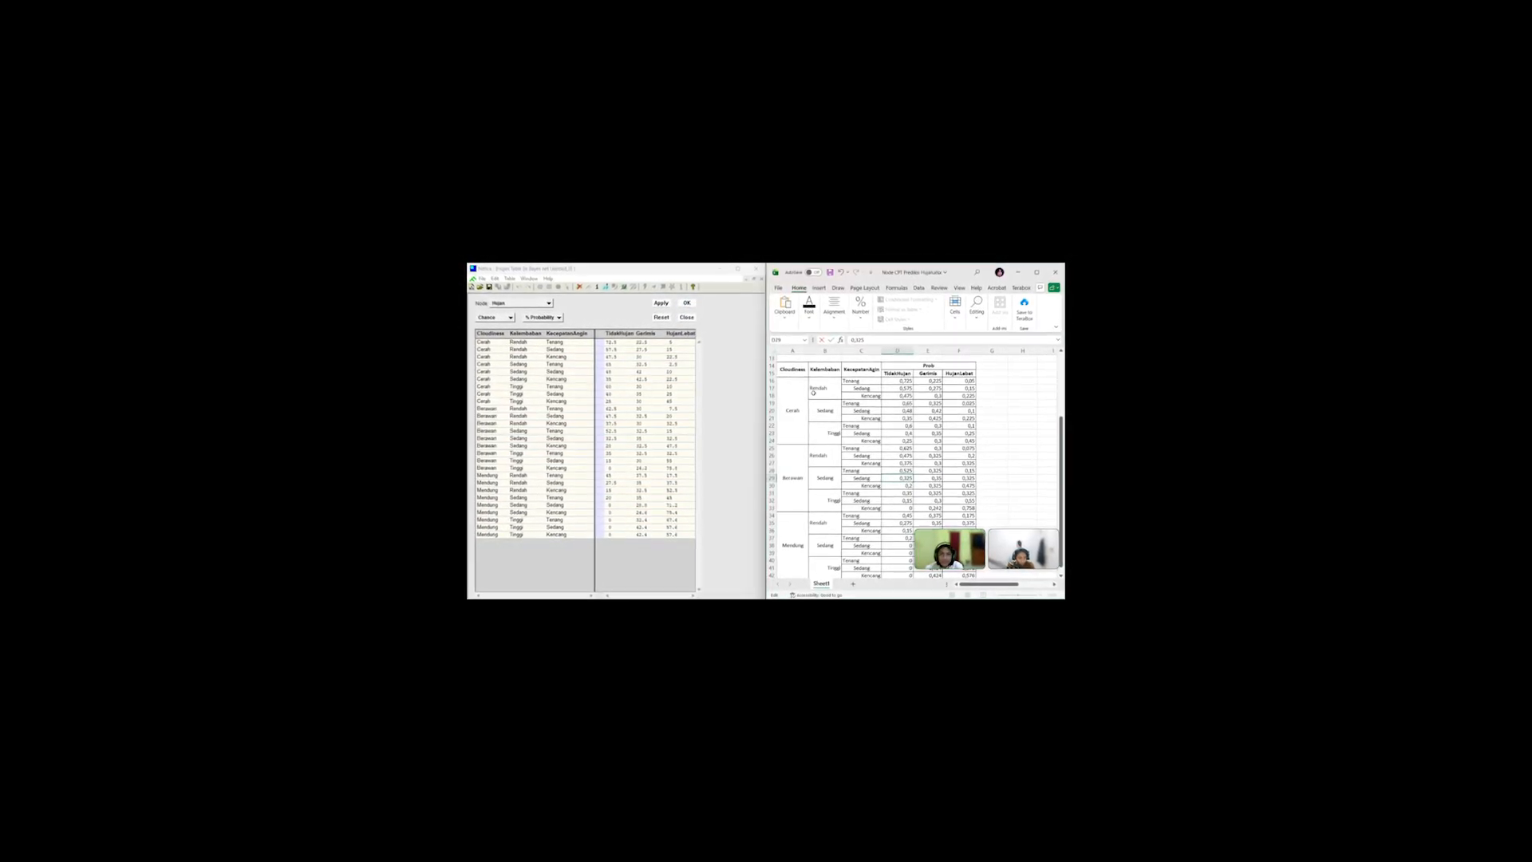
click(659, 300)
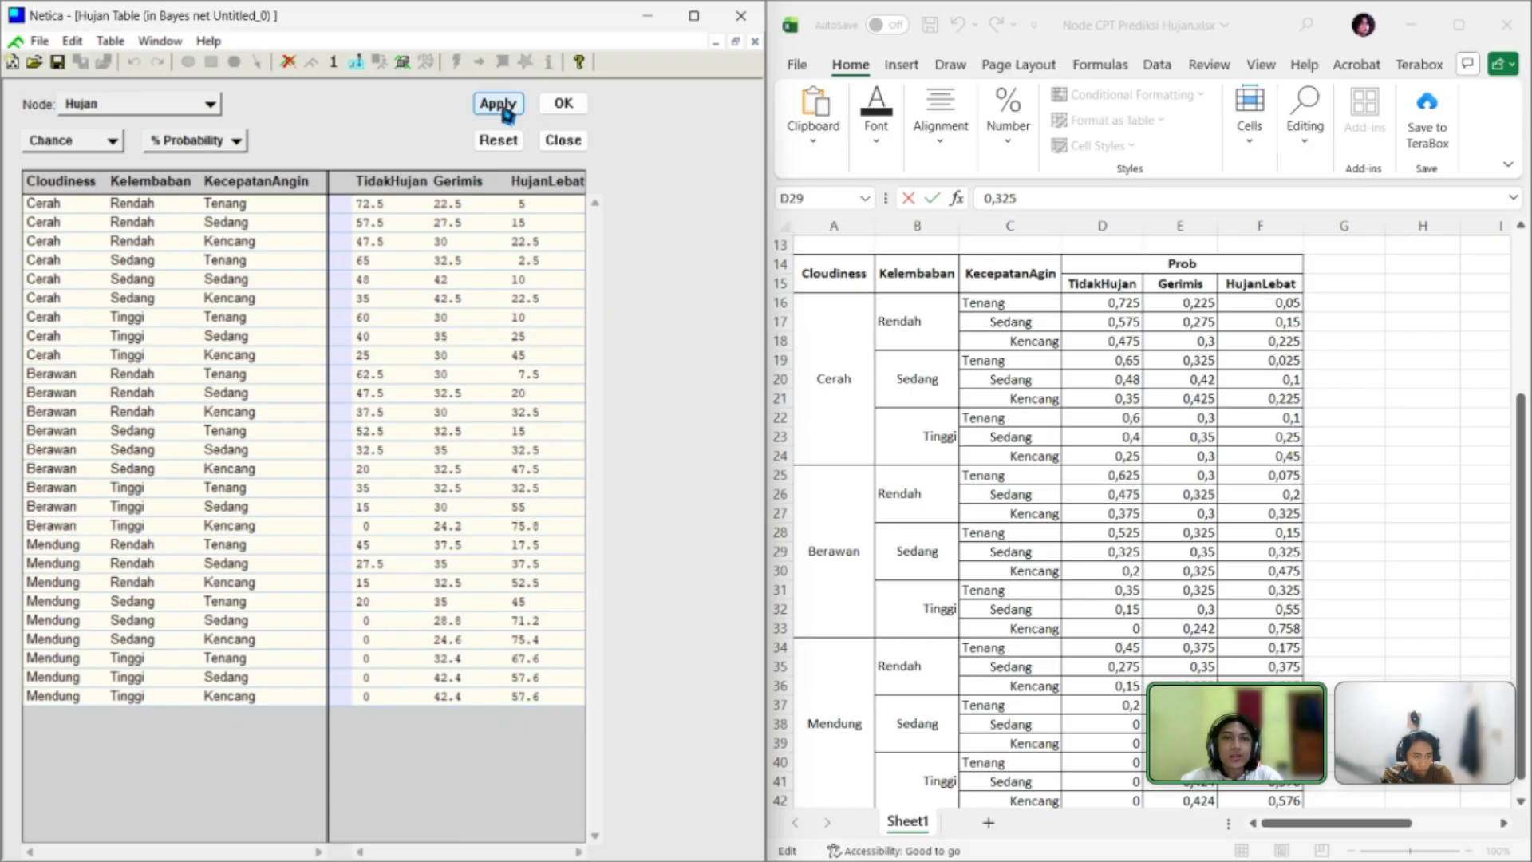
click(563, 104)
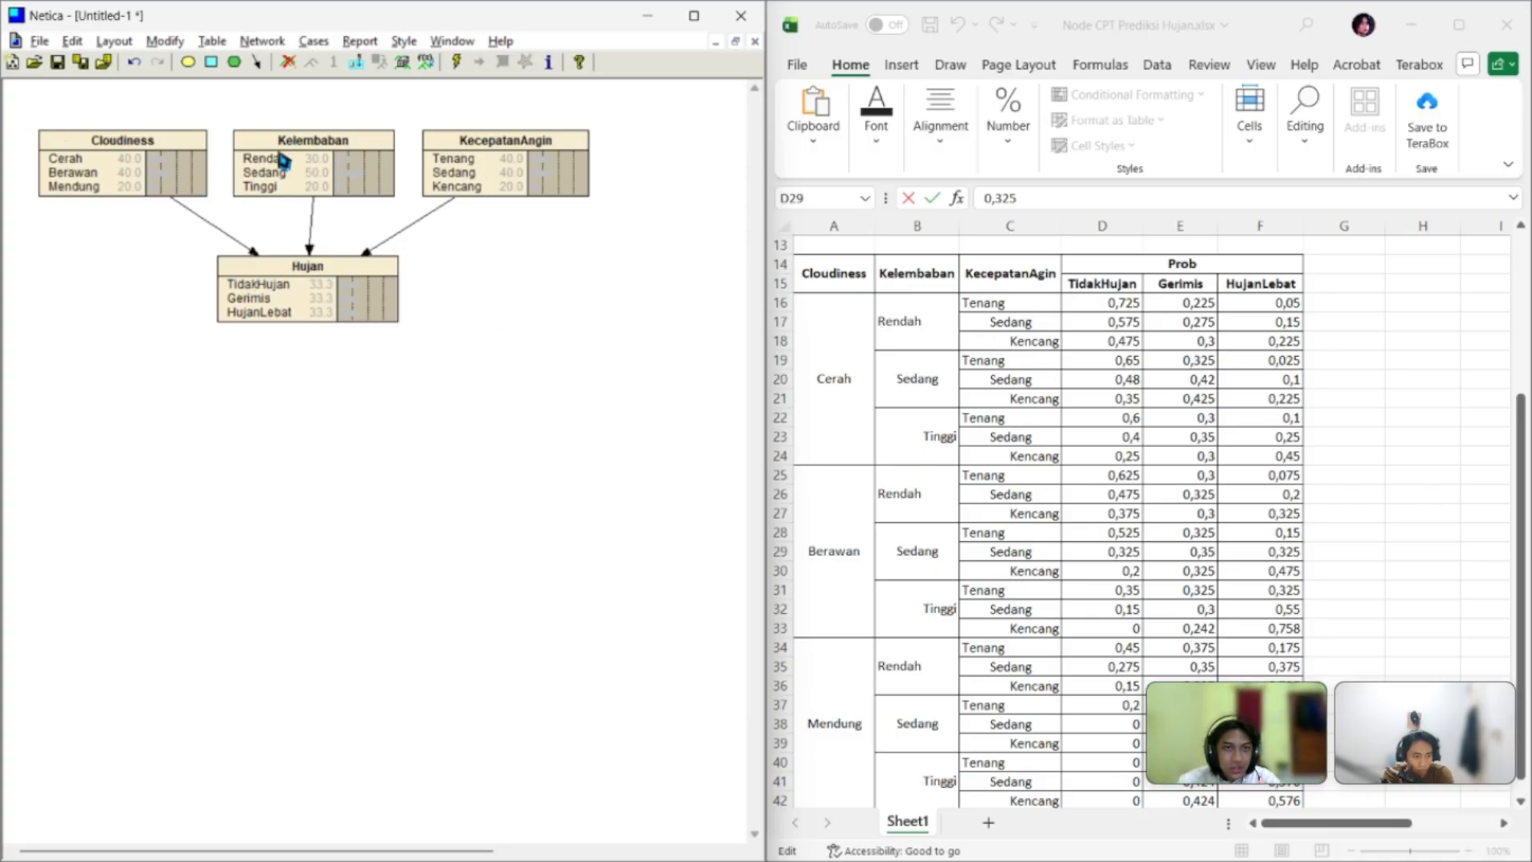
Center the Hujan node beneath the Kelembaban node and compile the network
double_click(330, 263)
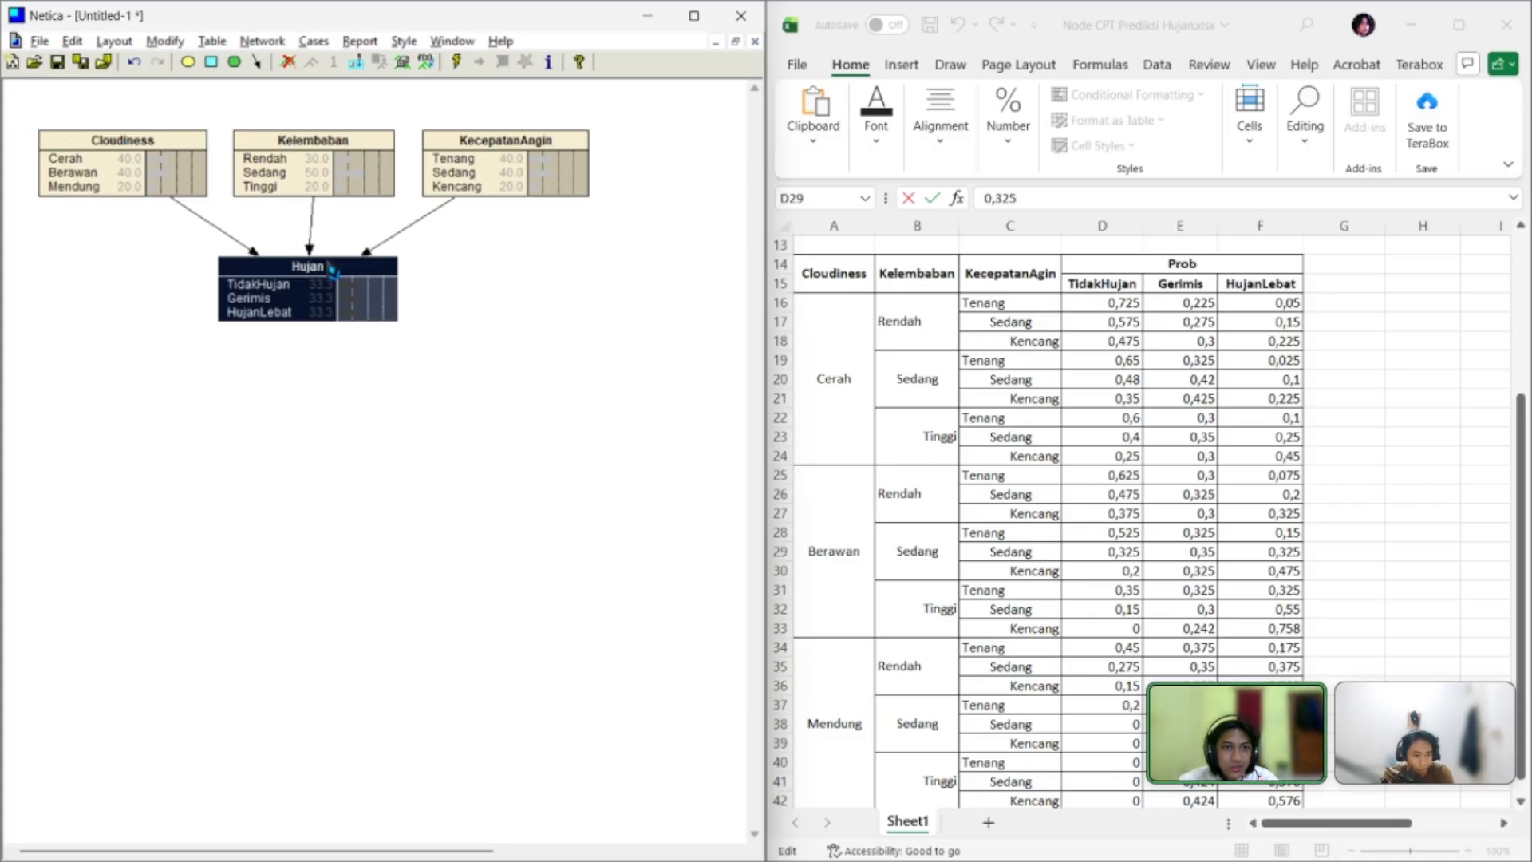
drag(344, 261, 350, 261)
right_click(468, 273)
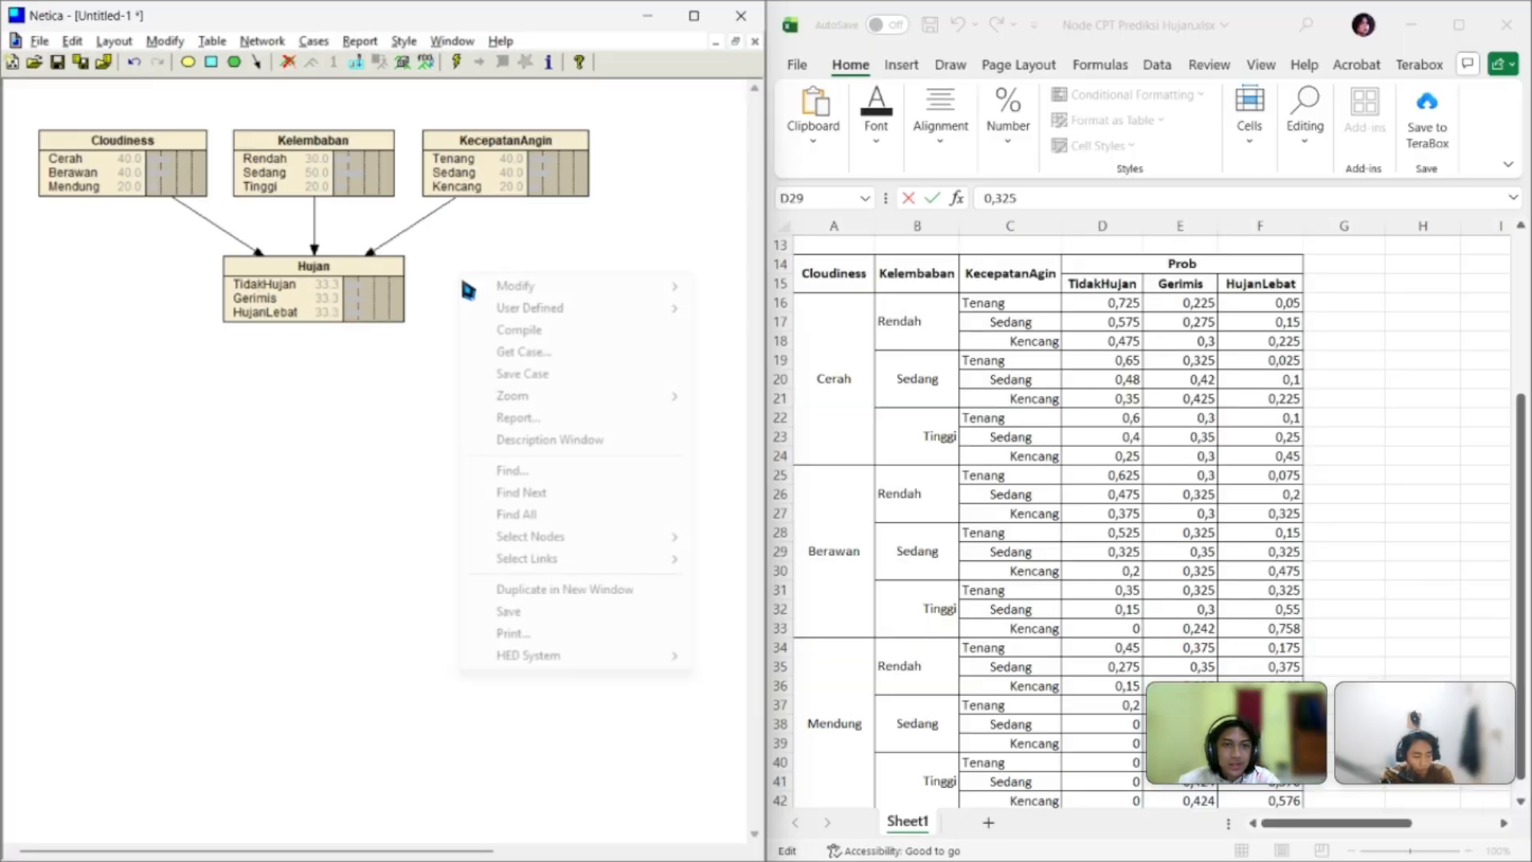
click(473, 277)
right_click(482, 233)
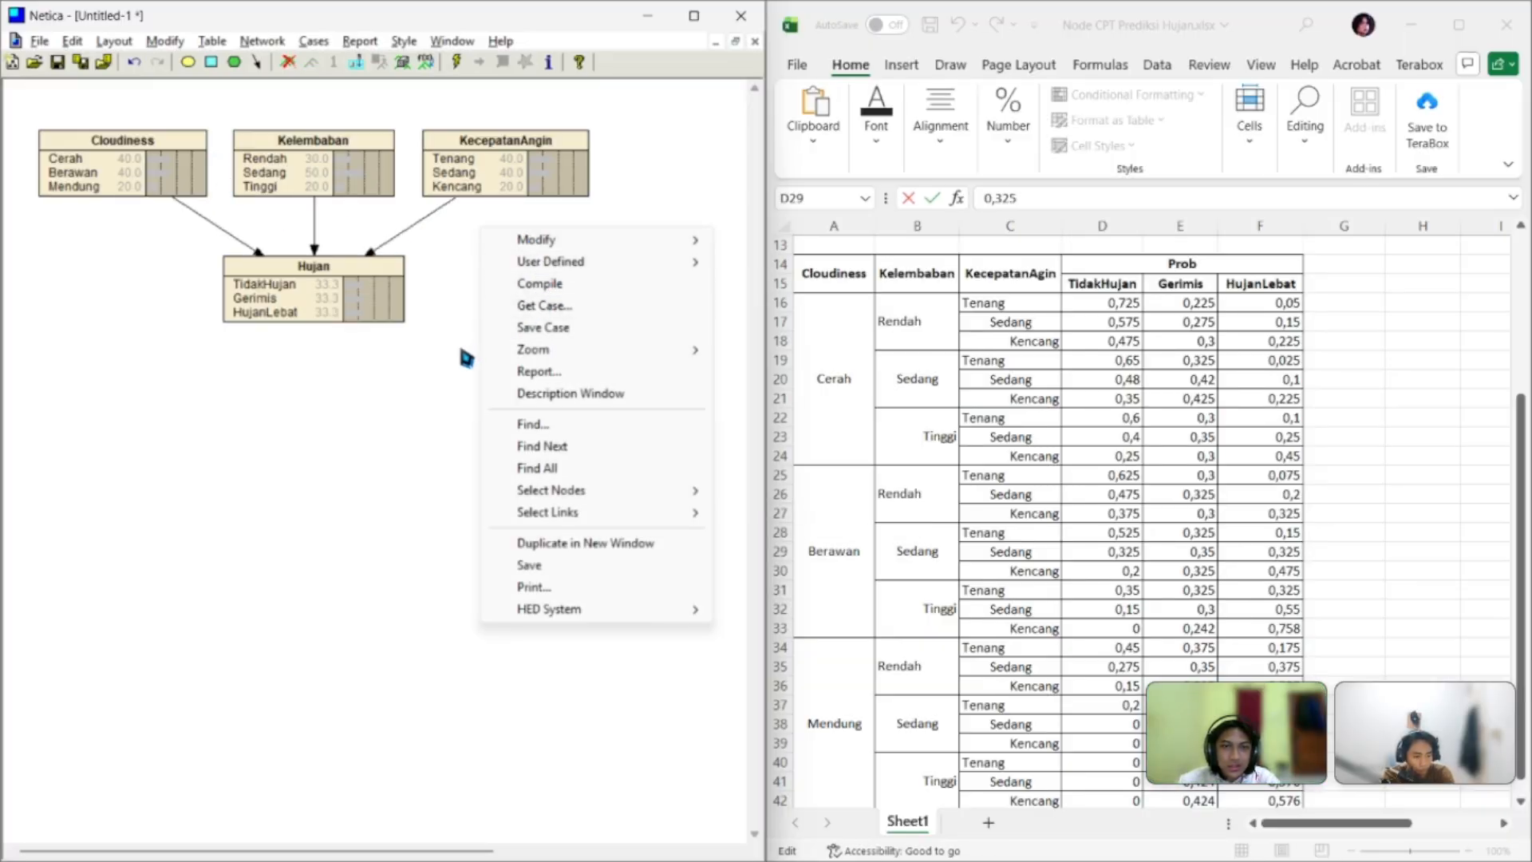
click(561, 289)
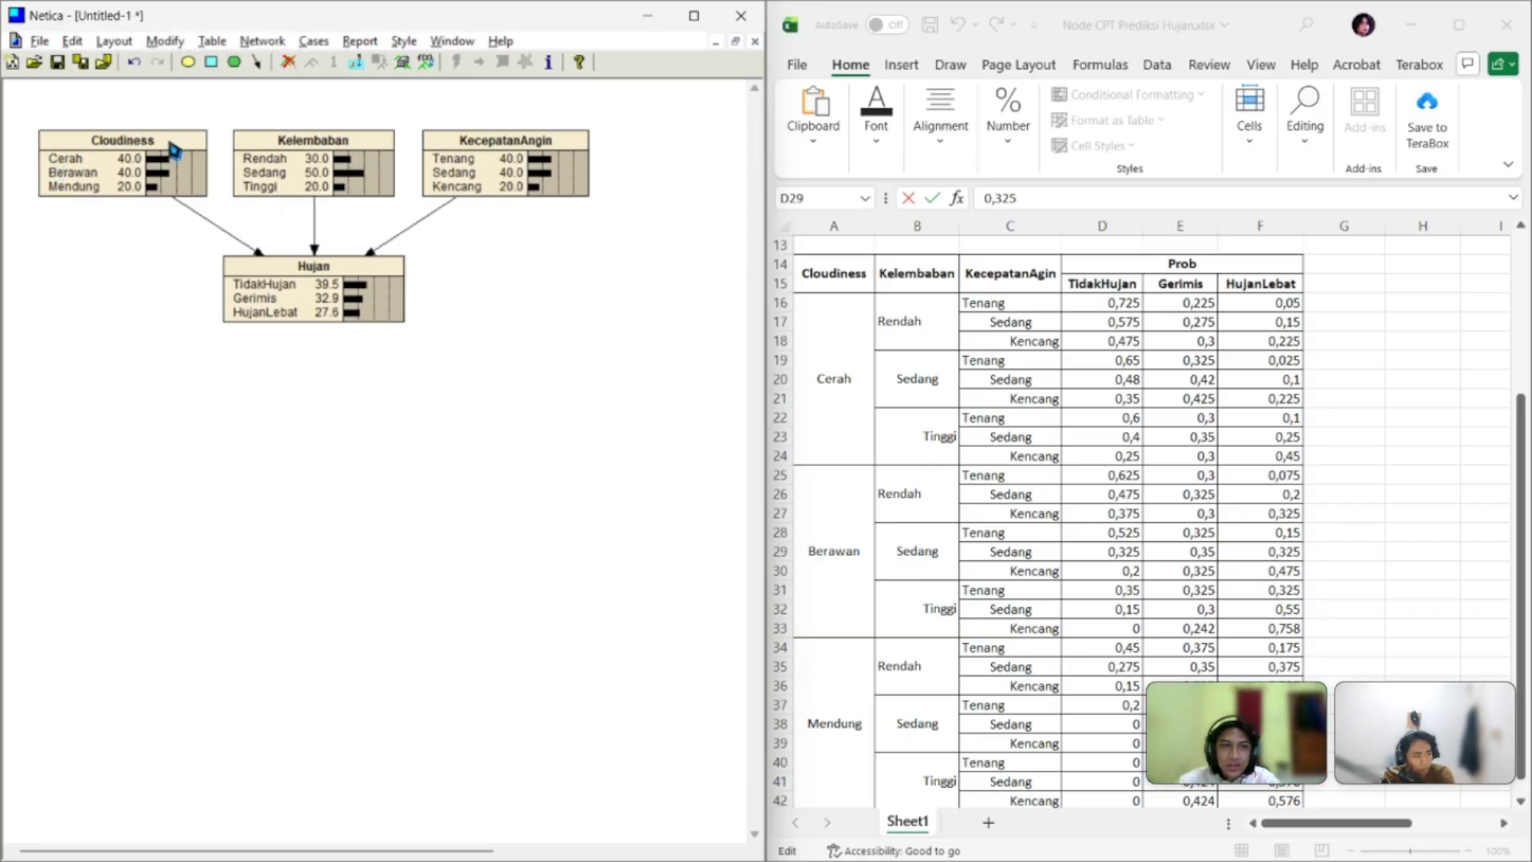
Enter the findings Cloudiness Cerah, Kelembaban Sedang and KecepatanAngin Sedang, and nudge the Hujan node slightly down
click(66, 161)
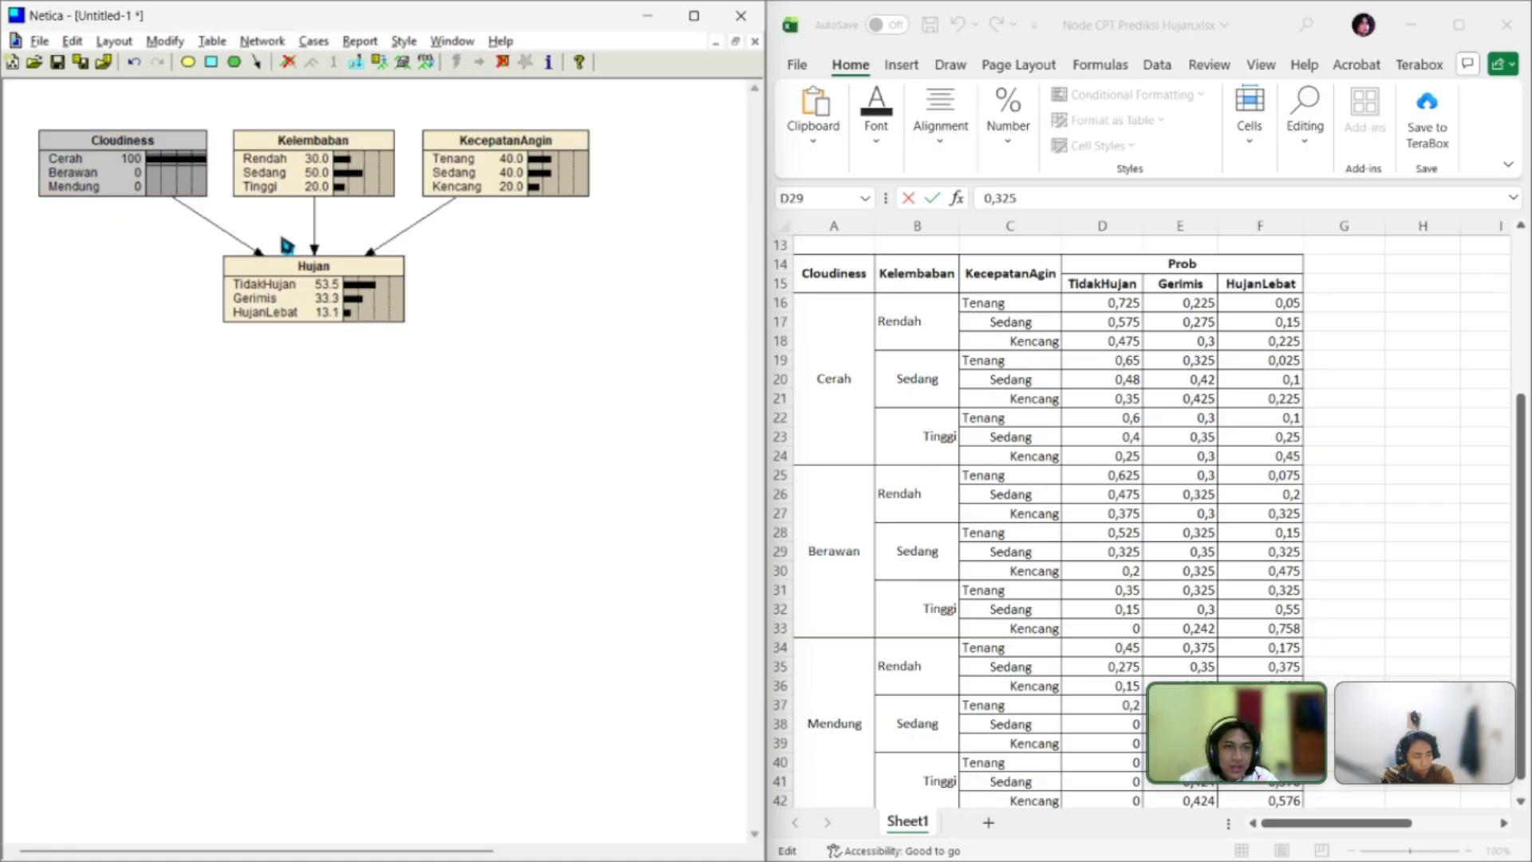
click(271, 174)
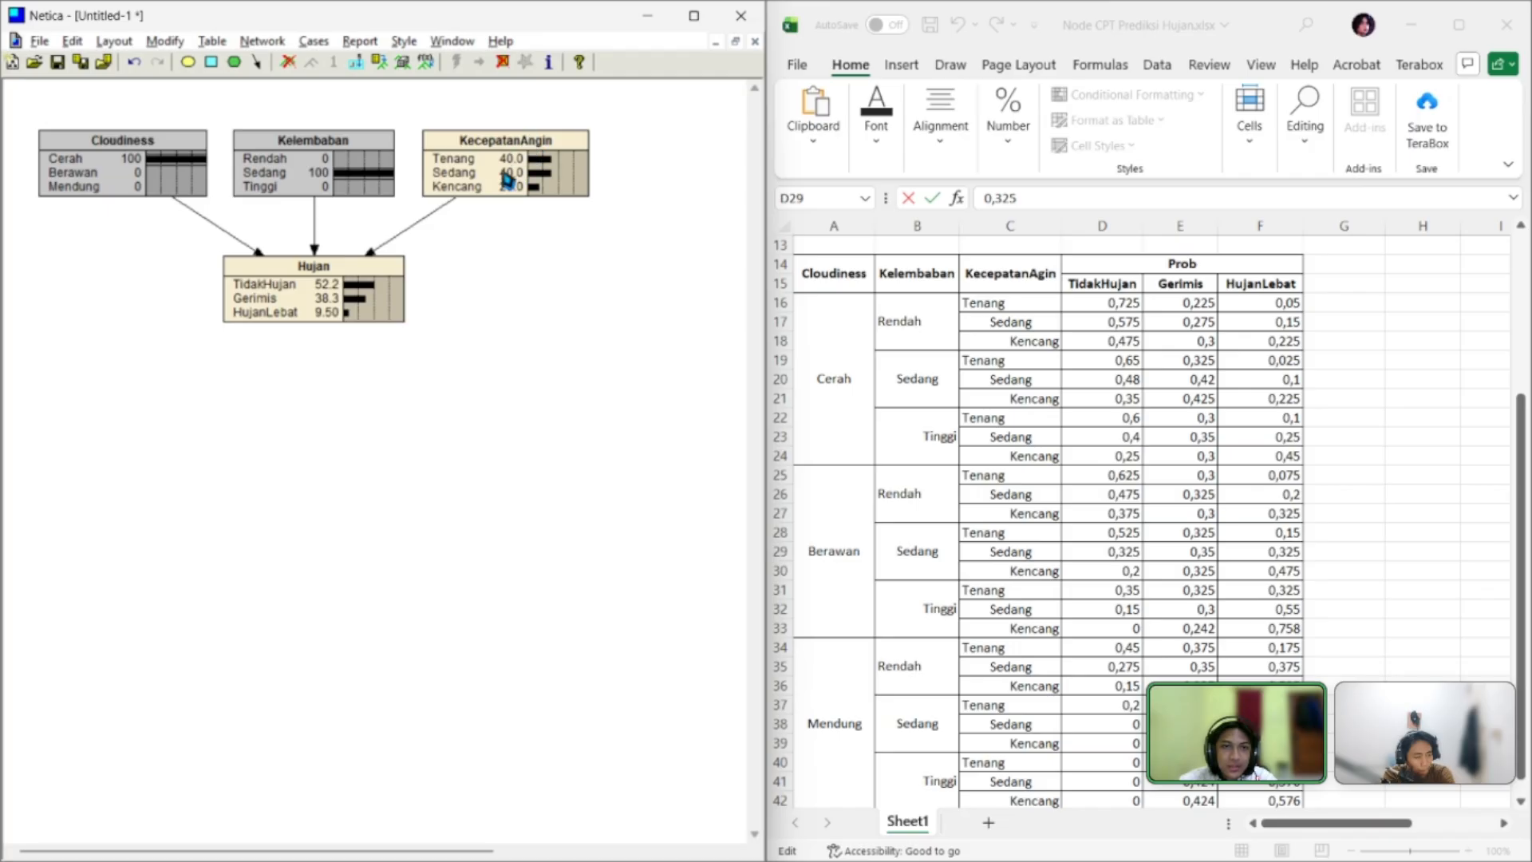
click(452, 175)
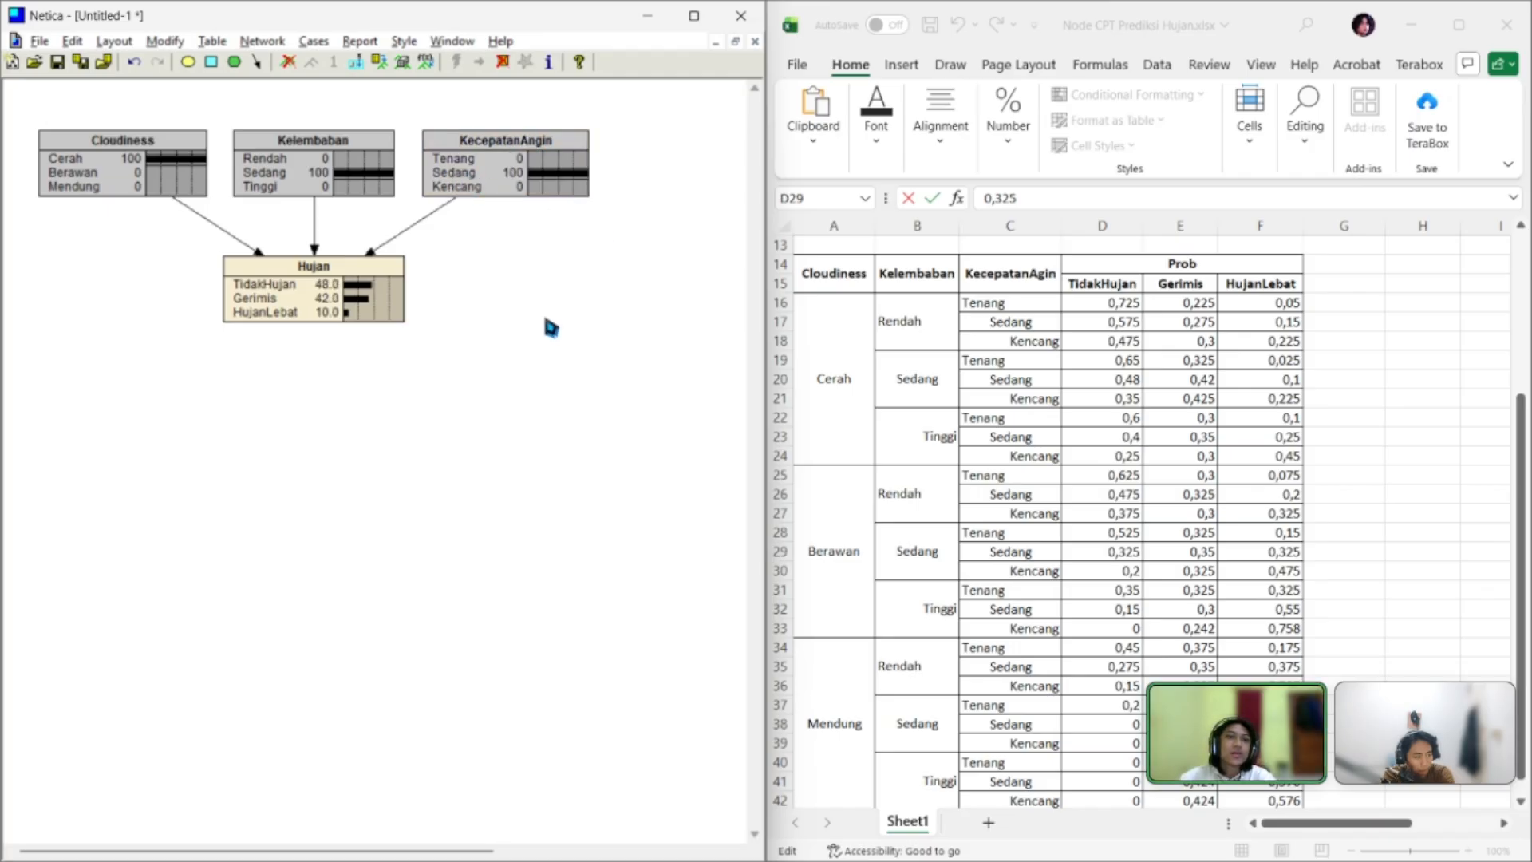
drag(334, 272, 333, 278)
click(472, 351)
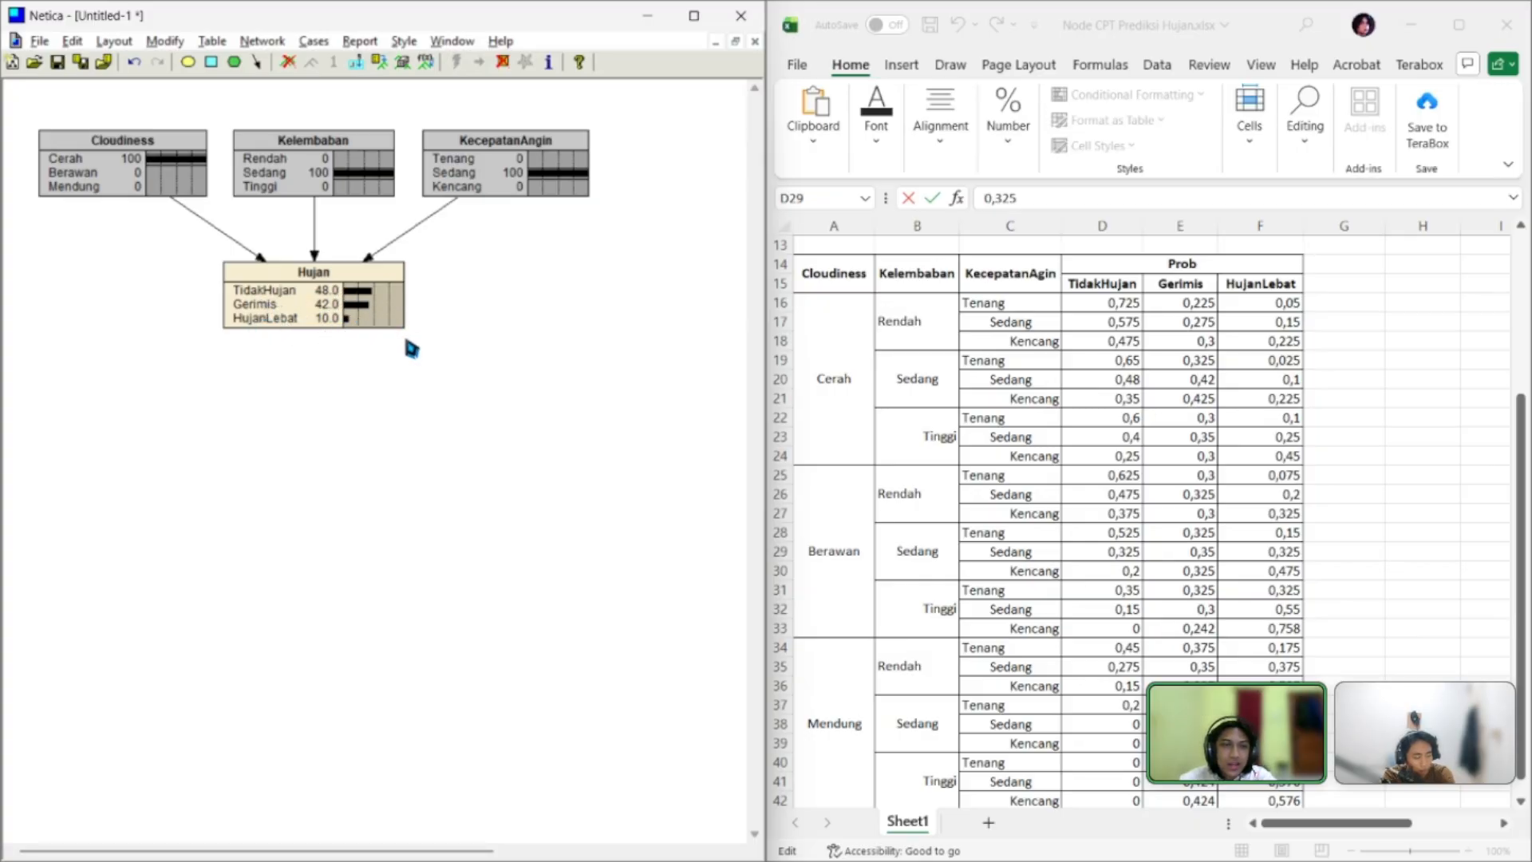
Change the findings to Cloudiness Mendung, Kelembaban Rendah and KecepatanAngin Tenang
click(72, 187)
click(276, 160)
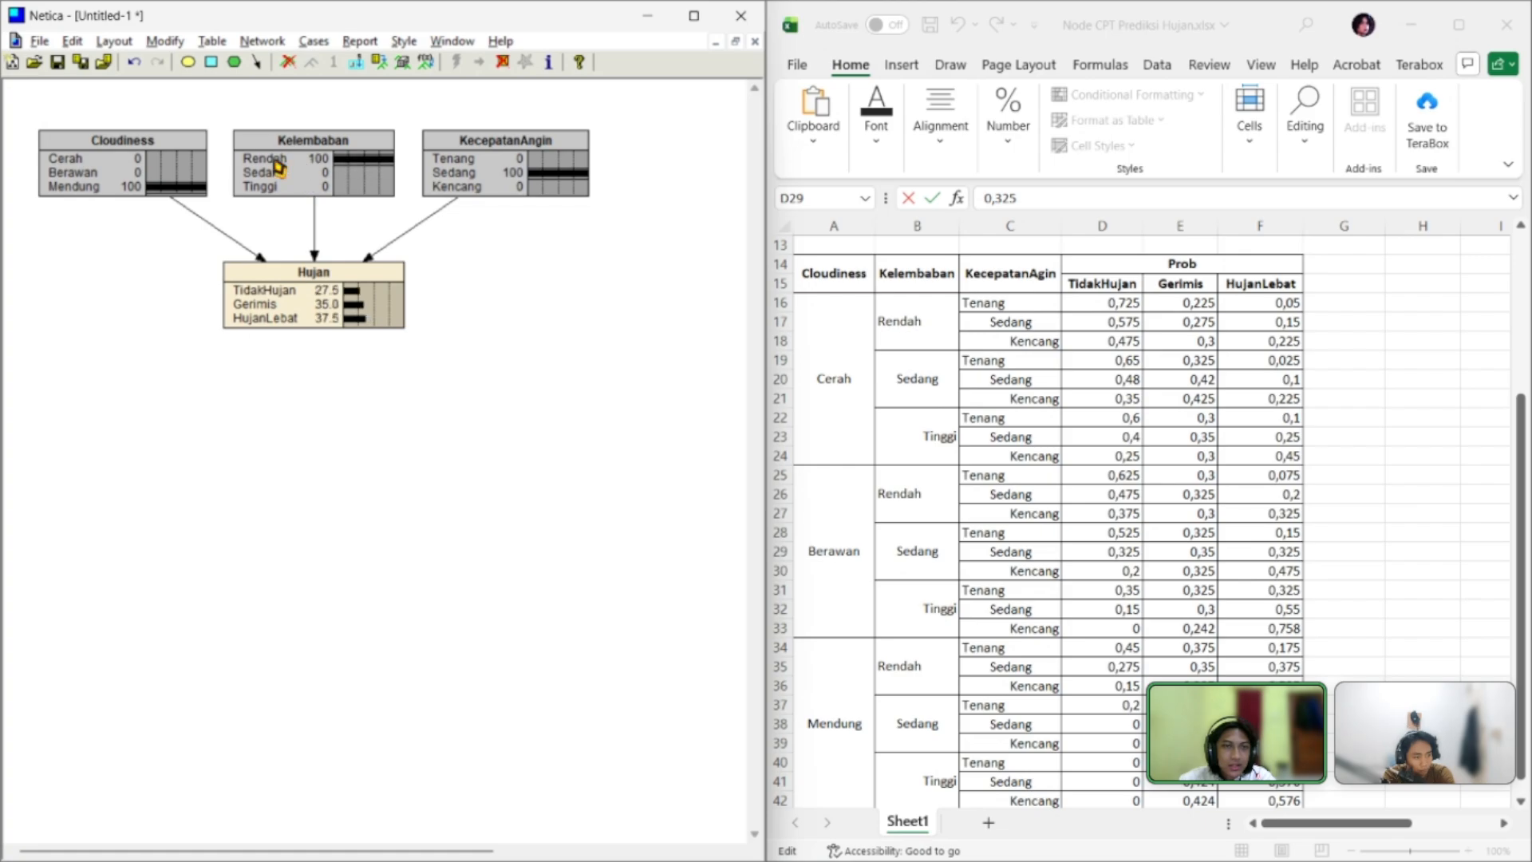
click(501, 160)
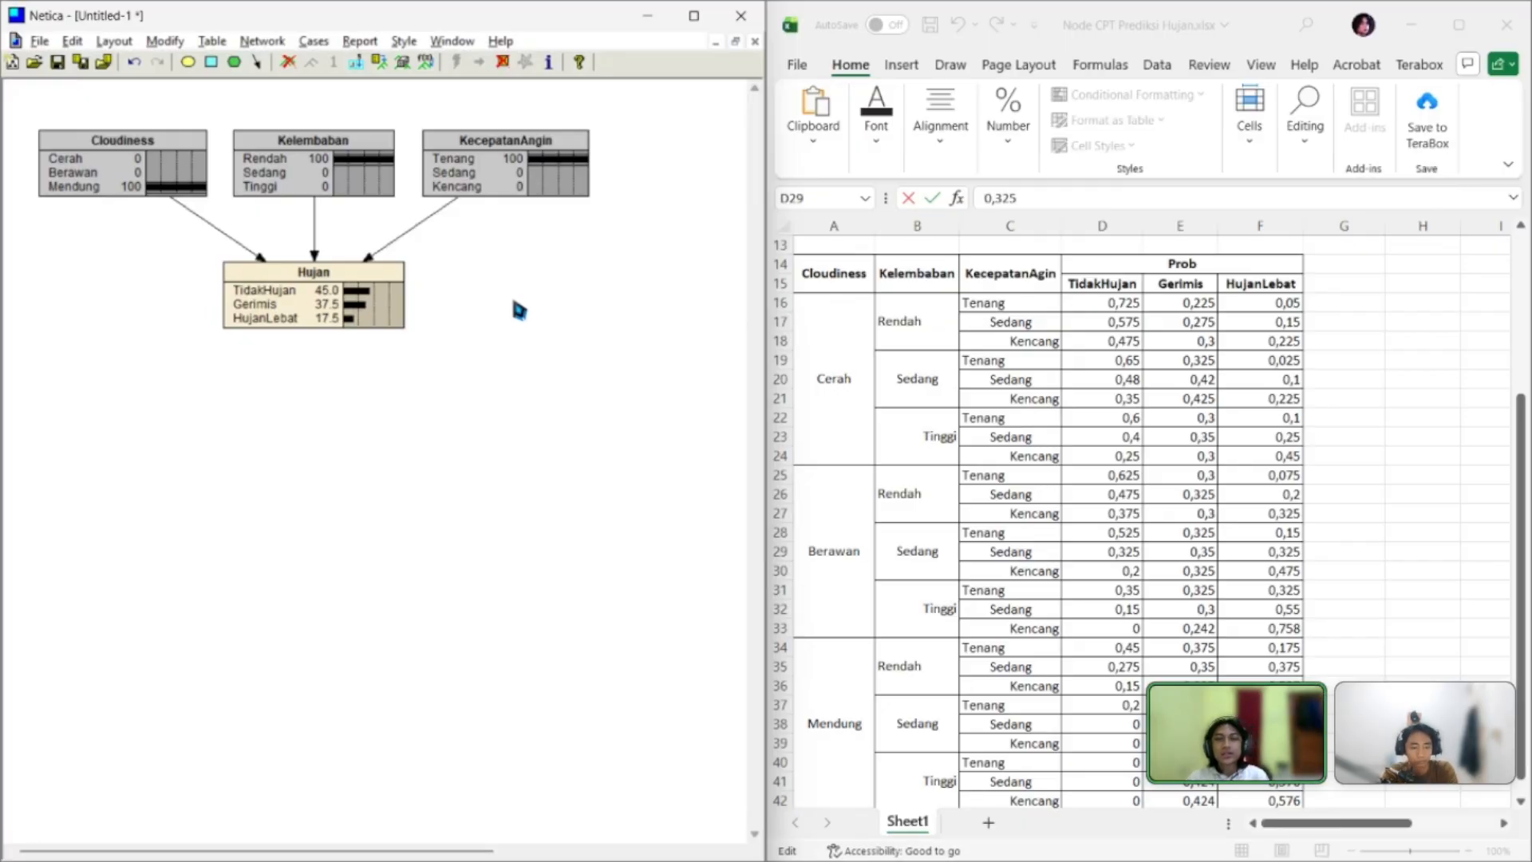
mouse_move(626, 674)
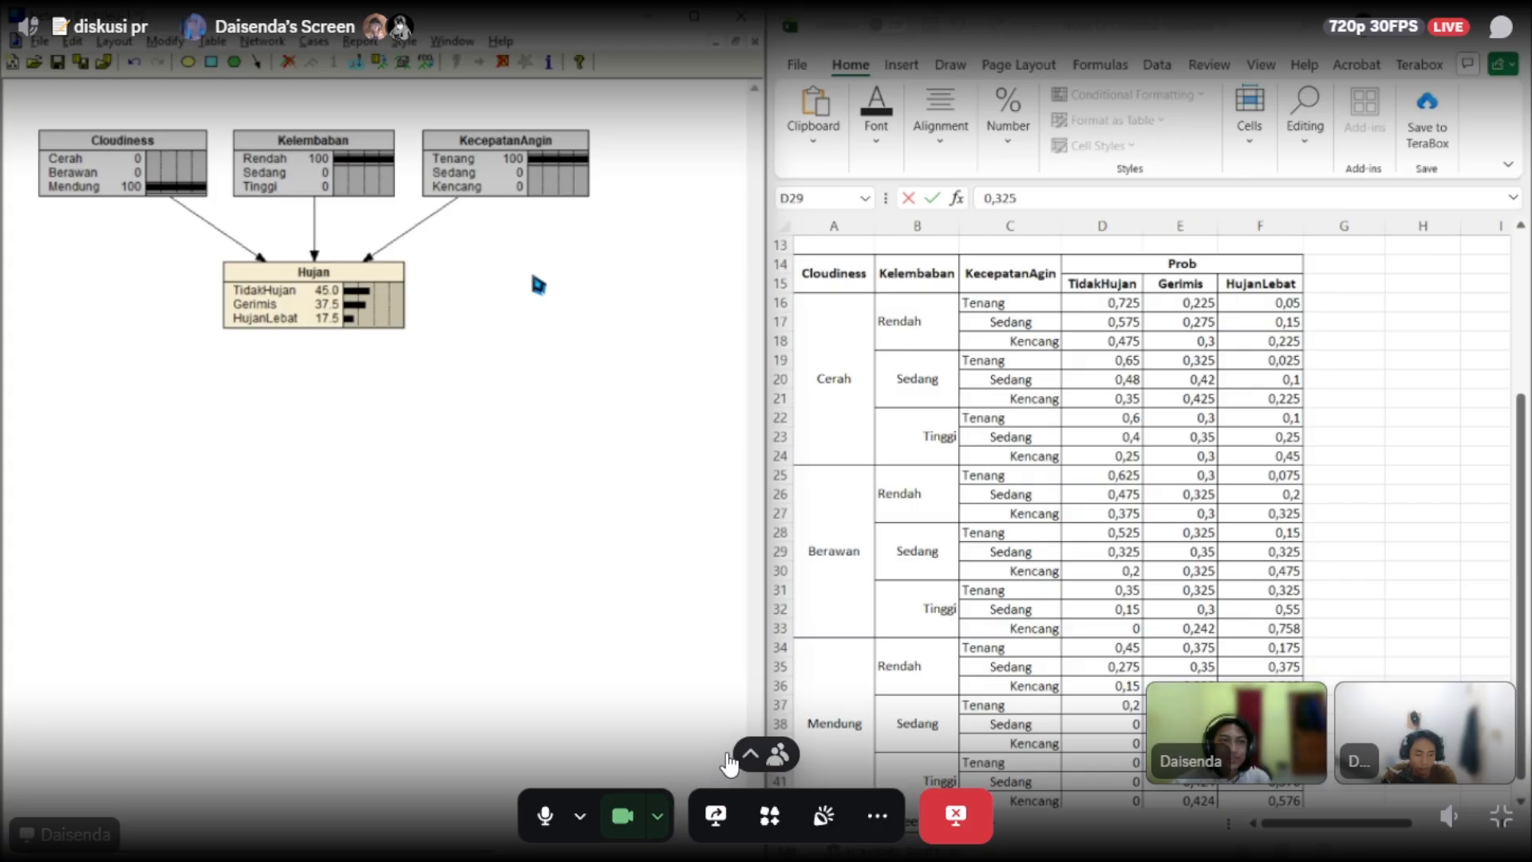
click(751, 754)
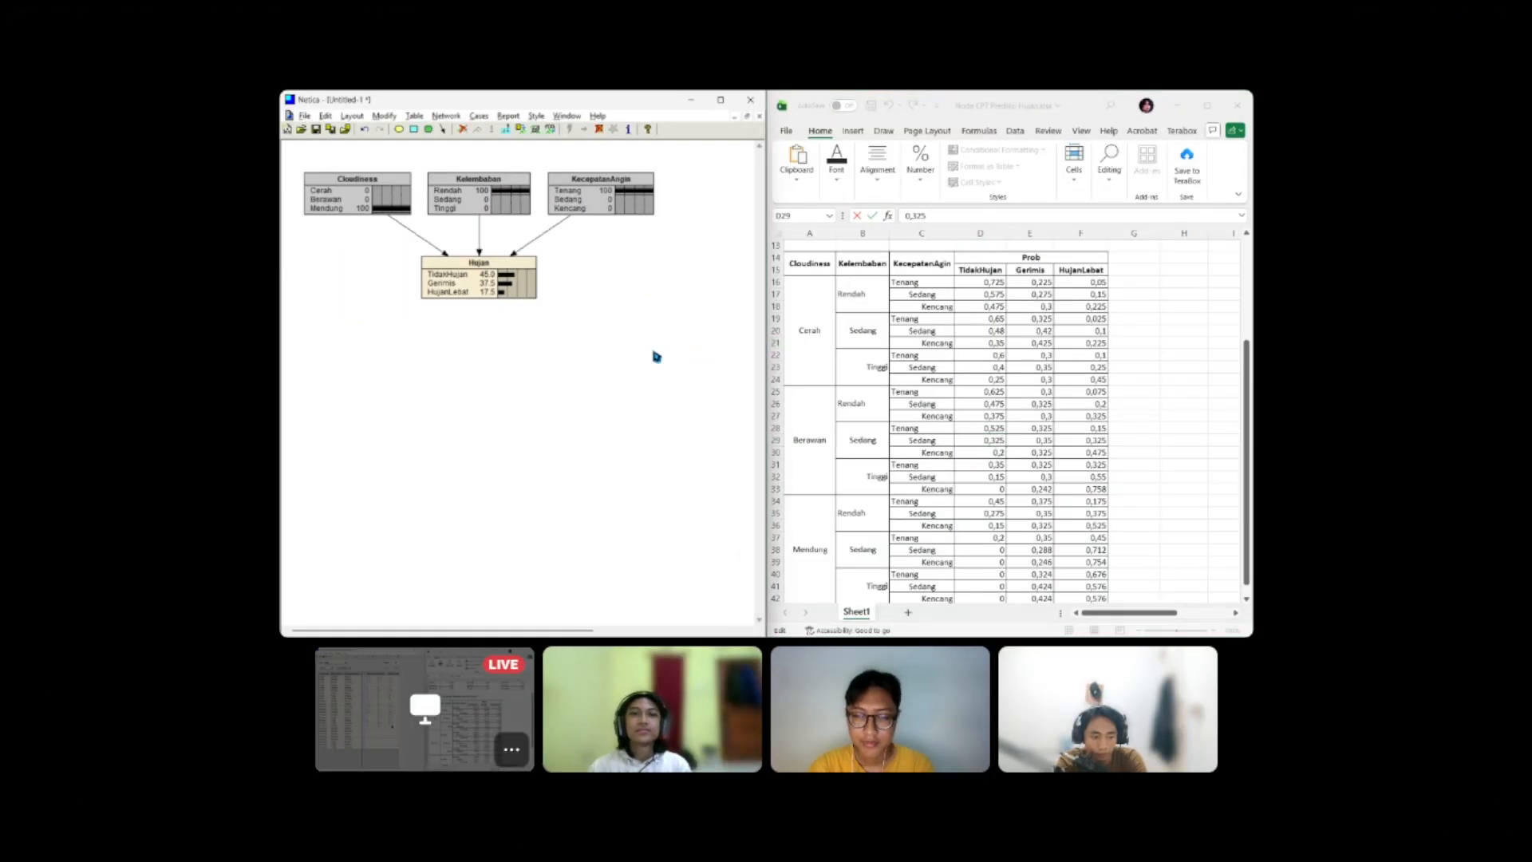